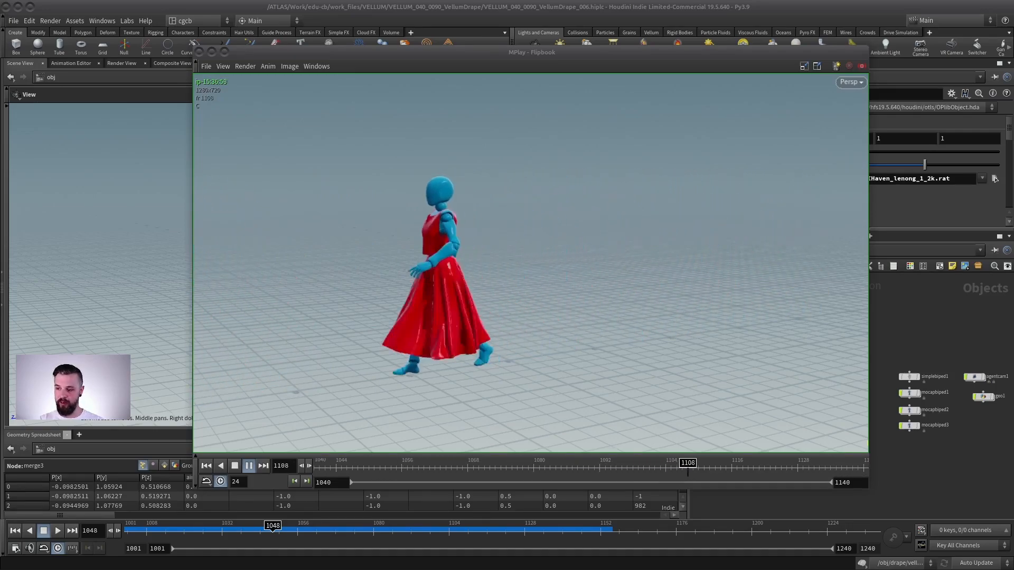
- Inspect the character's output animation, scrubbing back to frame 1001 and framing the figure
key(alt+Tab)
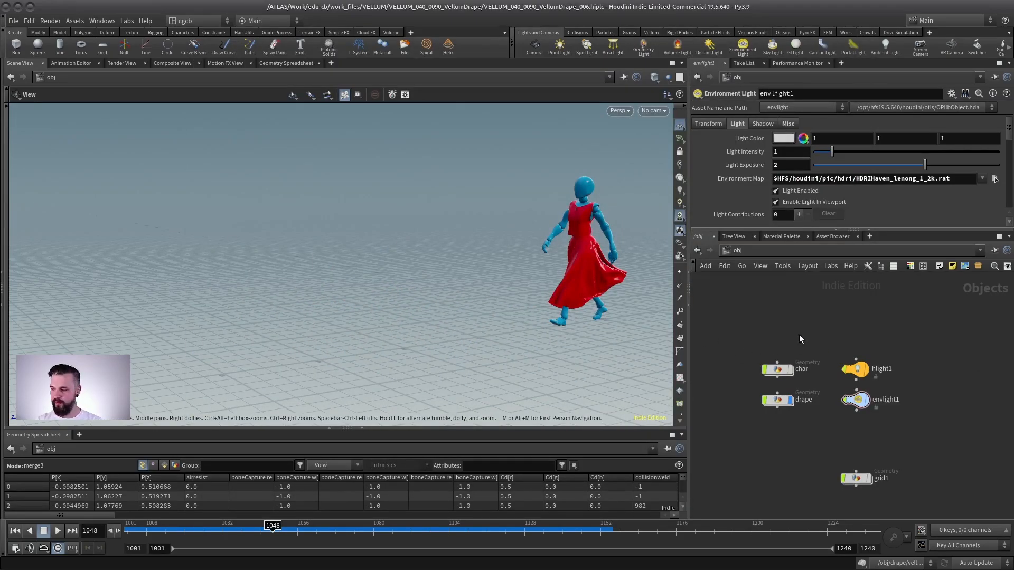
scroll(804, 331, up, 2)
double_click(775, 362)
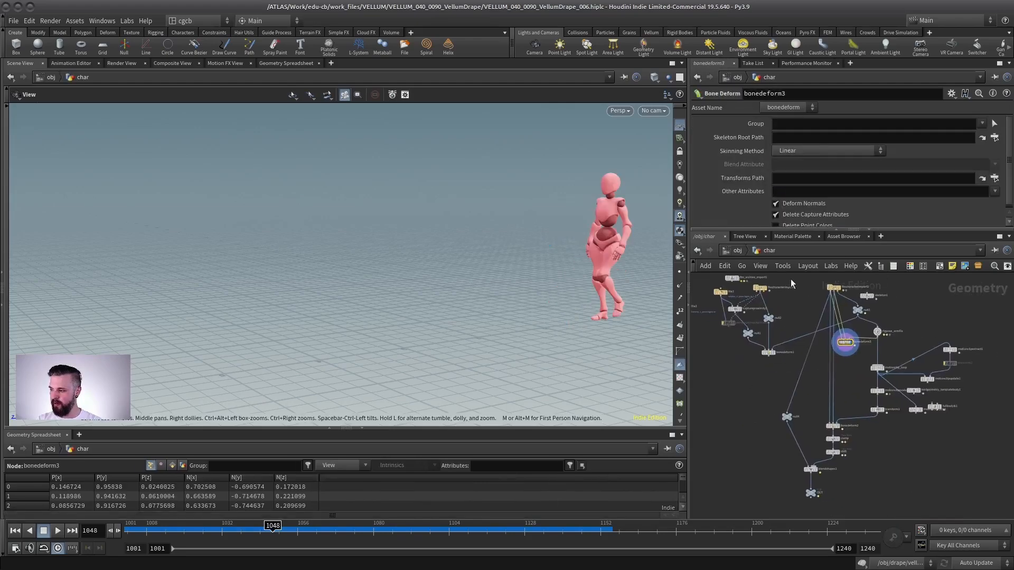
click(780, 449)
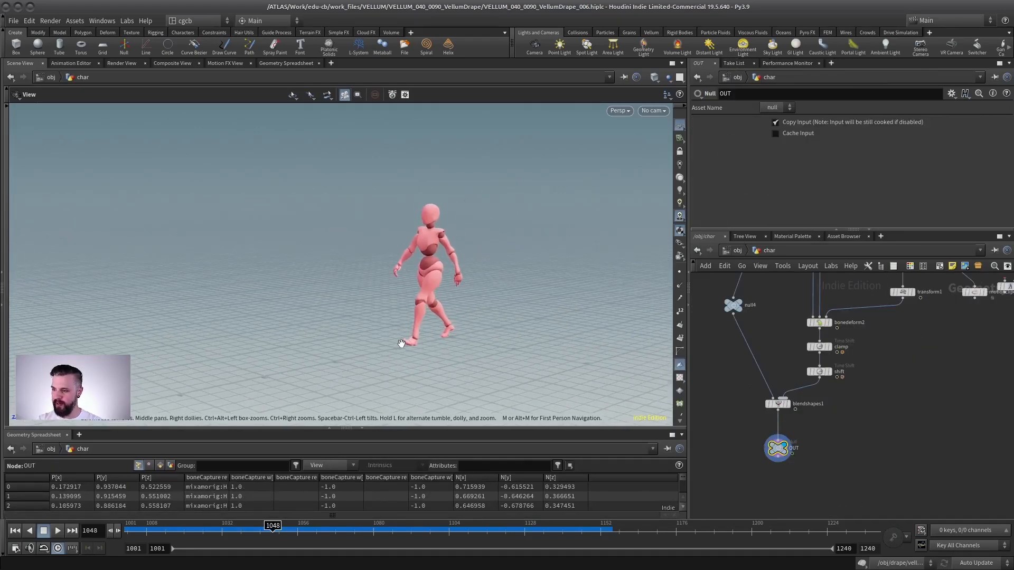
drag(425, 294, 363, 231)
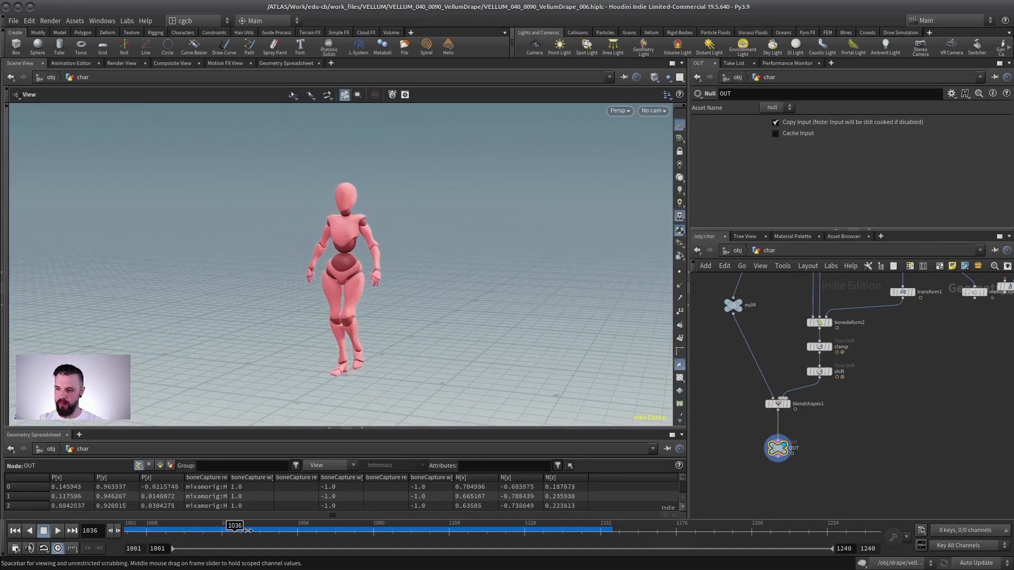
drag(308, 528, 270, 516)
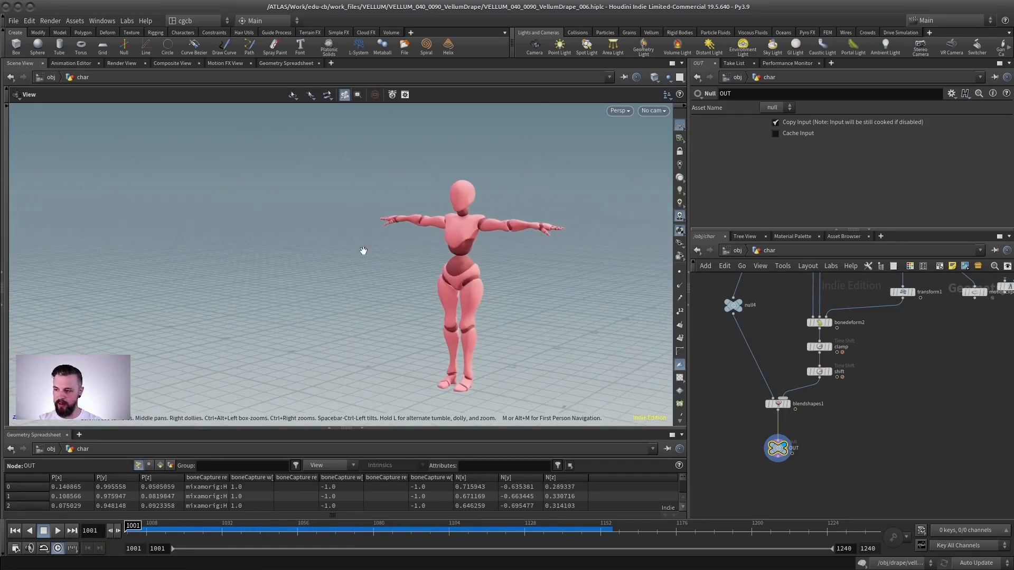
key(f)
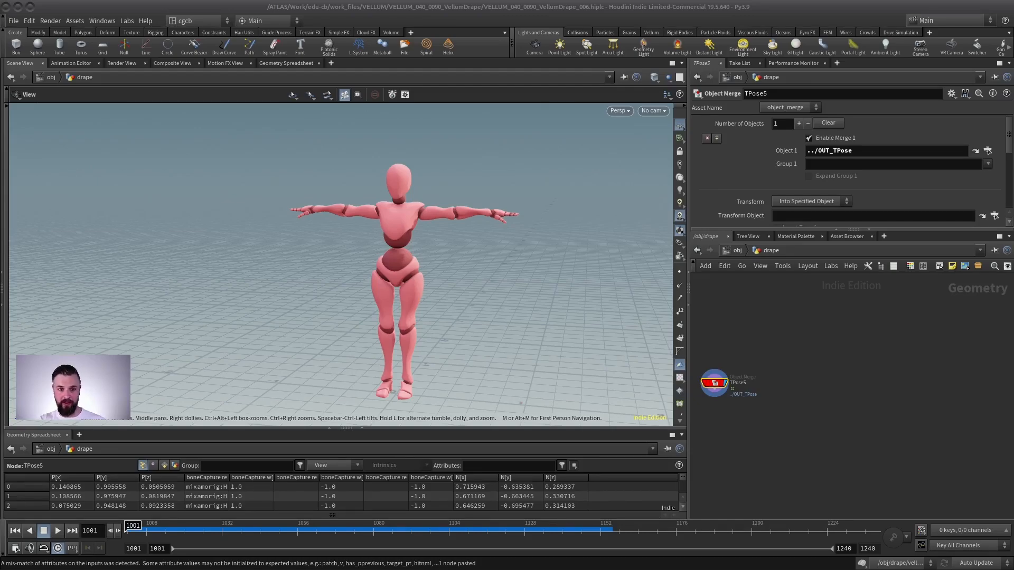
- Examine the shirt pattern reference image
drag(0, 91, 482, 60)
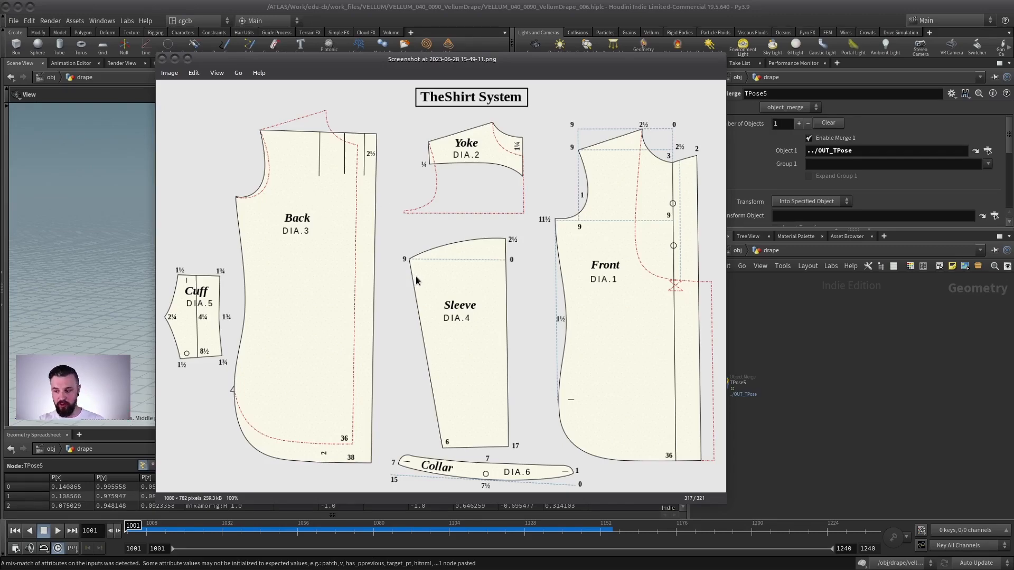
mouse_move(424, 58)
mouse_down()
mouse_move(462, 25)
mouse_move(465, 46)
mouse_move(460, 34)
mouse_move(431, 57)
mouse_up()
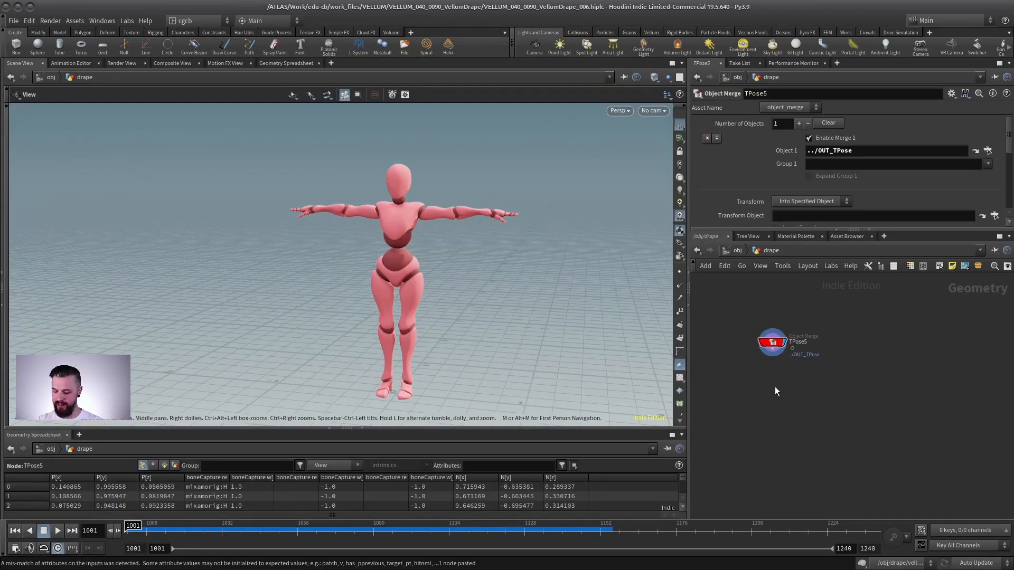
- Add a Planar Patch from Curves node to the drape network
key(Tab)
text(plan)
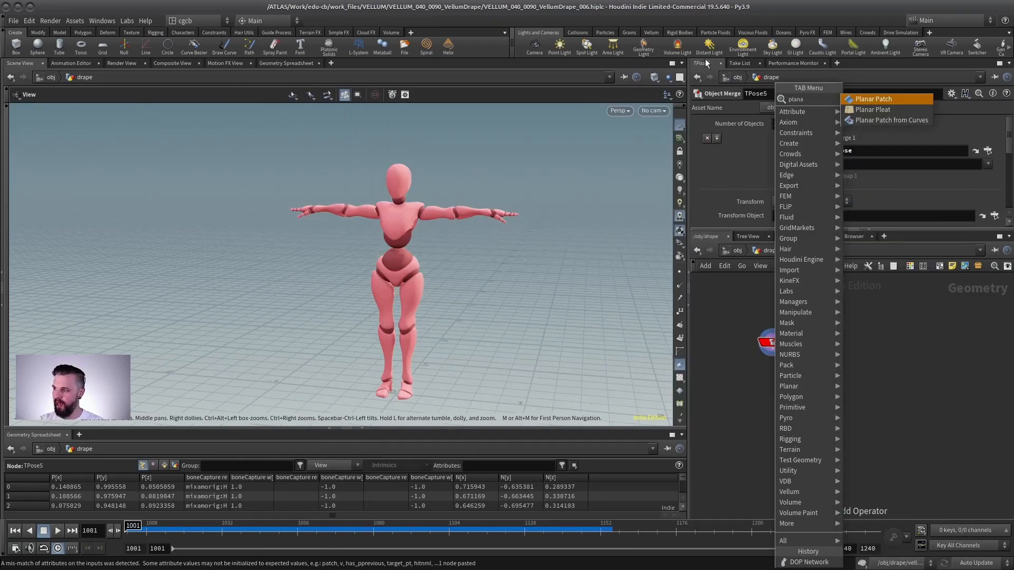
click(881, 120)
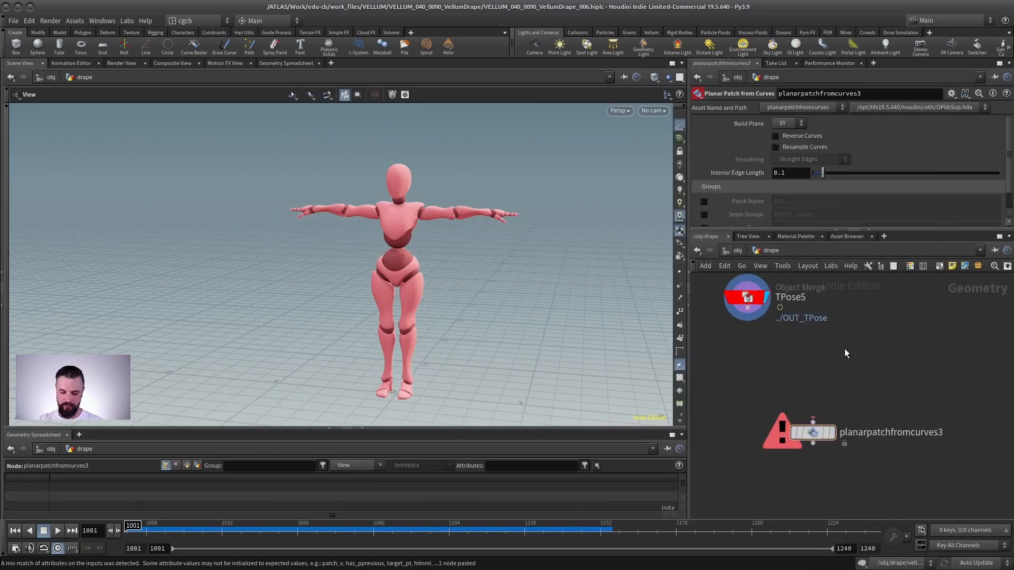
key(Tab)
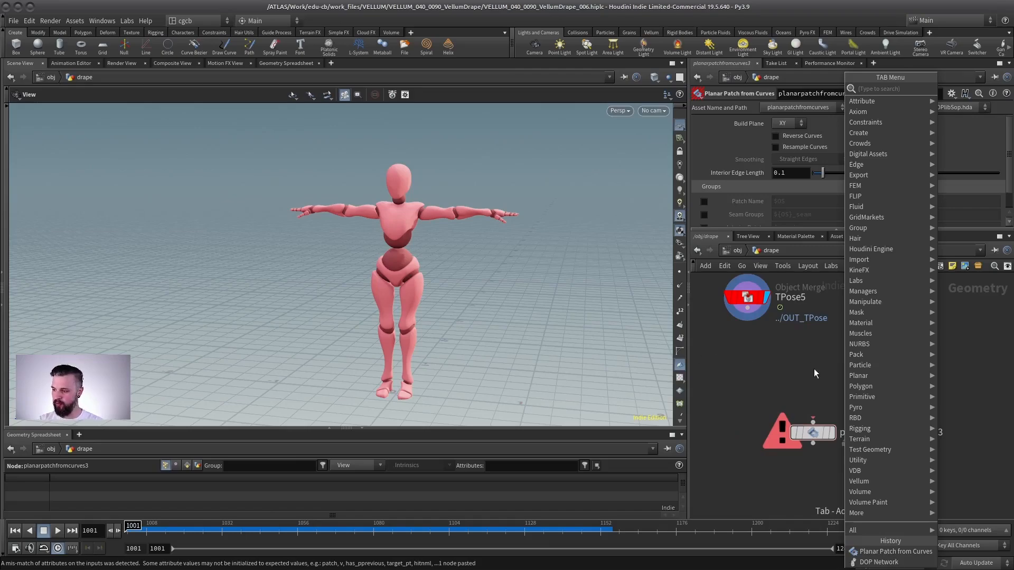
click(793, 361)
- Add a Draw Curve node wired into the planar patch node's input and display the patch
key(Tab)
text(dr)
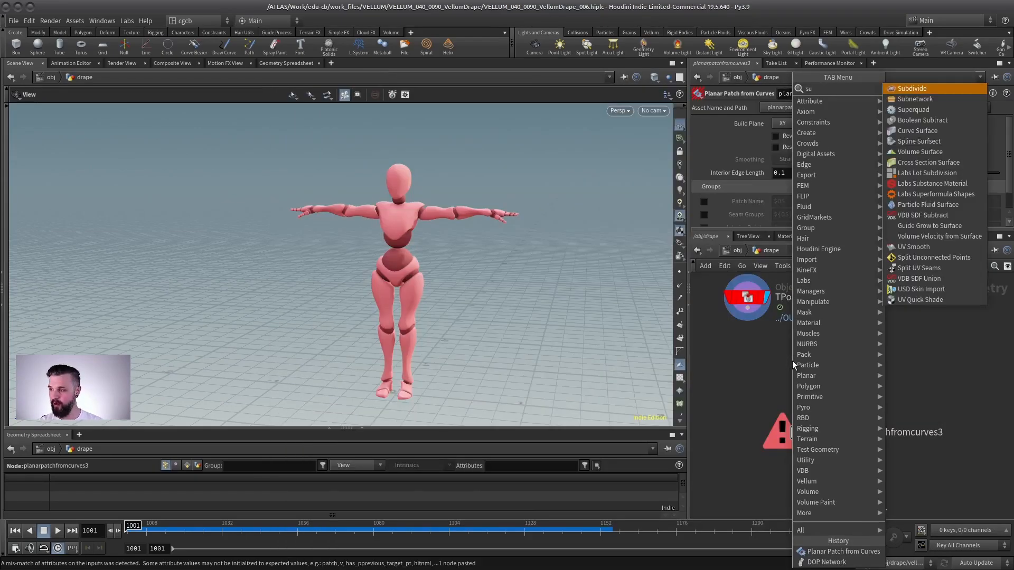
text(aw)
key(Return)
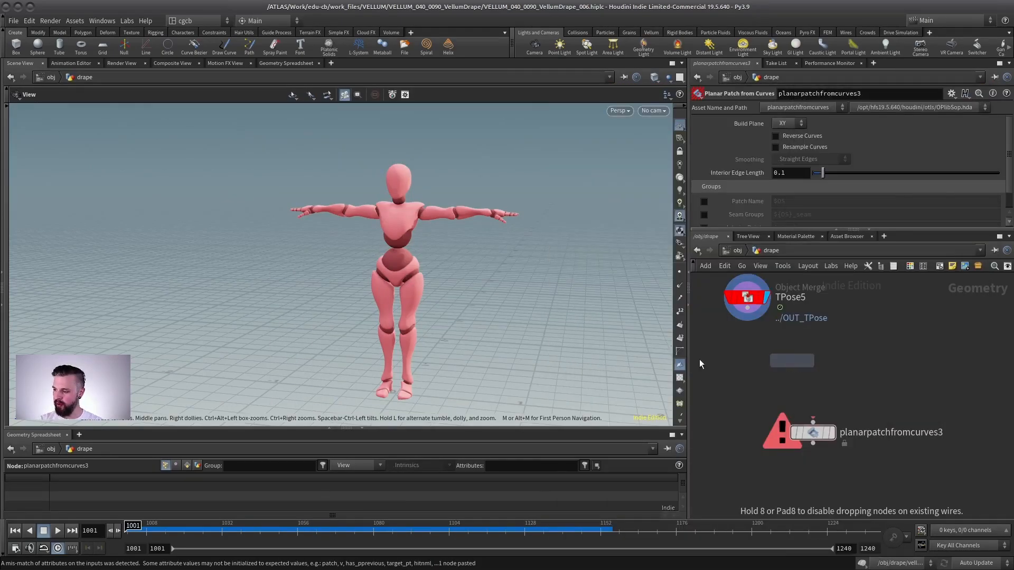
click(852, 352)
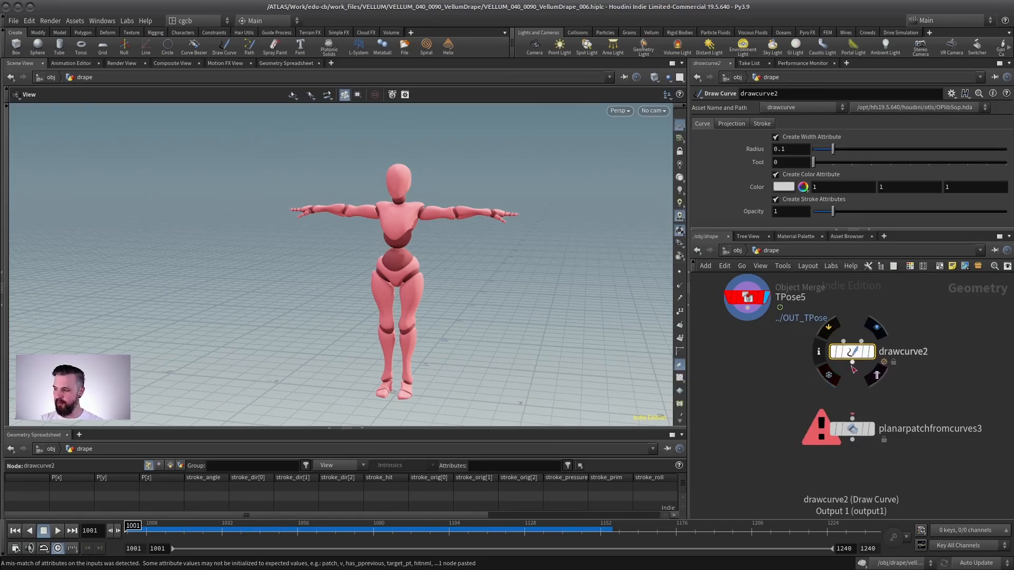
click(856, 431)
- In front view, draw the shirt front outline as a closed stroke over the T-posed character's torso
drag(448, 301, 375, 240)
right_drag(376, 240, 365, 164)
middle_drag(463, 208, 414, 284)
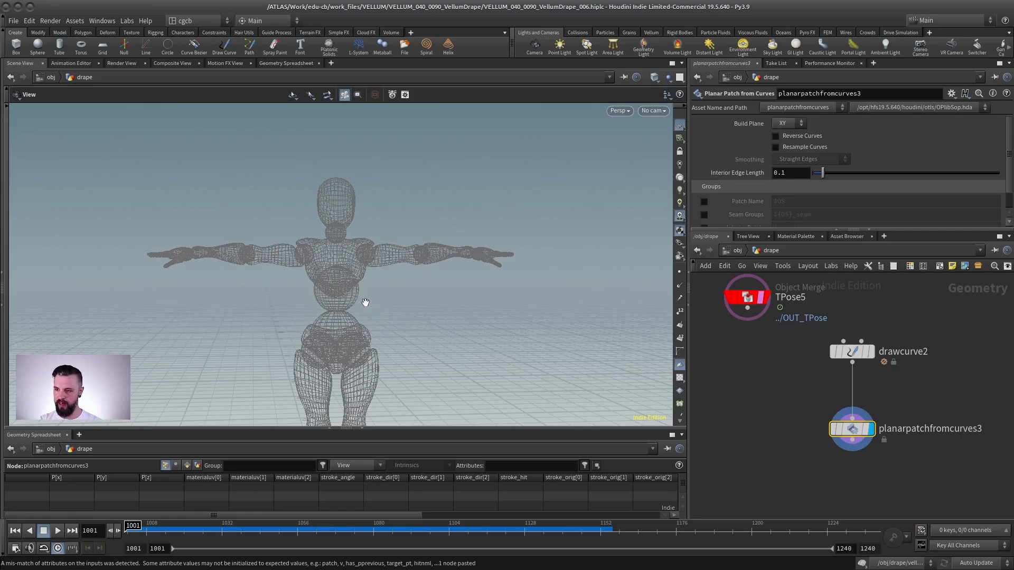
key(space+3)
right_drag(389, 290, 316, 222)
middle_drag(301, 206, 307, 264)
right_drag(307, 264, 640, 323)
click(851, 351)
scroll(427, 188, up, 2)
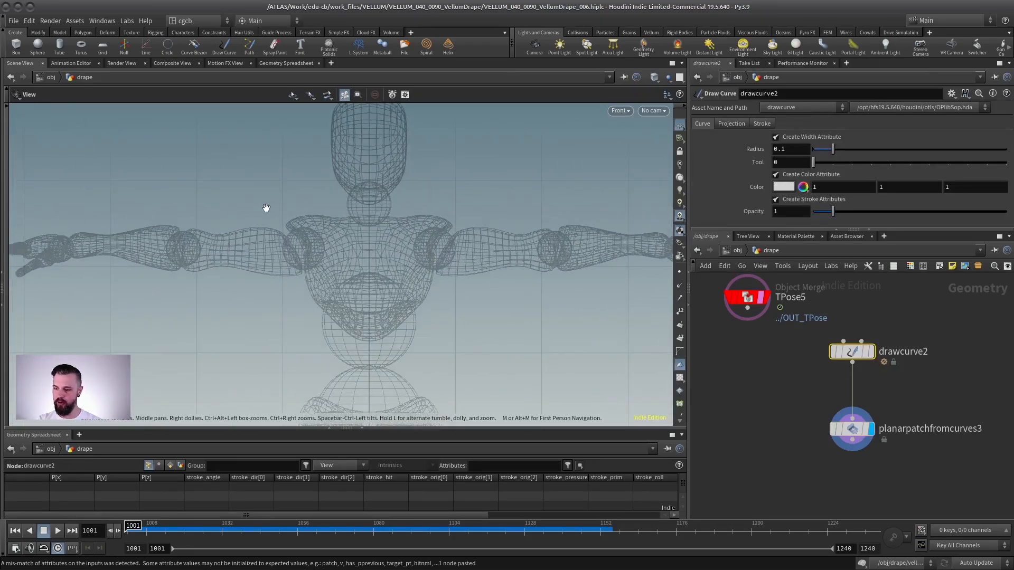
key(Return)
drag(290, 198, 323, 191)
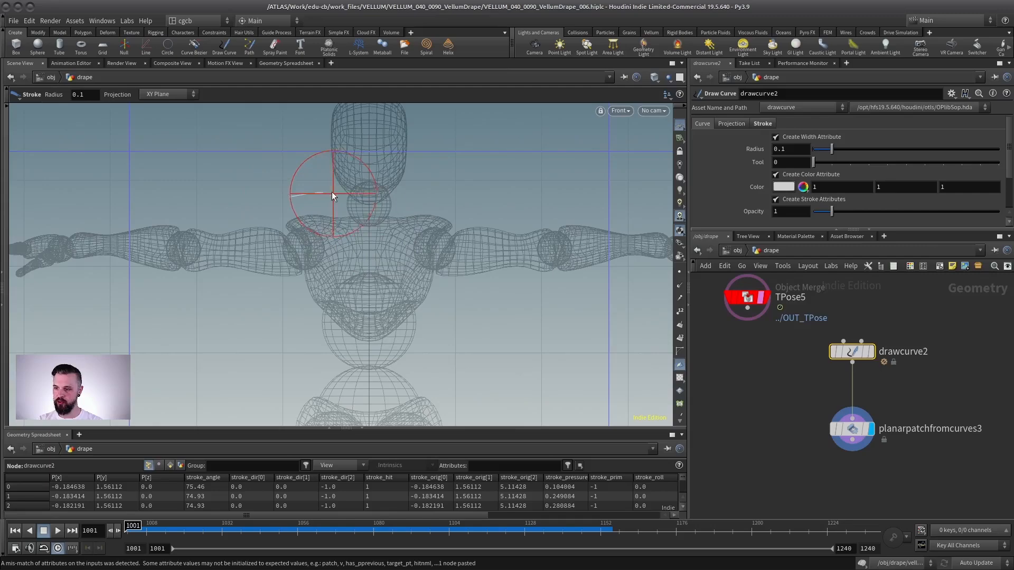
mouse_move(387, 239)
mouse_down()
mouse_move(431, 202)
mouse_move(453, 348)
mouse_up()
mouse_move(289, 188)
mouse_down()
mouse_move(299, 338)
mouse_move(470, 336)
mouse_up()
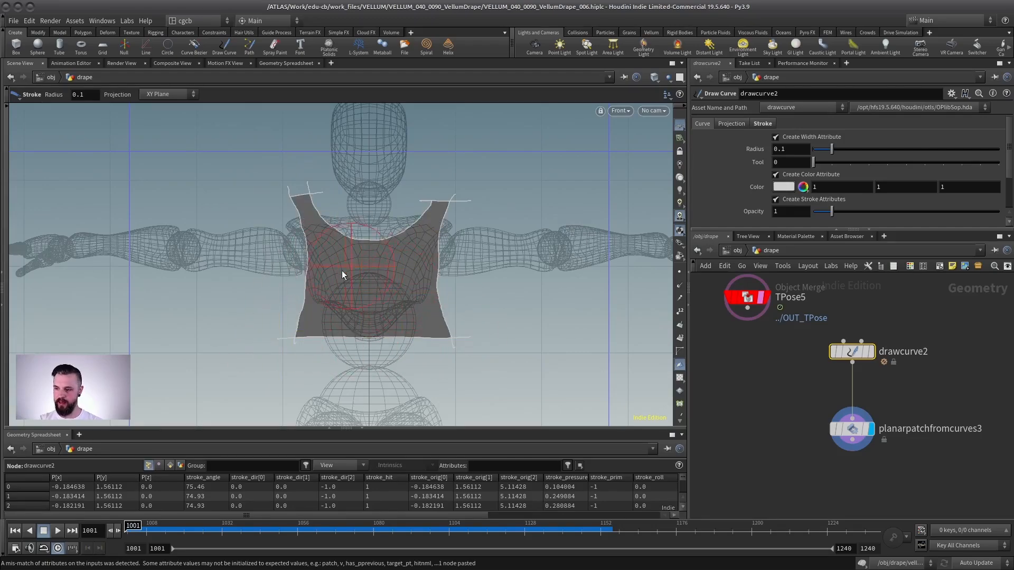
- Show the patch in wireframe and set its Interior Edge Length to 0.01
click(872, 433)
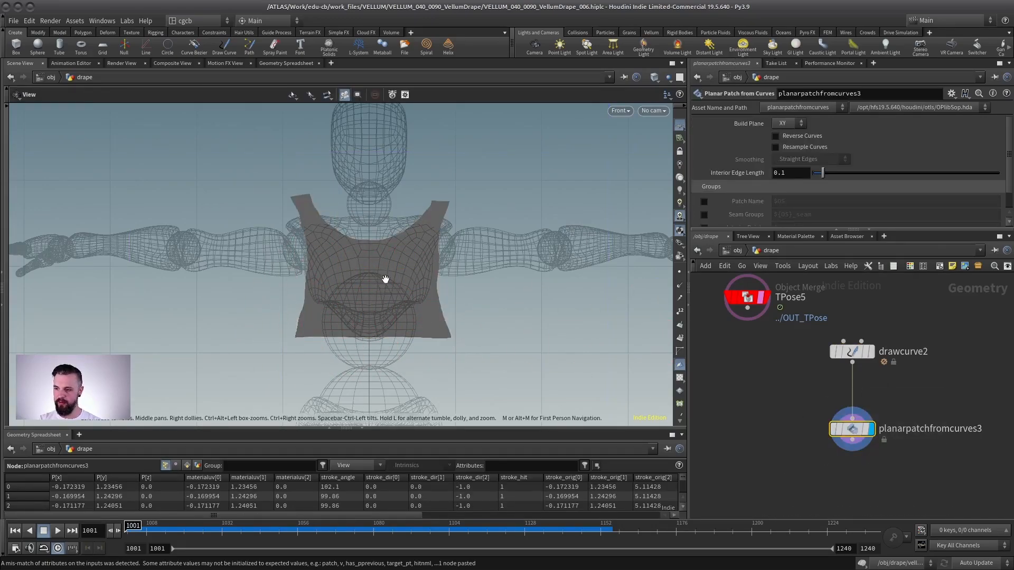
key(w)
drag(863, 431, 863, 449)
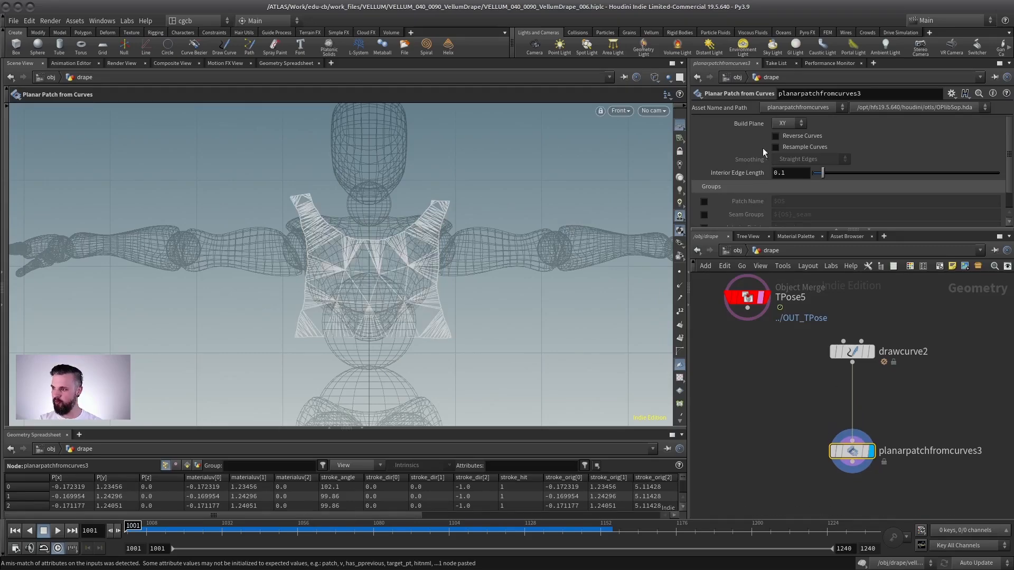
key(BackSpace)
text(02)
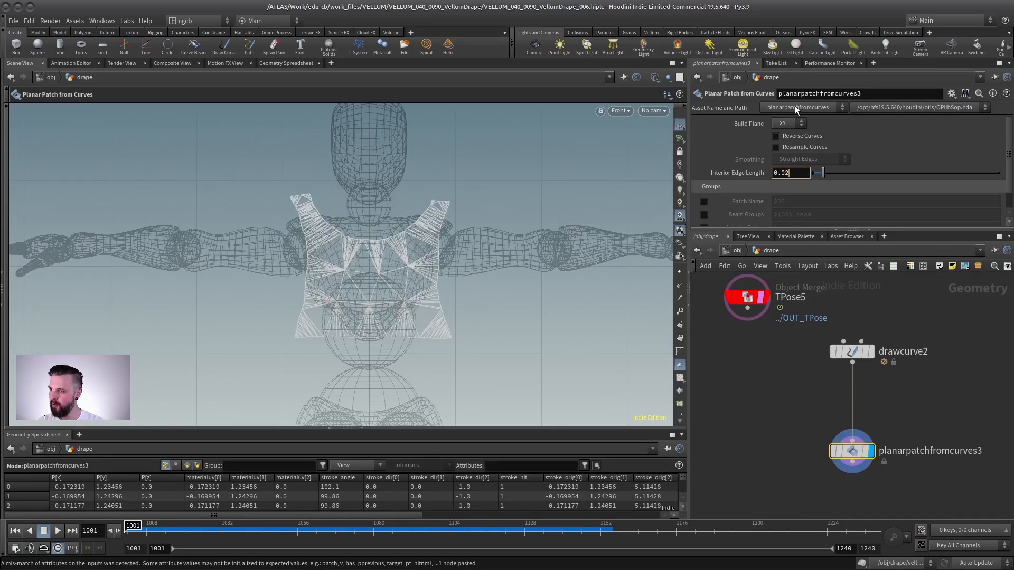
key(Return)
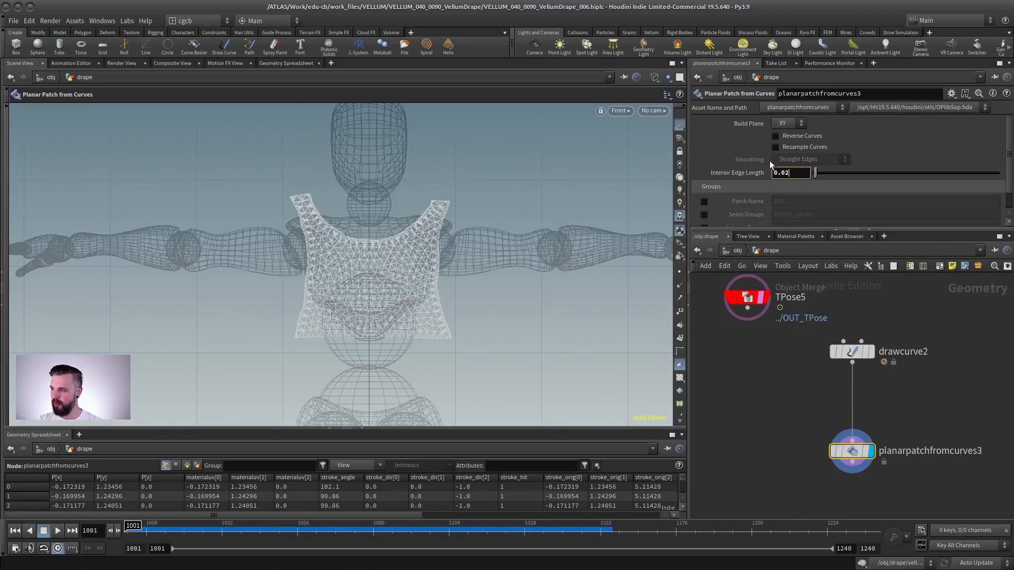
key(BackSpace)
text(1)
key(Return)
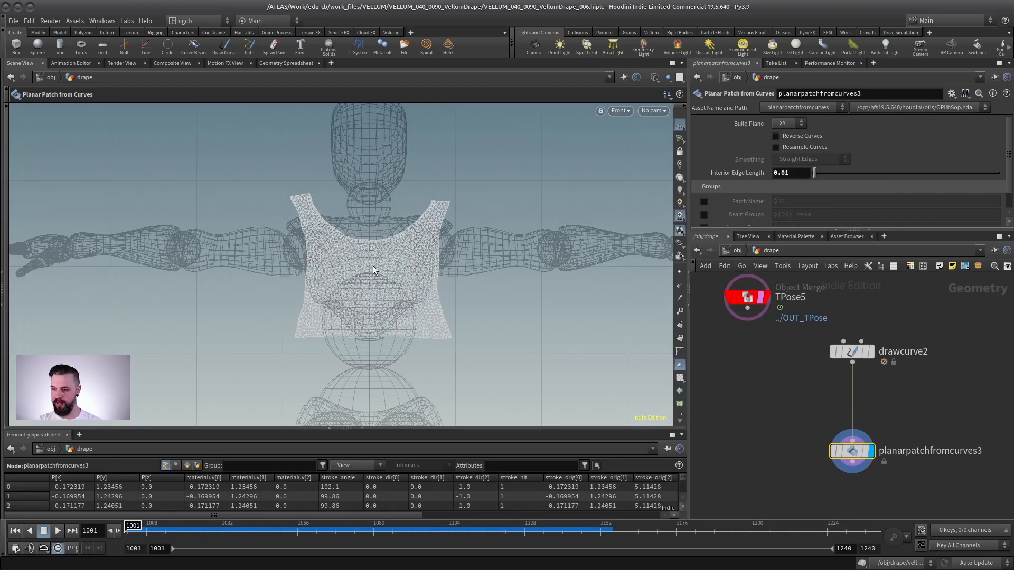
key(space+1)
drag(348, 256, 423, 256)
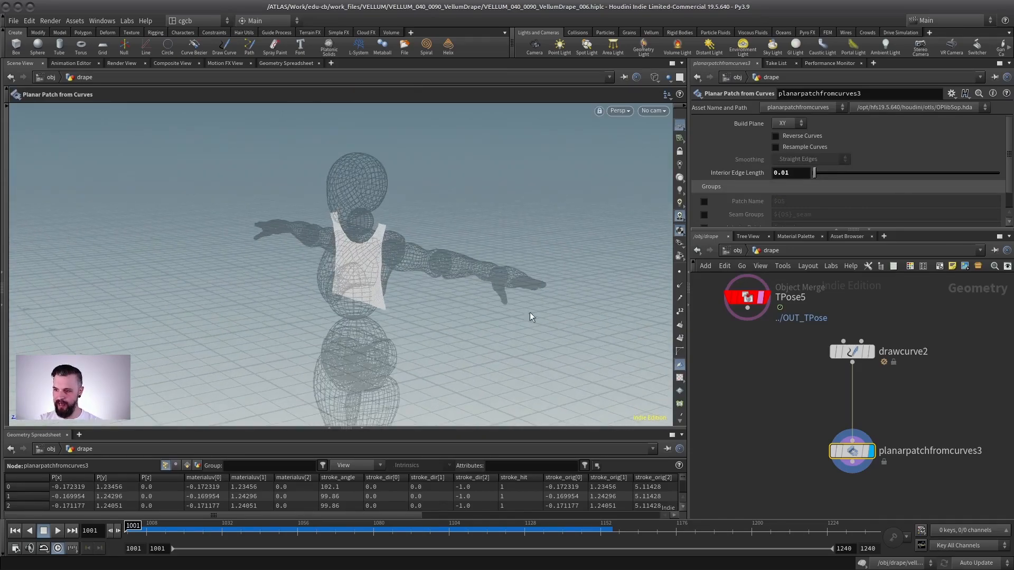
middle_drag(851, 446, 863, 379)
key(Tab)
text(tr)
key(Down)
key(Down)
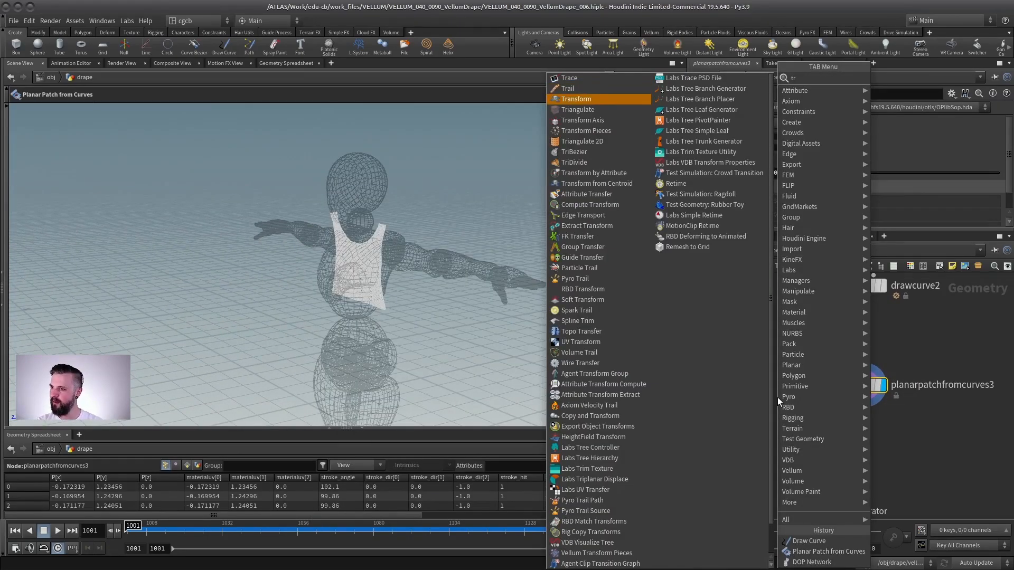
key(Return)
key(Return)
drag(838, 218, 845, 292)
key(Delete)
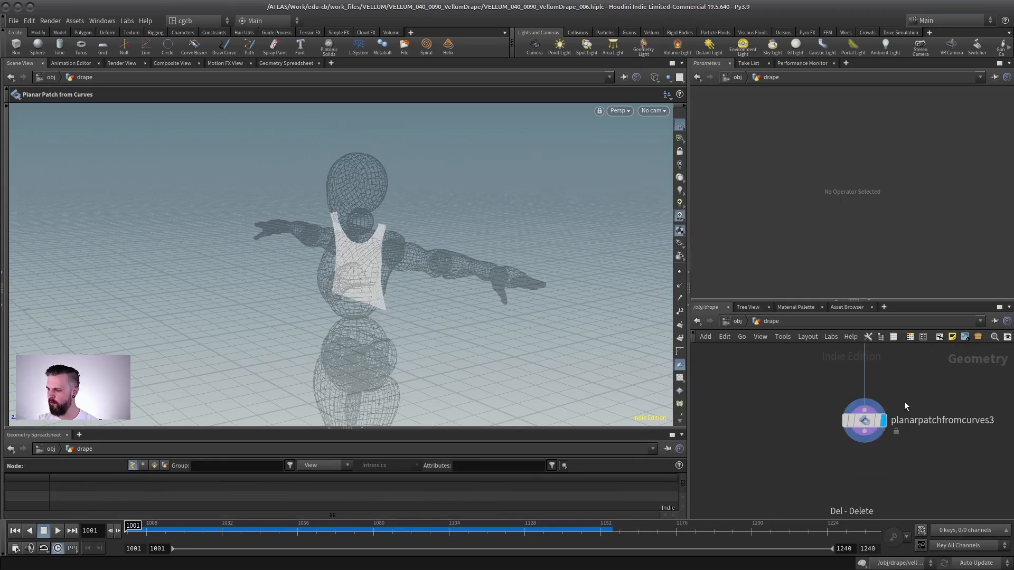
- Add a Transform from Centroid node below the patch and set its uniform scale to 1.74
key(Tab)
text(tran)
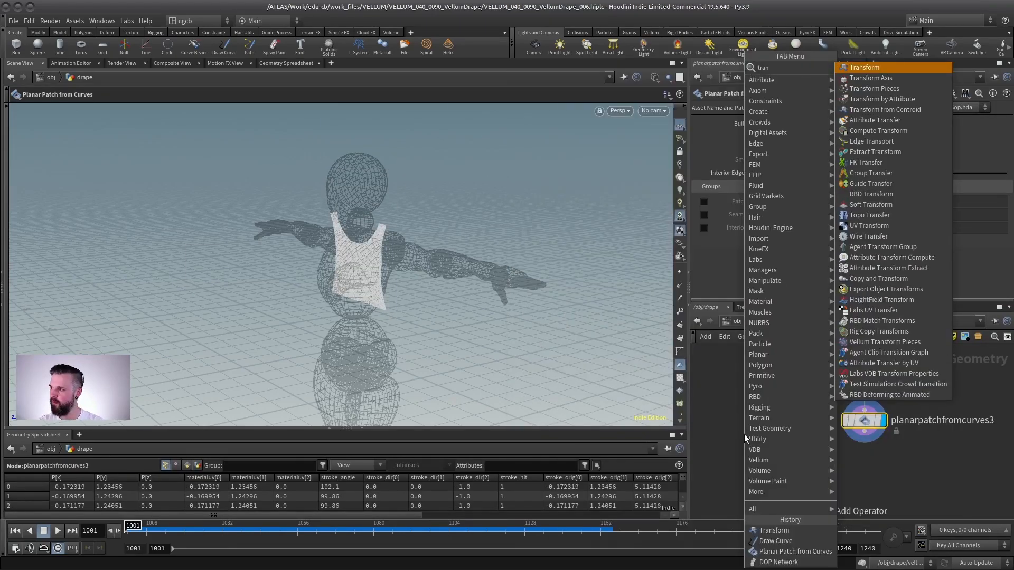
click(856, 68)
click(864, 468)
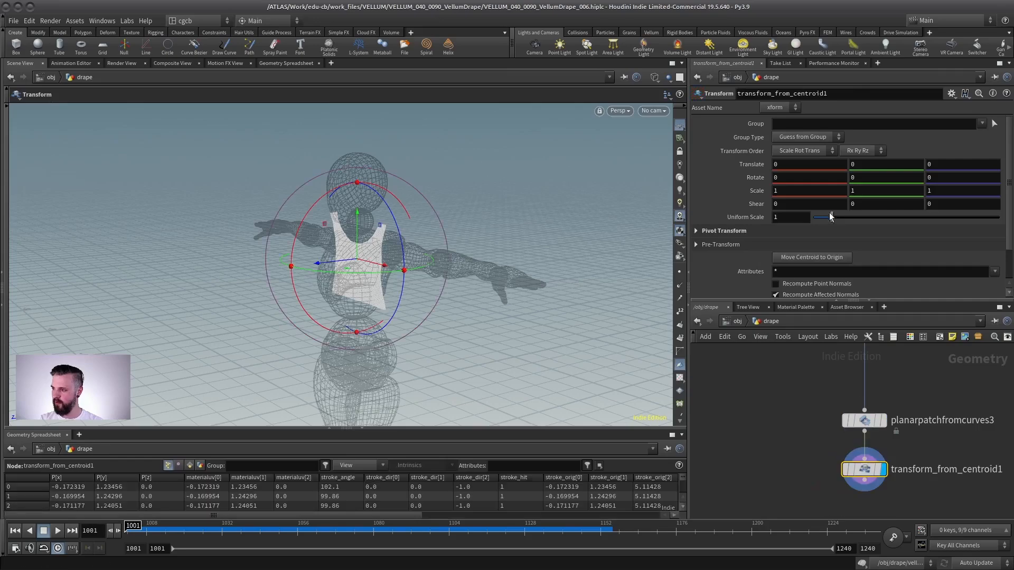
drag(829, 213, 845, 217)
- Duplicate the transform node and move the copy's panel behind the character along Z
drag(347, 259, 288, 267)
mouse_move(287, 267)
alt+mouse_down()
mouse_move(244, 258)
mouse_move(284, 267)
alt+mouse_up()
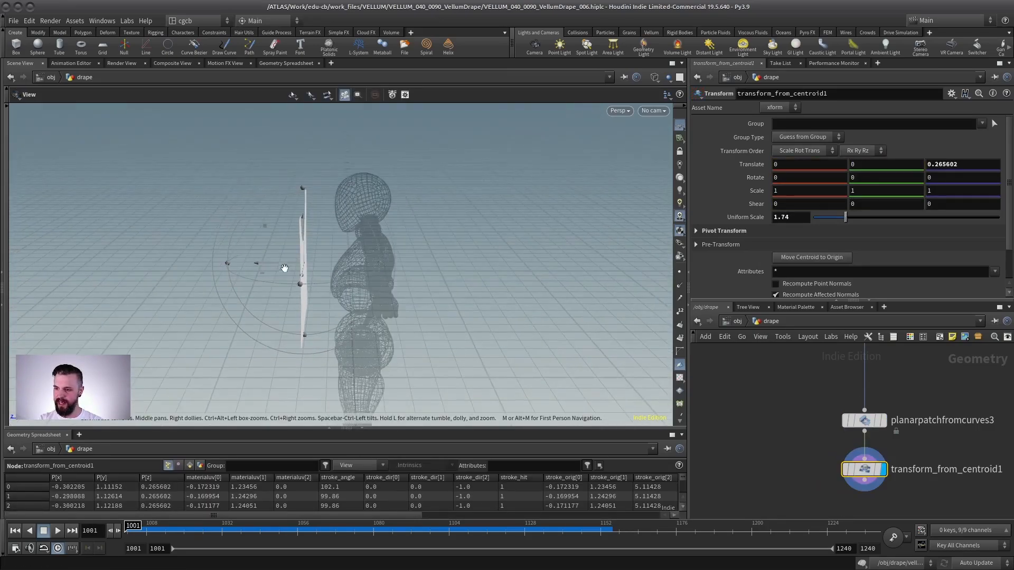
scroll(785, 408, down, 3)
middle_drag(744, 419, 699, 382)
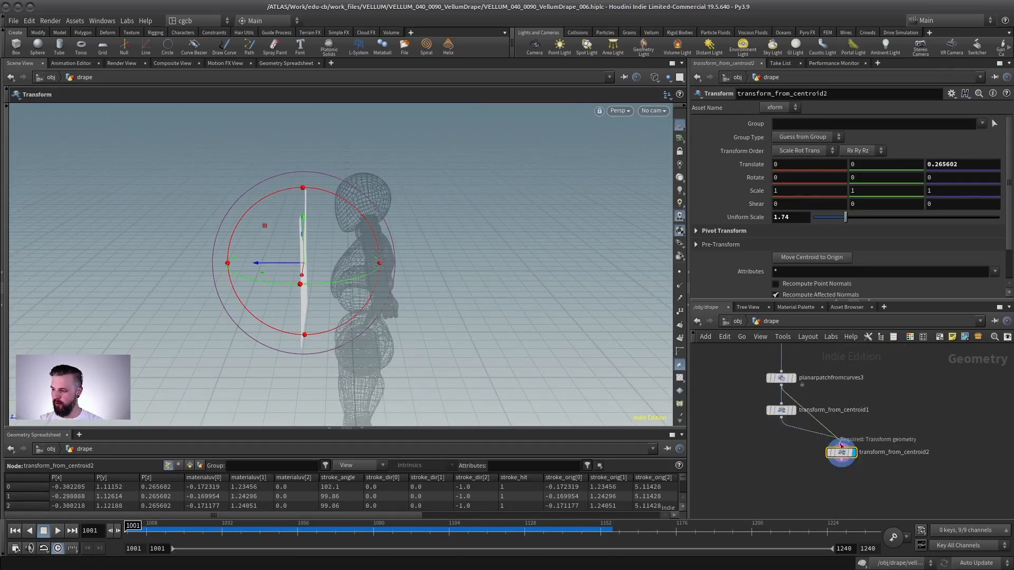
click(841, 445)
drag(205, 265, 402, 265)
- Merge the front and back panels and nudge each panel's depth around the torso
ctrl+middle_click(745, 217)
shift+click(781, 410)
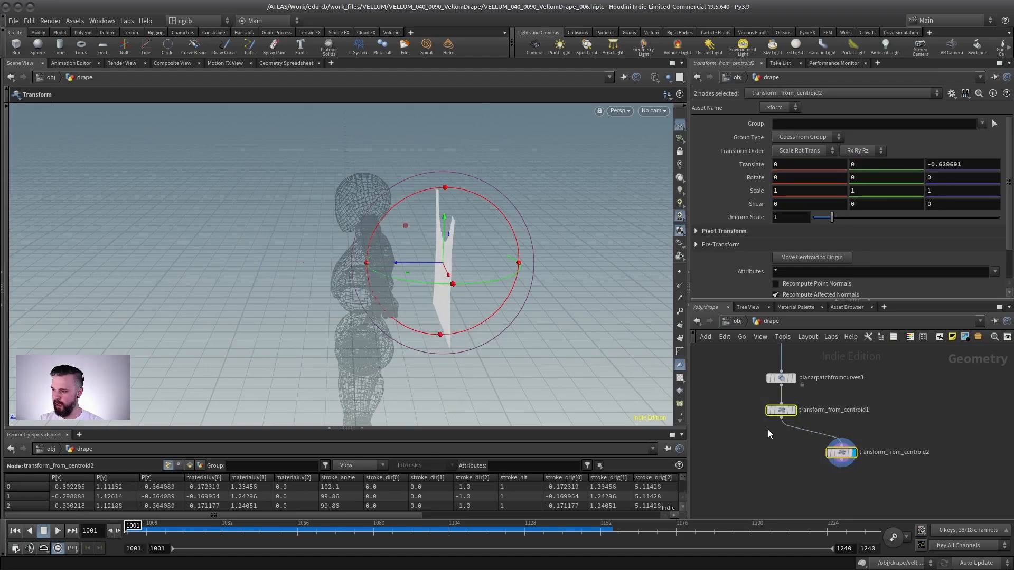
alt+drag(781, 418, 780, 481)
click(841, 452)
drag(403, 264, 370, 265)
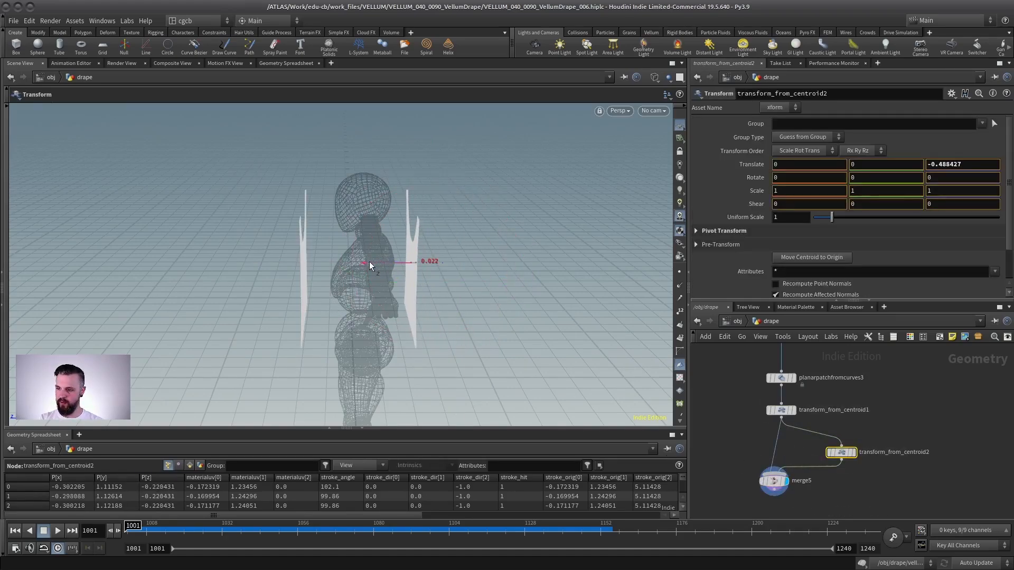
click(781, 410)
drag(296, 262, 272, 262)
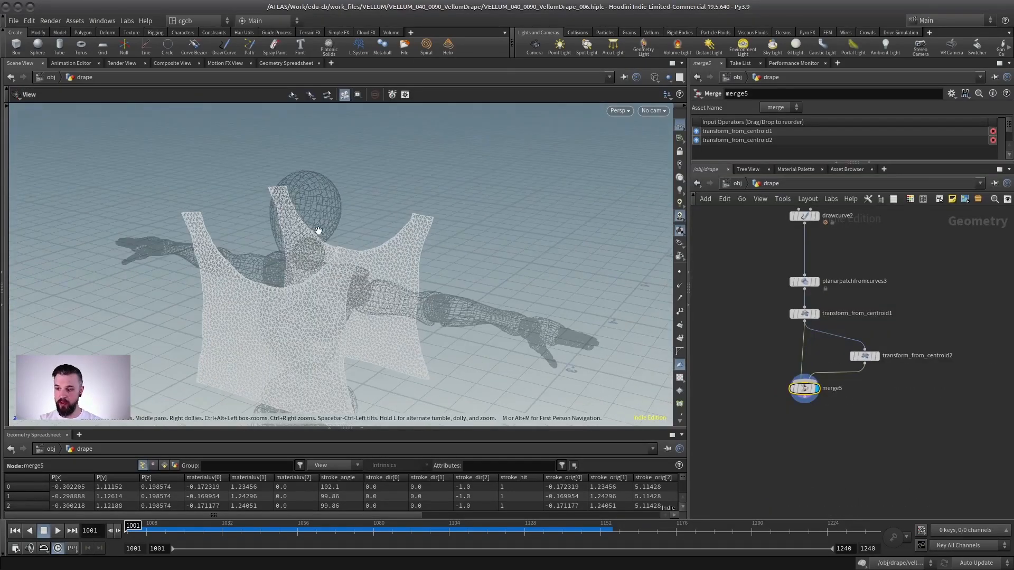
- Add a Vellum Drape node fed by the merged shirt panels
key(Tab)
text(vell)
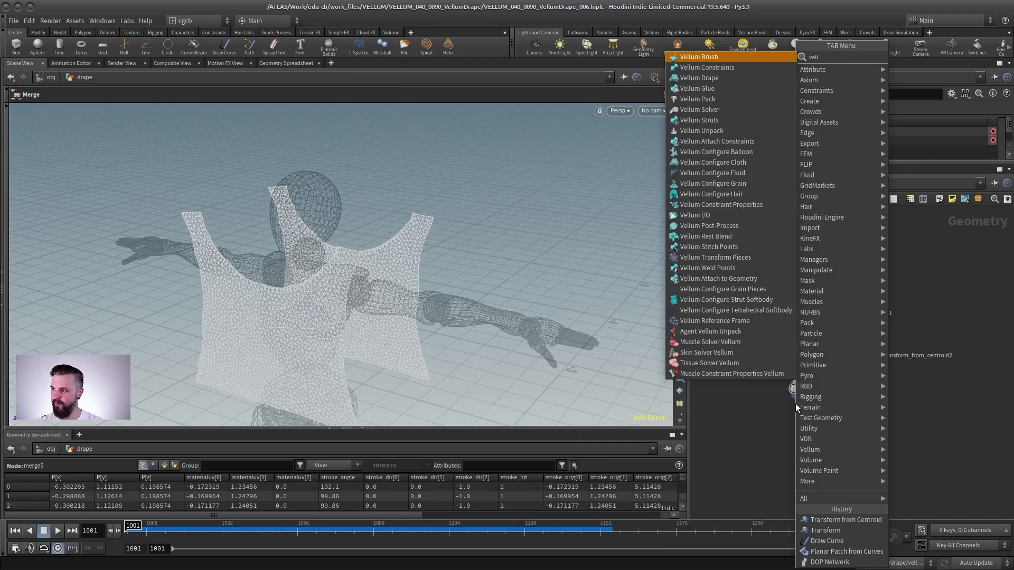
text(um drap)
key(Return)
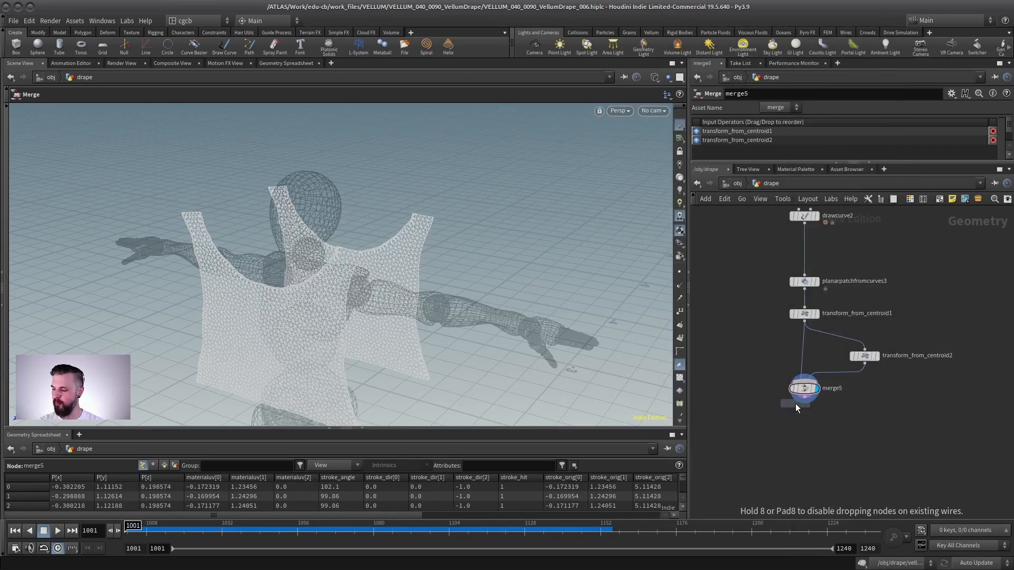
click(825, 437)
scroll(834, 404, up, 3)
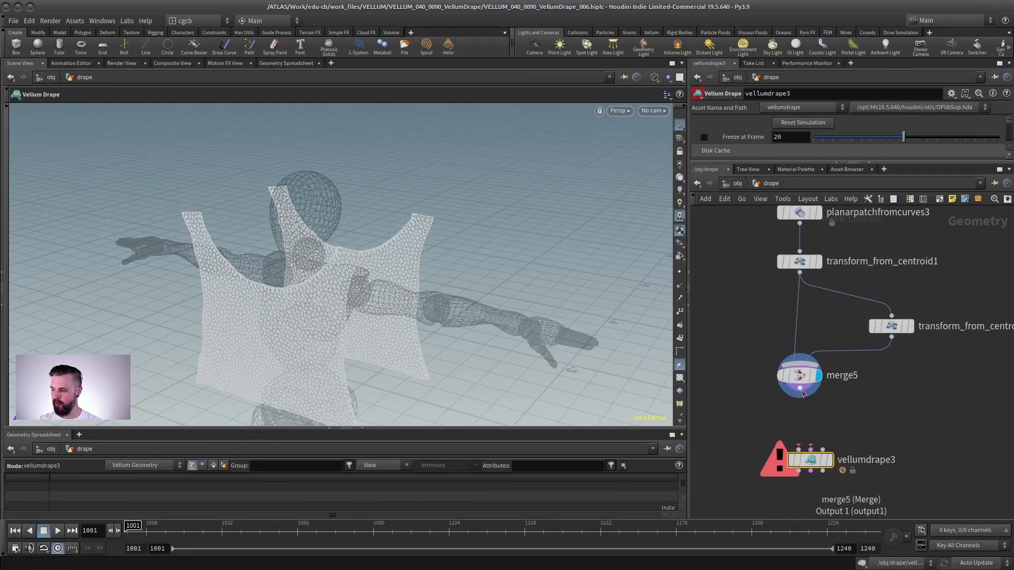
drag(813, 467, 802, 489)
scroll(272, 273, down, 2)
alt+drag(271, 273, 353, 254)
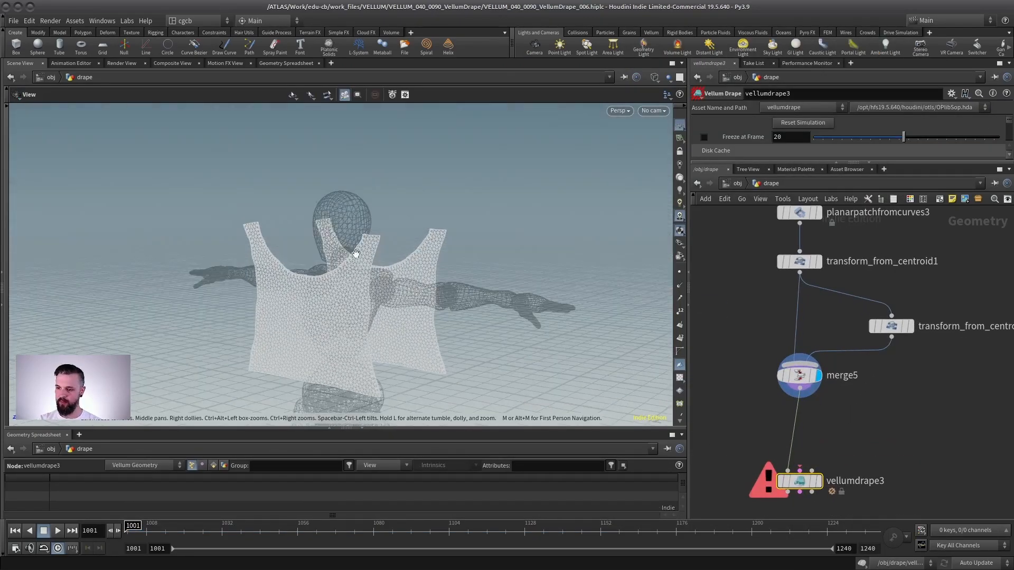
- Insert a Vellum Configure Cloth node between the merged panels and the Vellum Drape node
middle_drag(833, 378, 829, 280)
drag(798, 384, 791, 456)
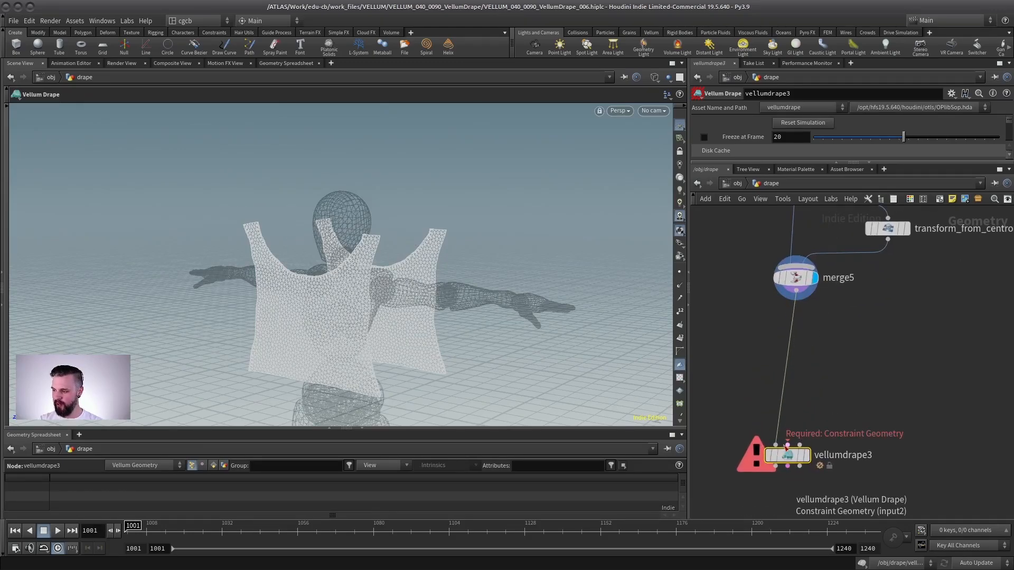
scroll(805, 414, up, 2)
middle_drag(823, 464, 850, 408)
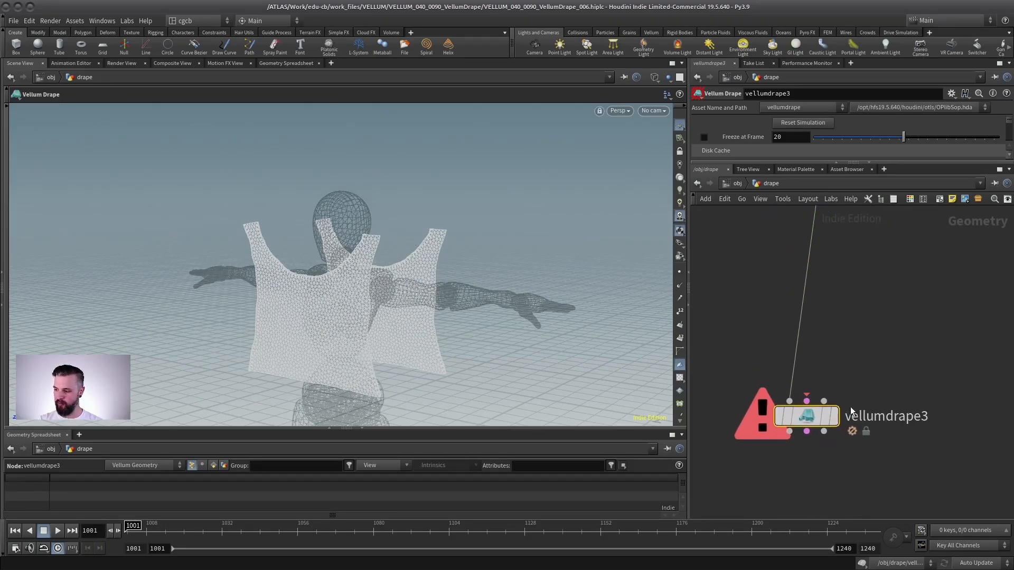
click(834, 417)
mouse_move(812, 421)
mouse_down()
mouse_move(850, 410)
mouse_move(818, 409)
mouse_up()
scroll(874, 362, down, 2)
middle_drag(851, 338, 846, 376)
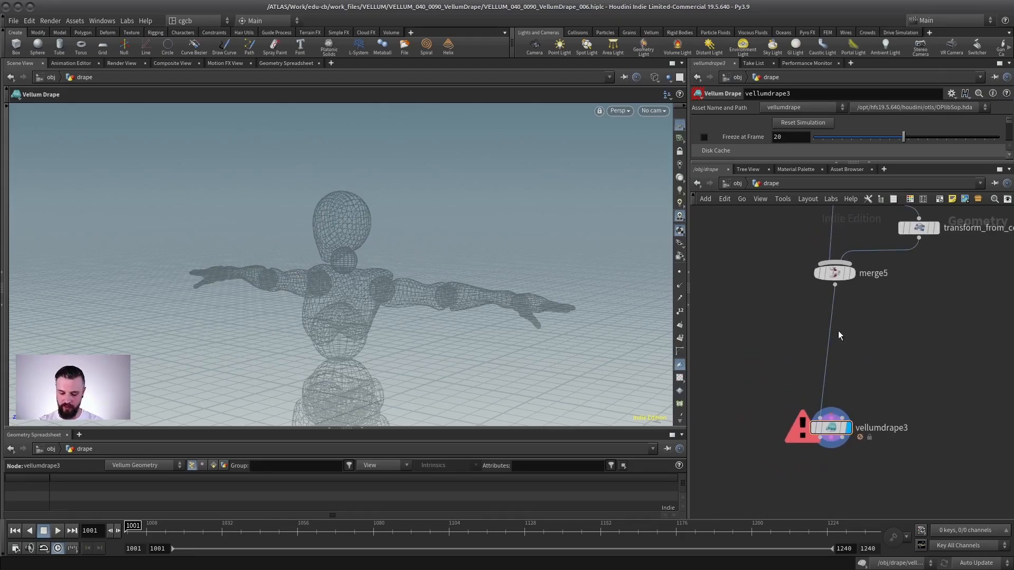
key(Tab)
text(cloth)
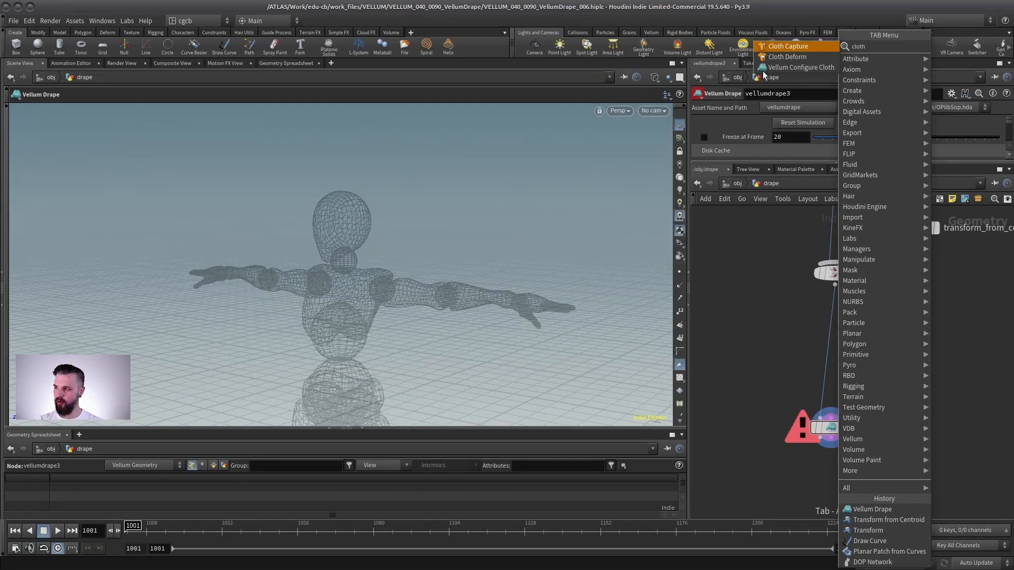
click(792, 67)
click(800, 344)
drag(828, 351, 858, 368)
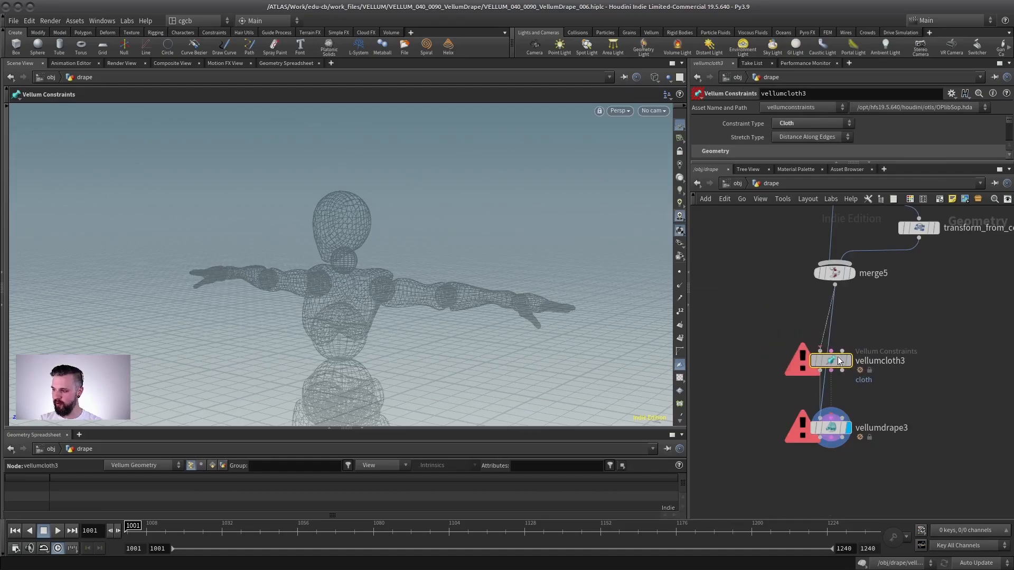
- Wire the cloth node's constraint and collision outputs into the Vellum Drape's matching inputs and display the drape node
click(851, 273)
drag(285, 264, 433, 266)
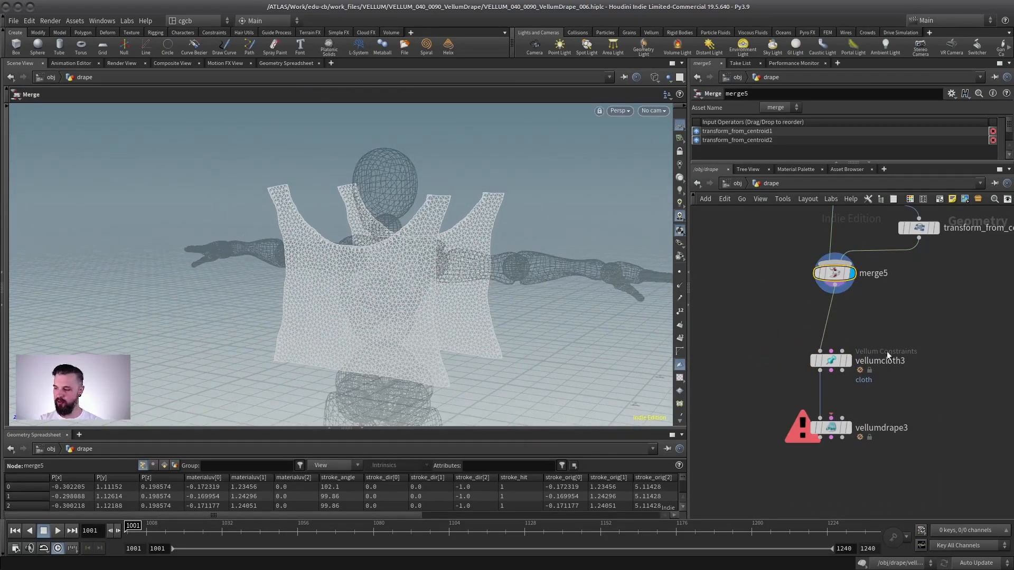
click(831, 371)
click(831, 418)
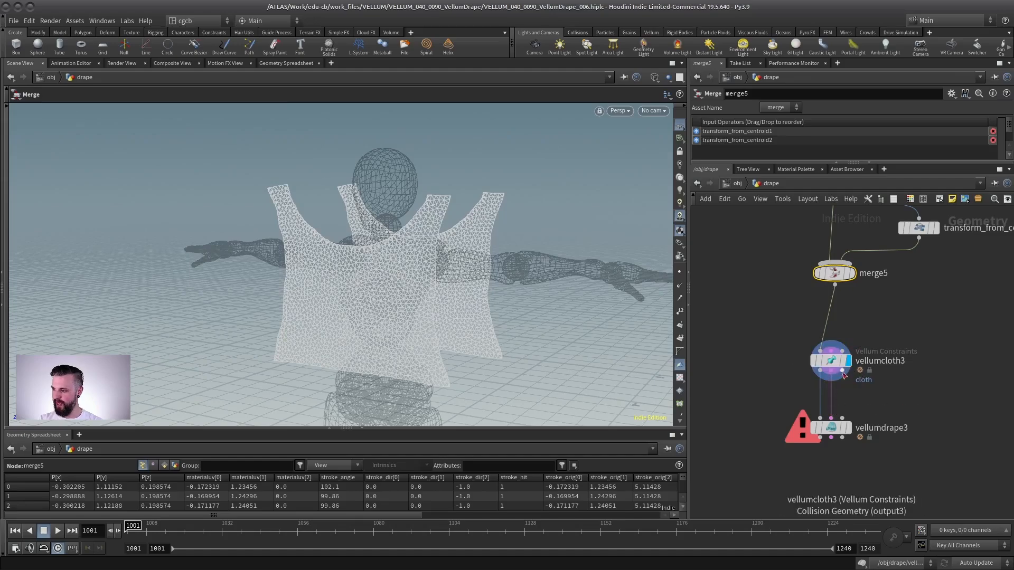
click(843, 371)
click(842, 418)
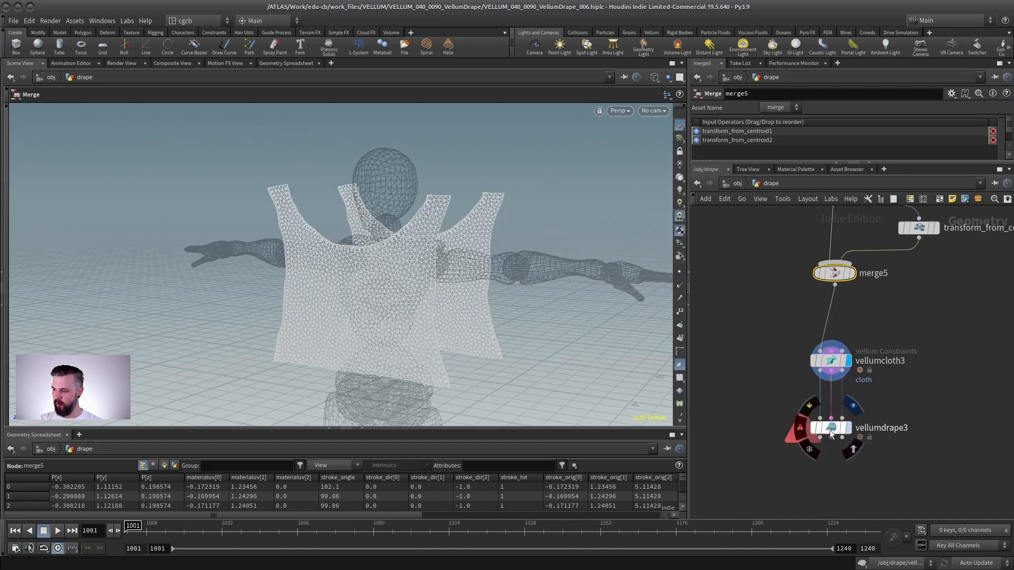
click(848, 427)
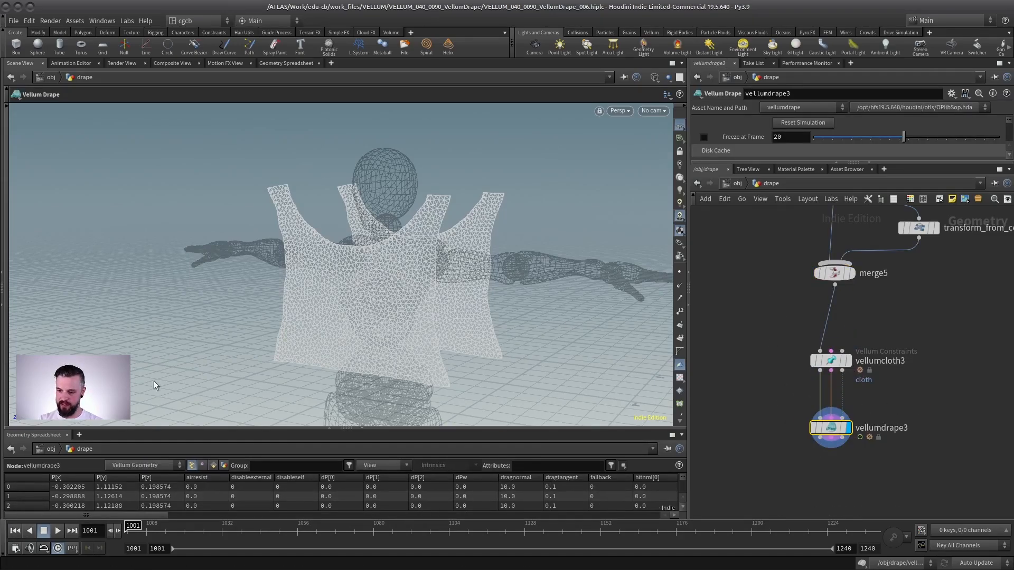
- Play the drape simulation from the start and return to the first frame
drag(154, 386, 310, 294)
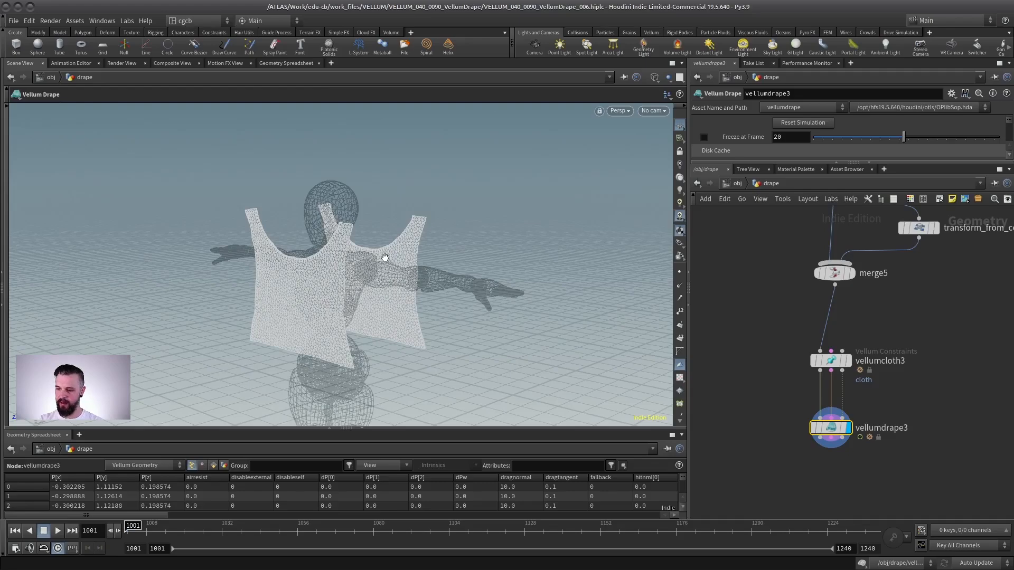
drag(385, 258, 337, 248)
drag(259, 278, 401, 280)
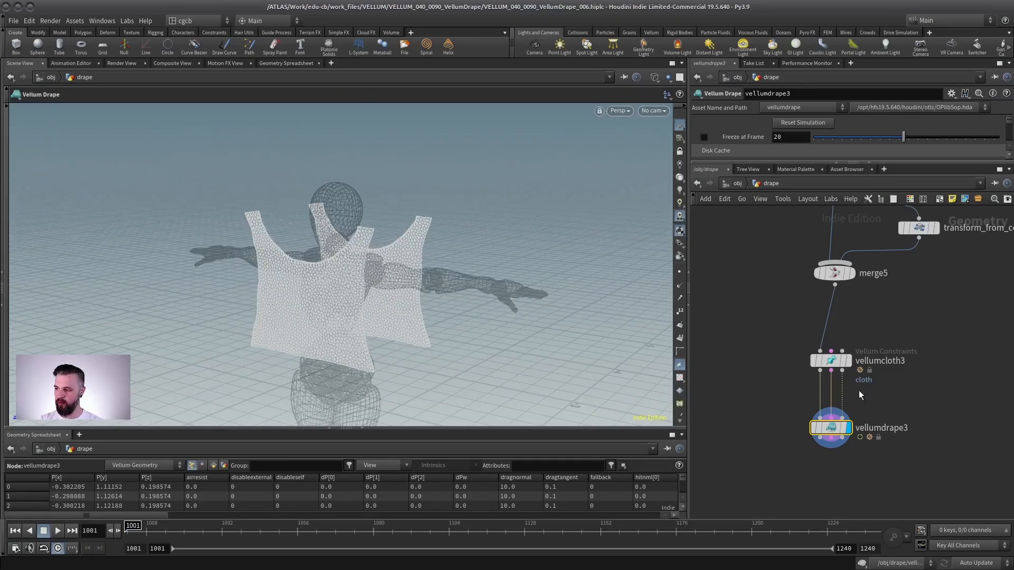
middle_drag(894, 330, 872, 338)
key(Escape)
mouse_move(321, 235)
mouse_down()
mouse_move(253, 232)
mouse_move(330, 228)
mouse_up()
key(Return)
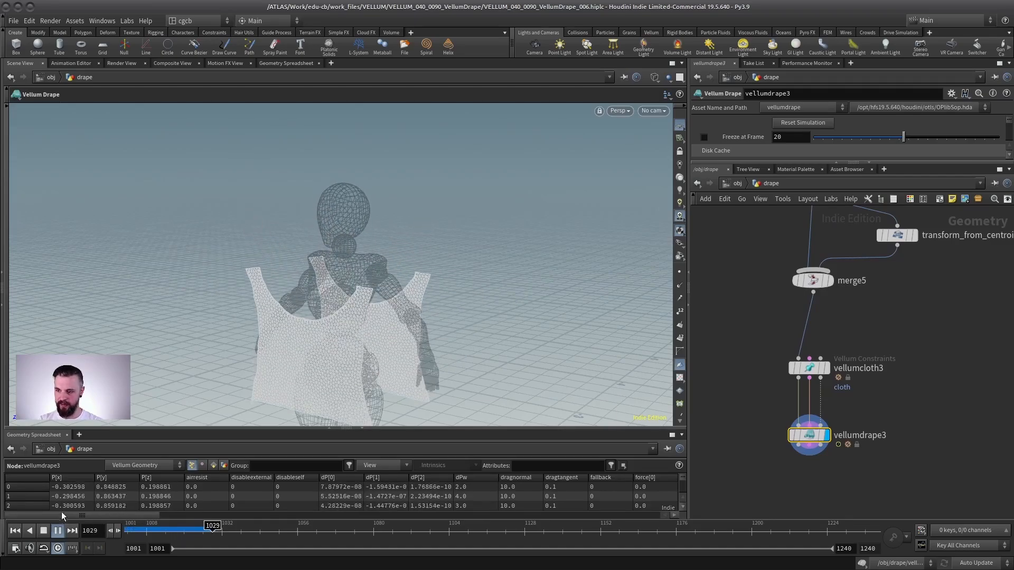
click(57, 531)
click(15, 531)
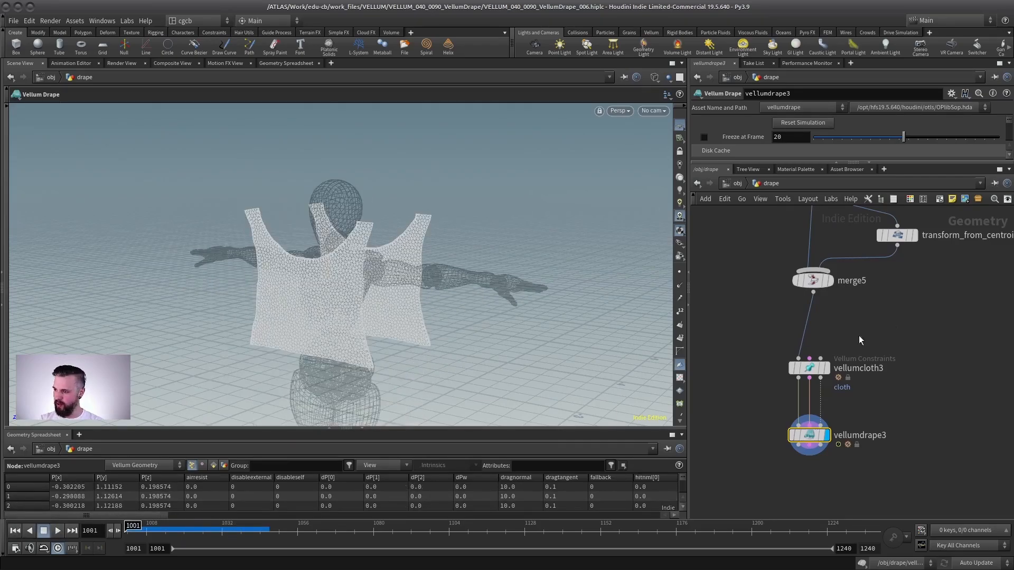
- Add a Time Shift node below the TPose object merge, holding the character at frame 1001
scroll(749, 414, down, 3)
scroll(845, 338, up, 5)
drag(845, 339, 791, 365)
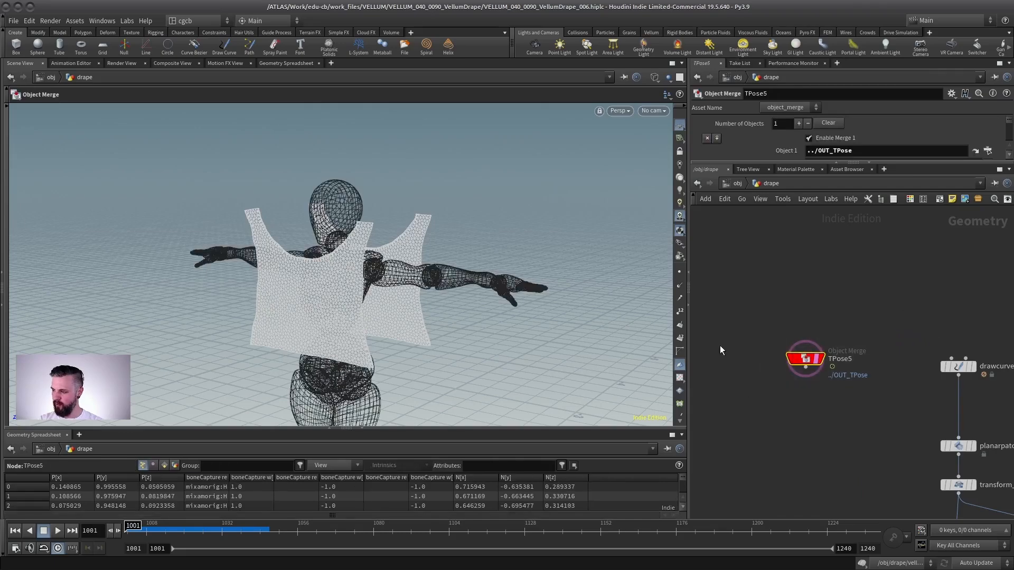
key(Tab)
text(timesh)
key(Return)
key(Return)
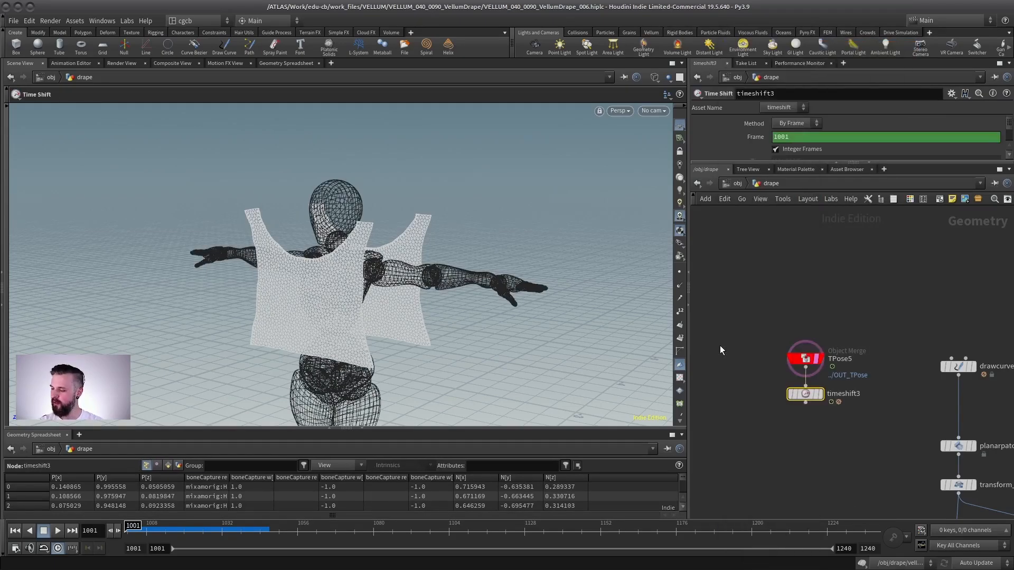
ctrl+shift+click(777, 136)
middle_drag(778, 433, 727, 265)
middle_drag(727, 265, 655, 170)
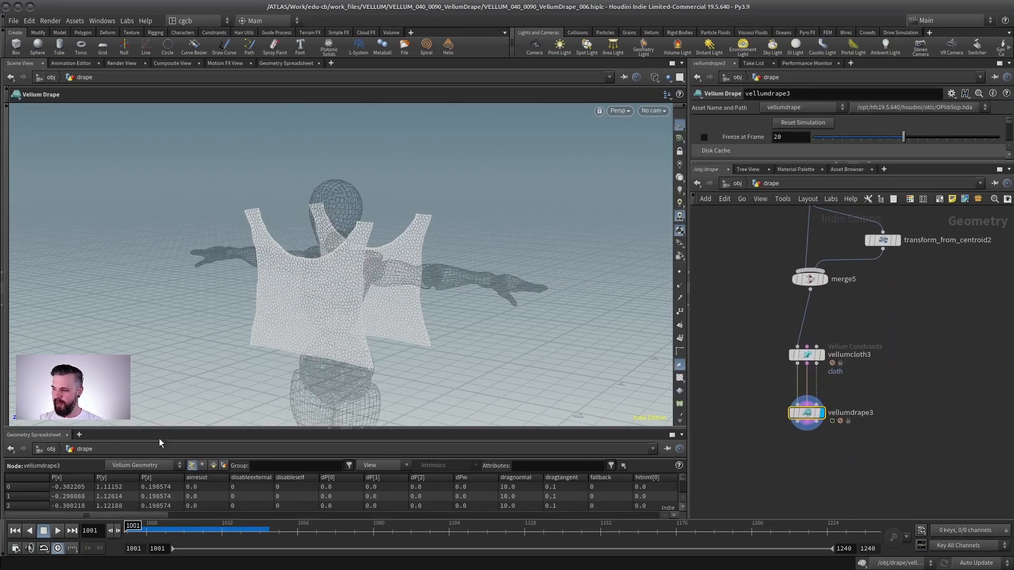
- Replay the drape simulation and enable Weld Additional Seams on the Vellum Drape node
click(56, 532)
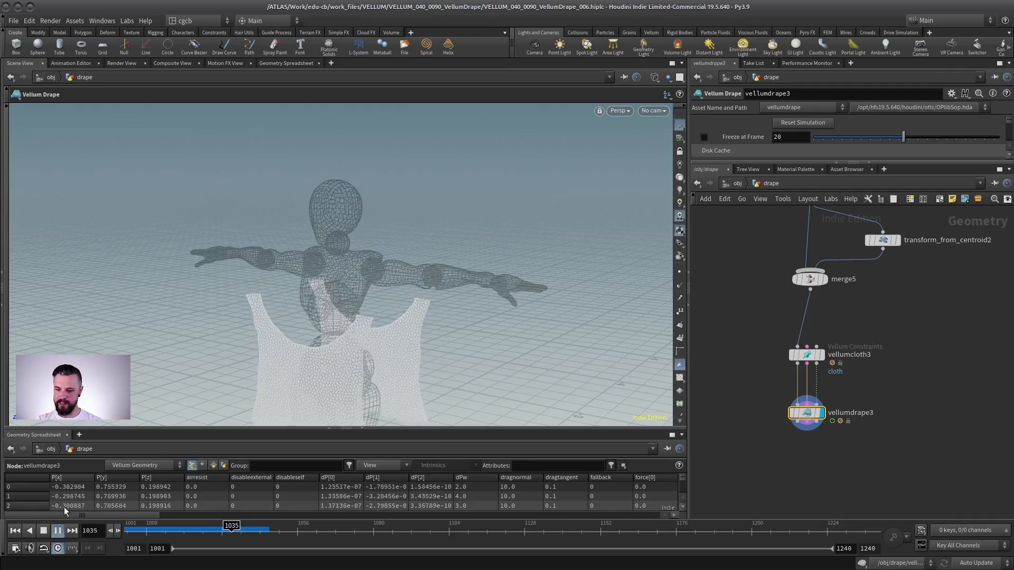
click(19, 531)
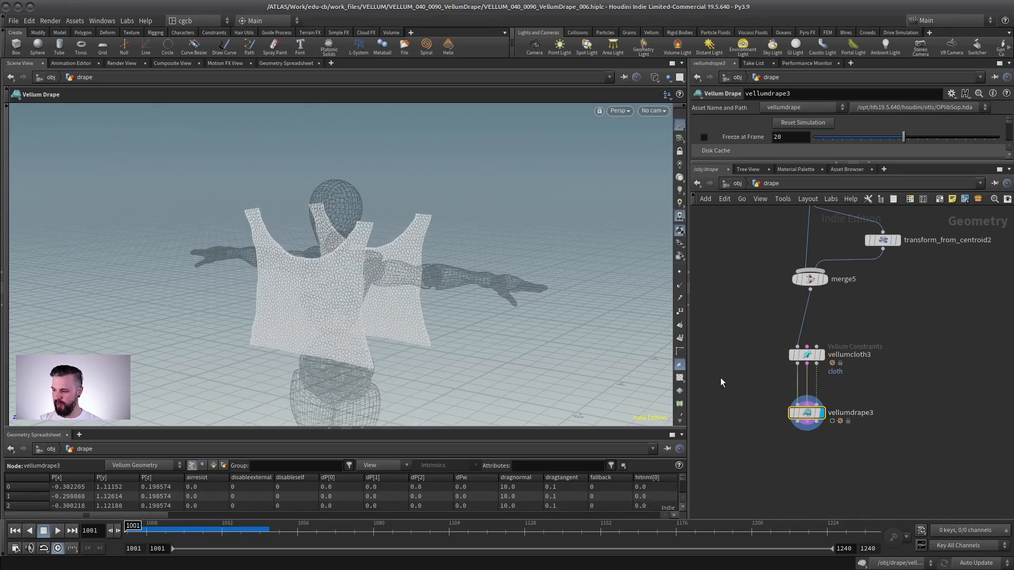
alt+drag(428, 254, 362, 301)
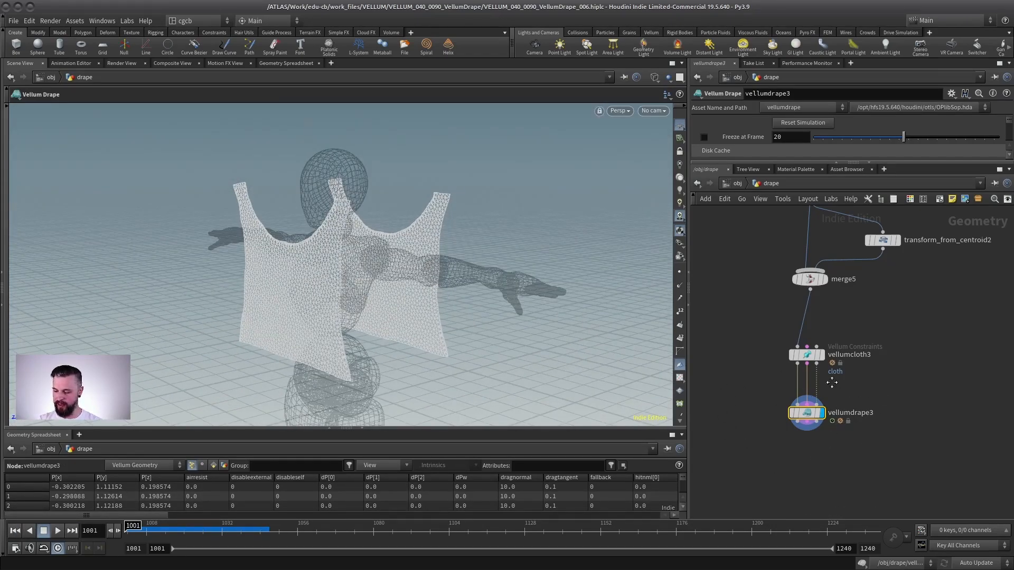
middle_drag(832, 382, 819, 373)
alt+drag(364, 223, 392, 205)
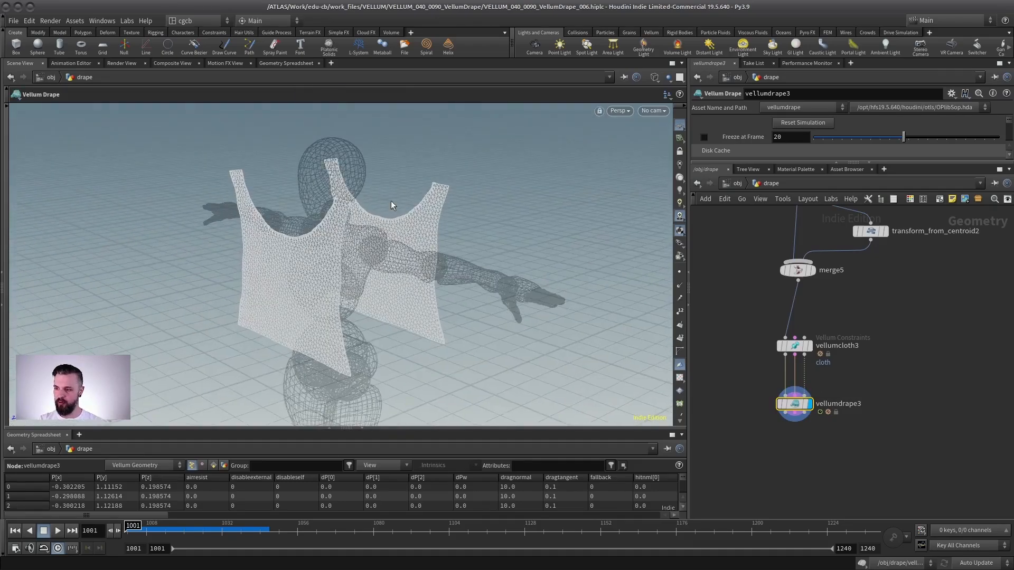
drag(759, 162, 759, 381)
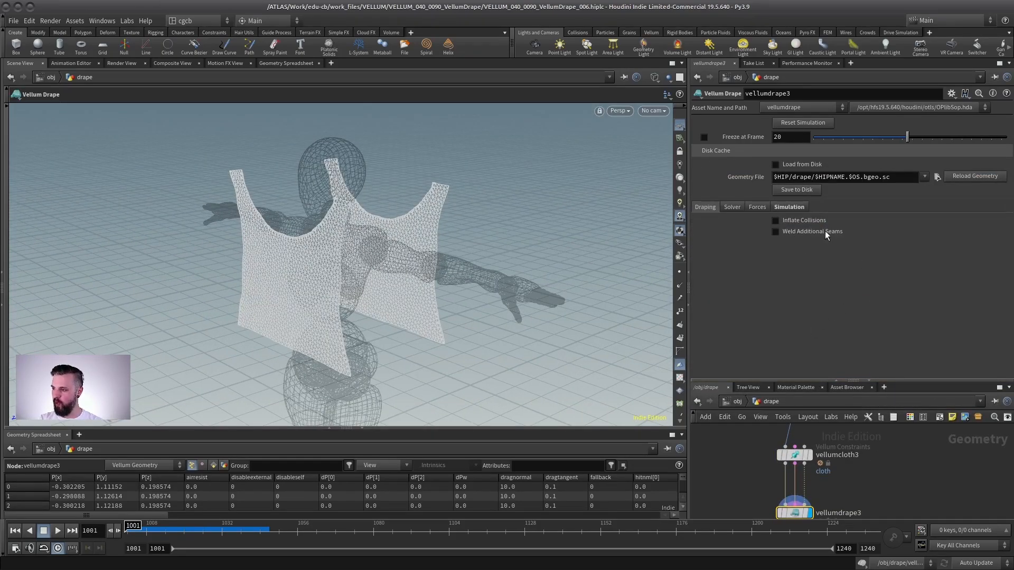
click(791, 232)
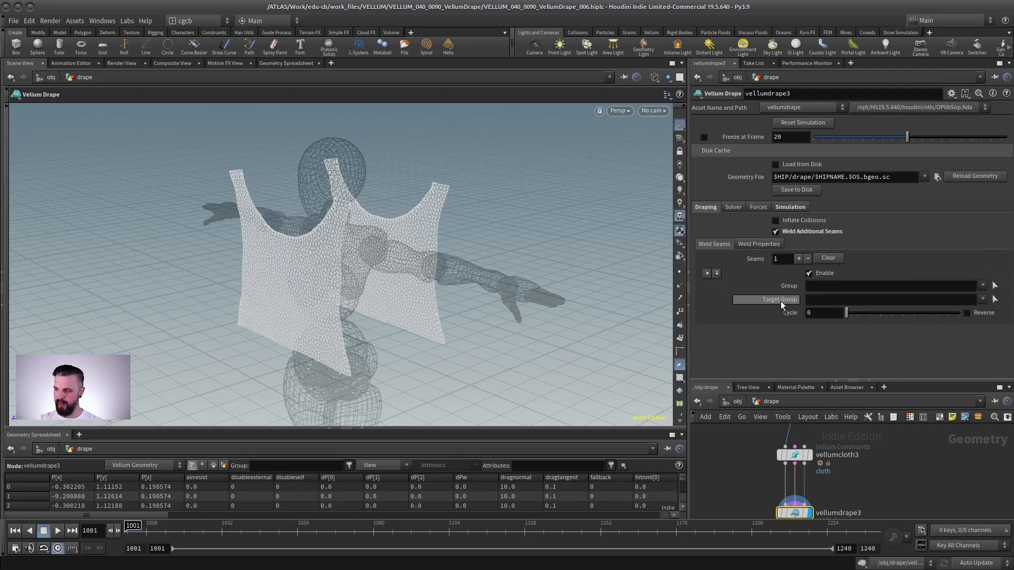
- Pick the front panel's shoulder edge points as the weld seam Group
click(995, 287)
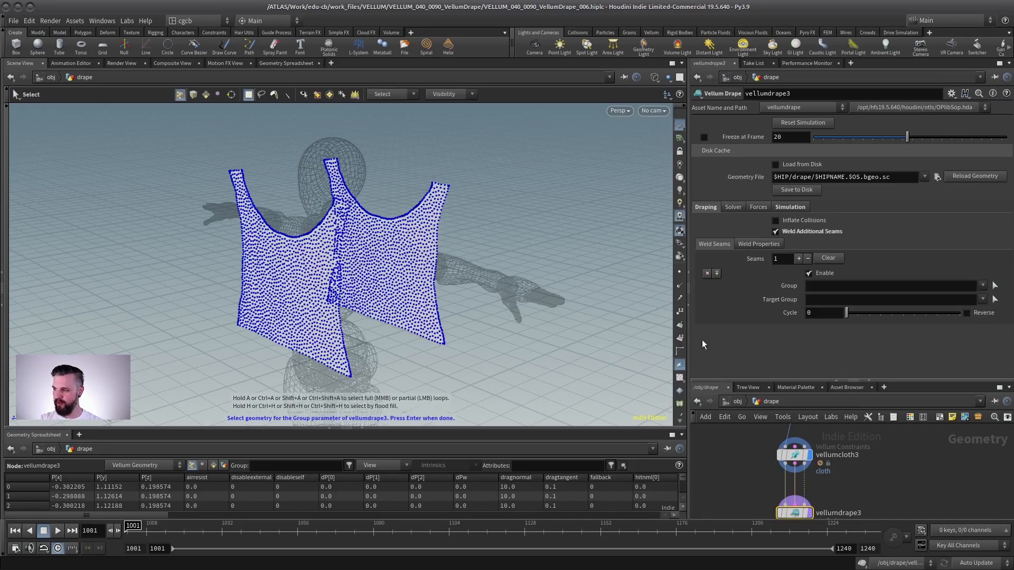
scroll(428, 159, up, 5)
alt+drag(428, 160, 515, 182)
drag(440, 177, 367, 191)
scroll(417, 206, up, 3)
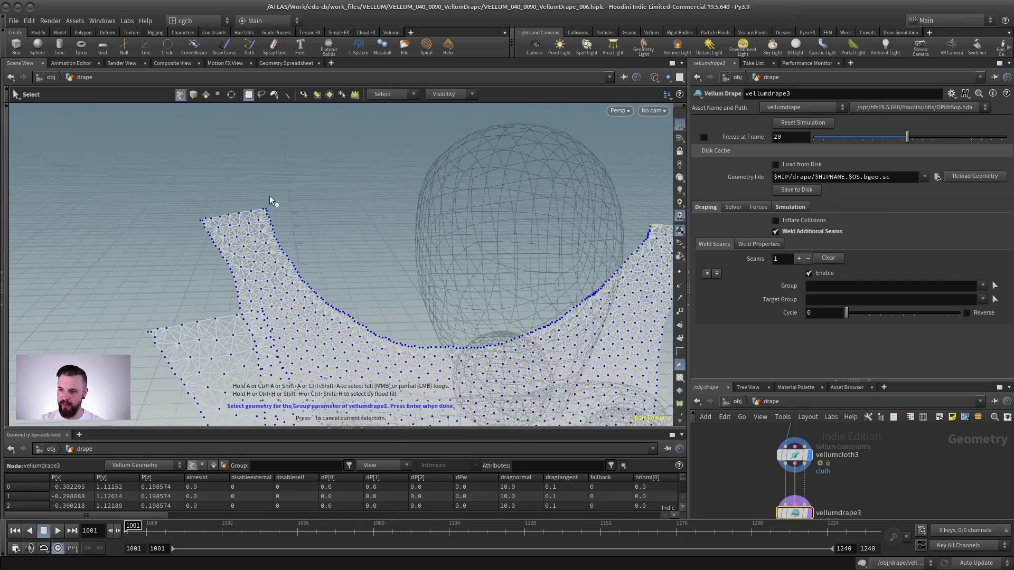
drag(268, 196, 192, 221)
alt+drag(193, 221, 375, 228)
key(Return)
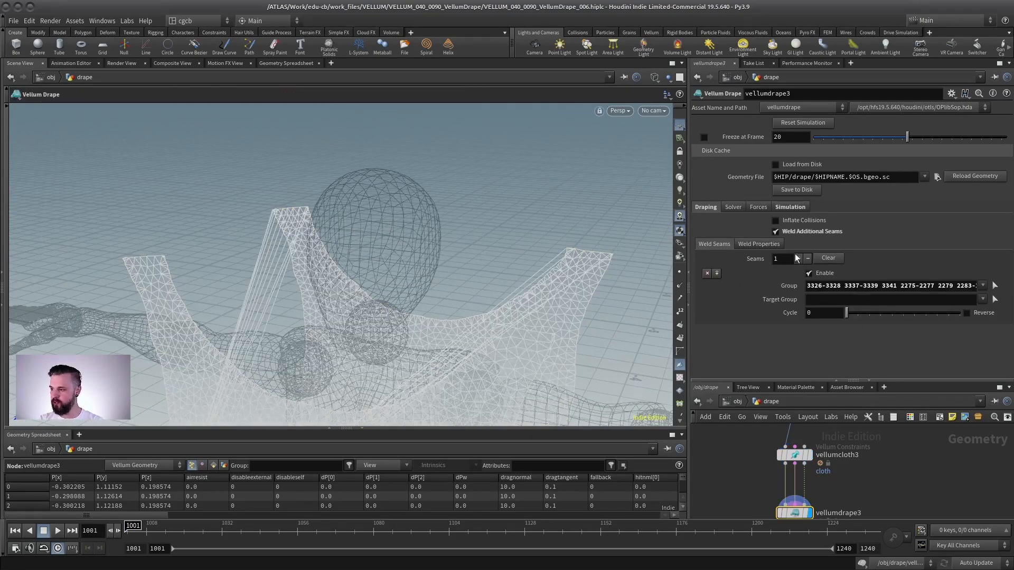
- Pick the back panel's shoulder edge points as the weld seam Target Group and orbit to inspect the welded shoulders
click(995, 300)
alt+drag(342, 275, 167, 246)
alt+drag(227, 249, 416, 274)
alt+right_drag(416, 273, 455, 231)
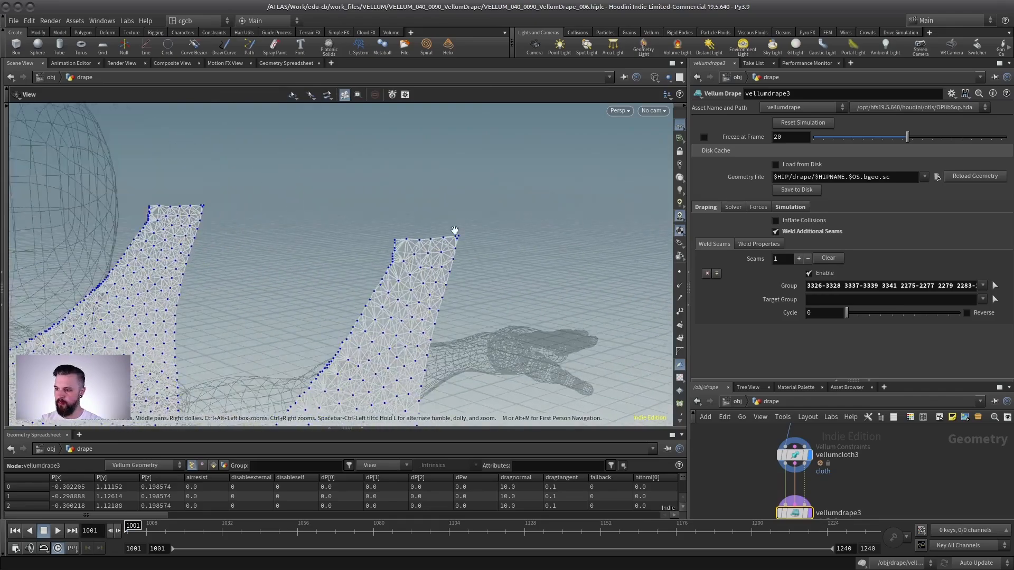
shift+drag(505, 204, 372, 240)
alt+right_drag(371, 241, 305, 236)
key(Return)
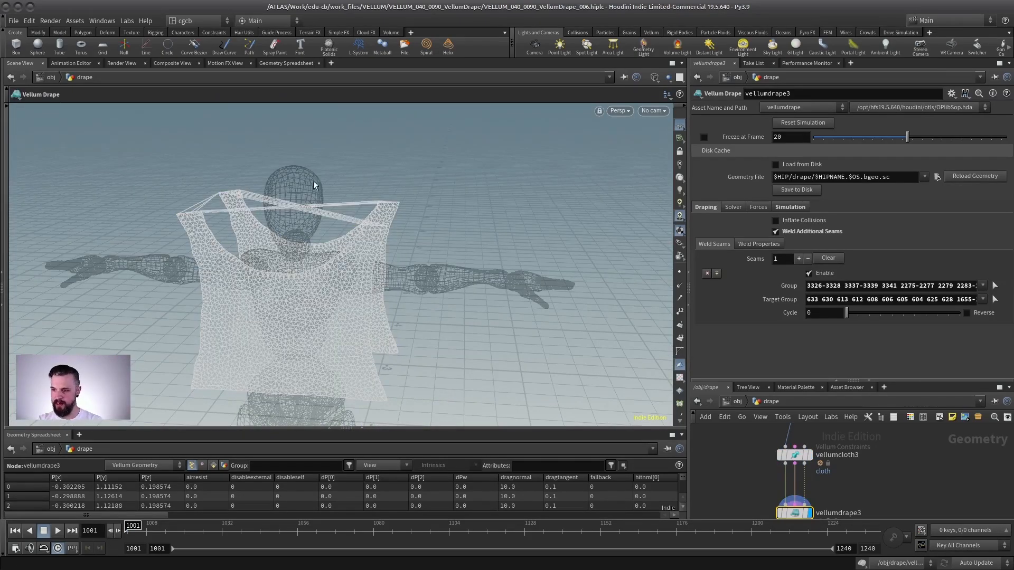
alt+drag(315, 185, 342, 168)
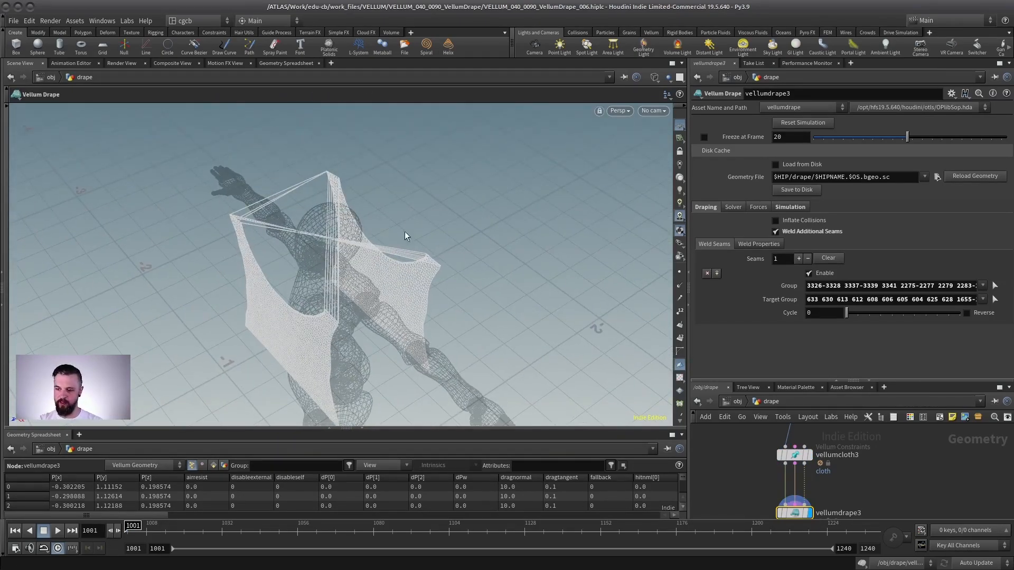
drag(856, 313, 337, 258)
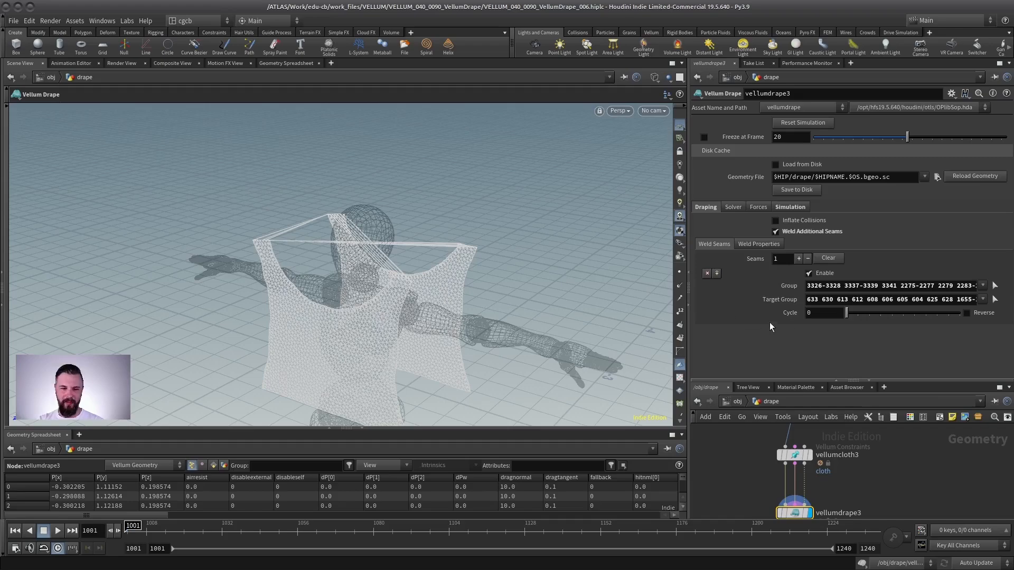
- Clear both the weld seam Group and Target Group fields
drag(874, 285, 976, 286)
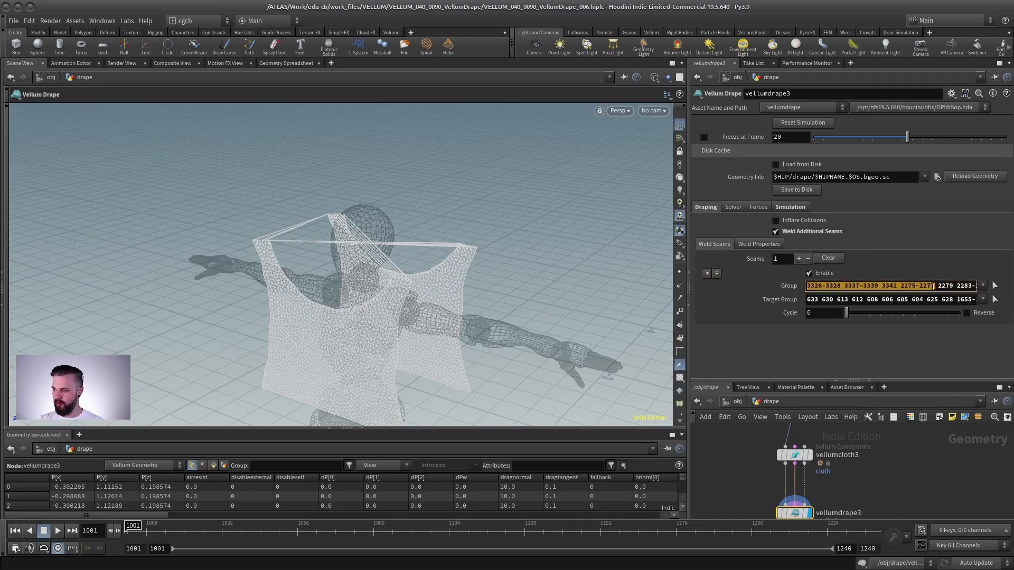
click(897, 286)
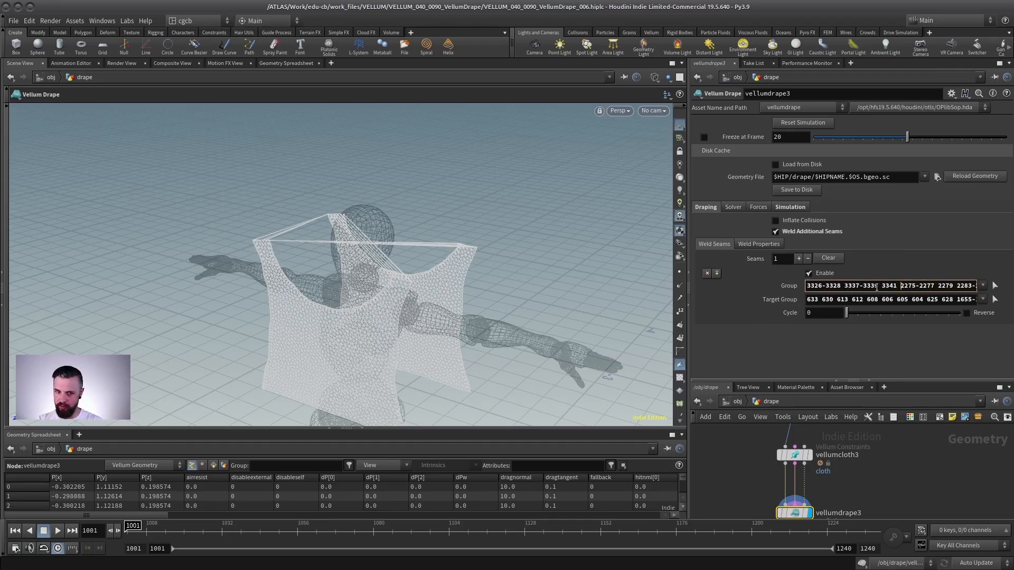
triple_click(884, 289)
key(BackSpace)
key(Tab)
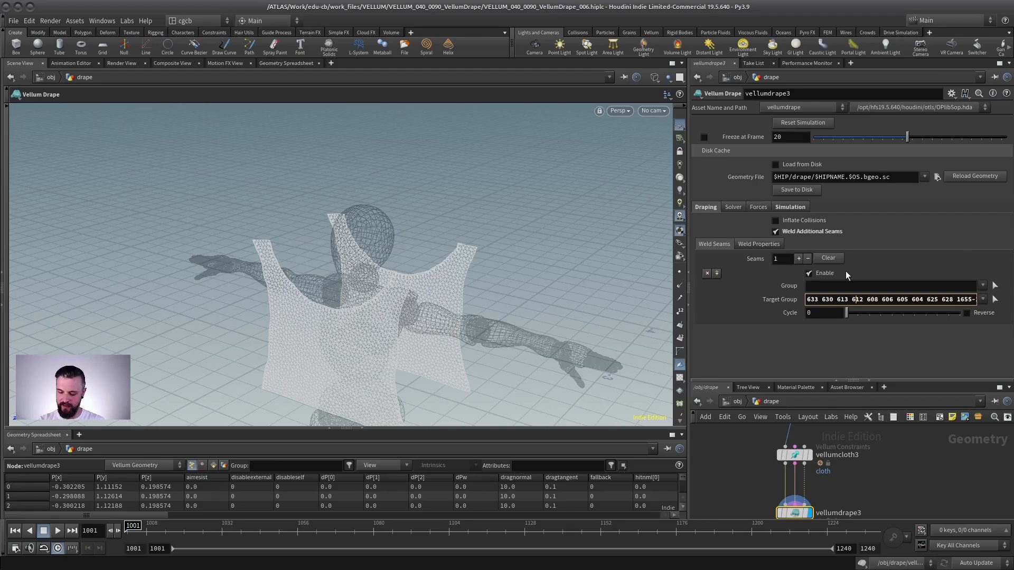
key(BackSpace)
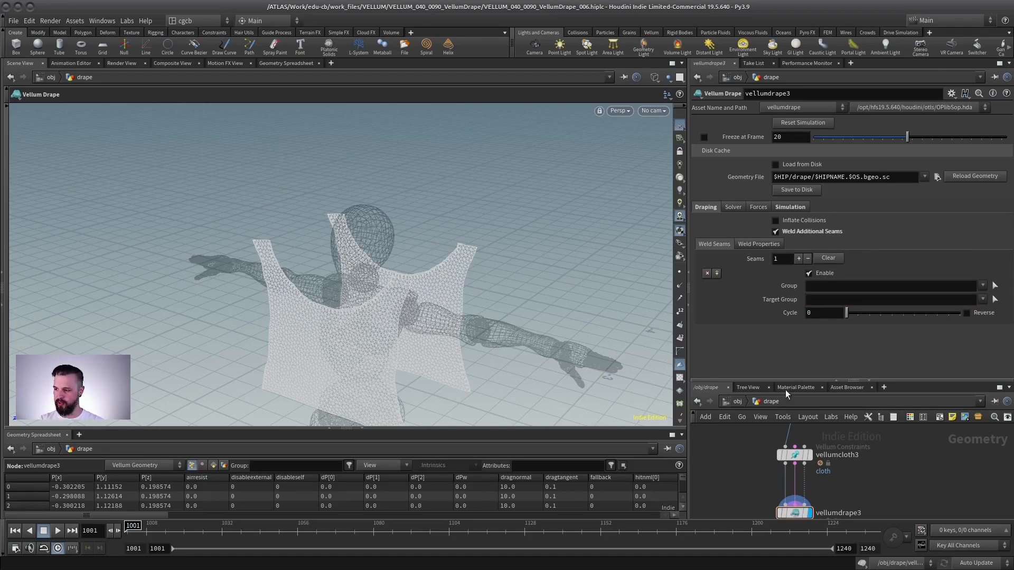
- Enable Seam Groups on the Planar Patch from Curves node
drag(770, 381, 781, 216)
middle_drag(806, 334, 787, 464)
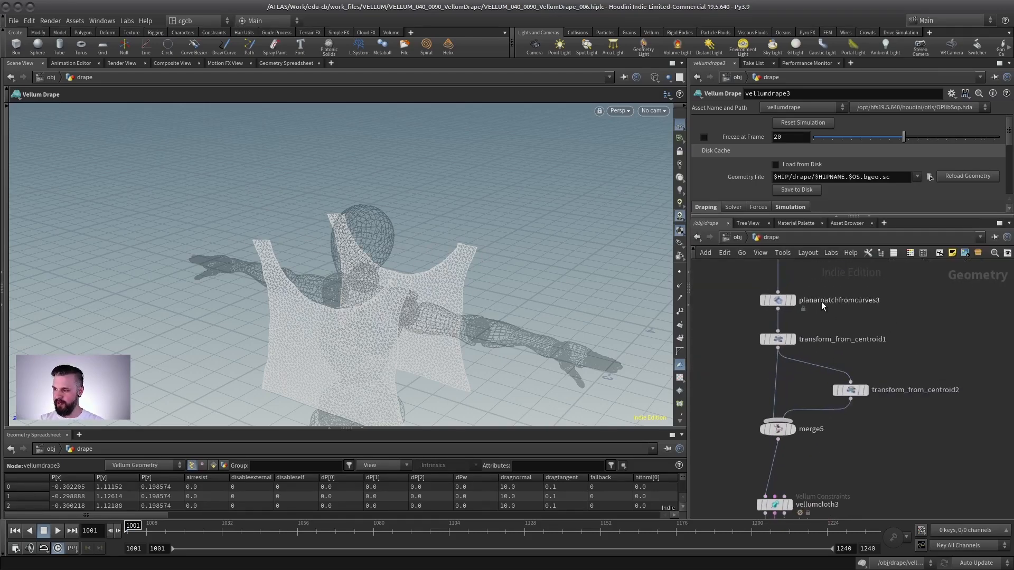
click(780, 301)
middle_drag(717, 302, 719, 351)
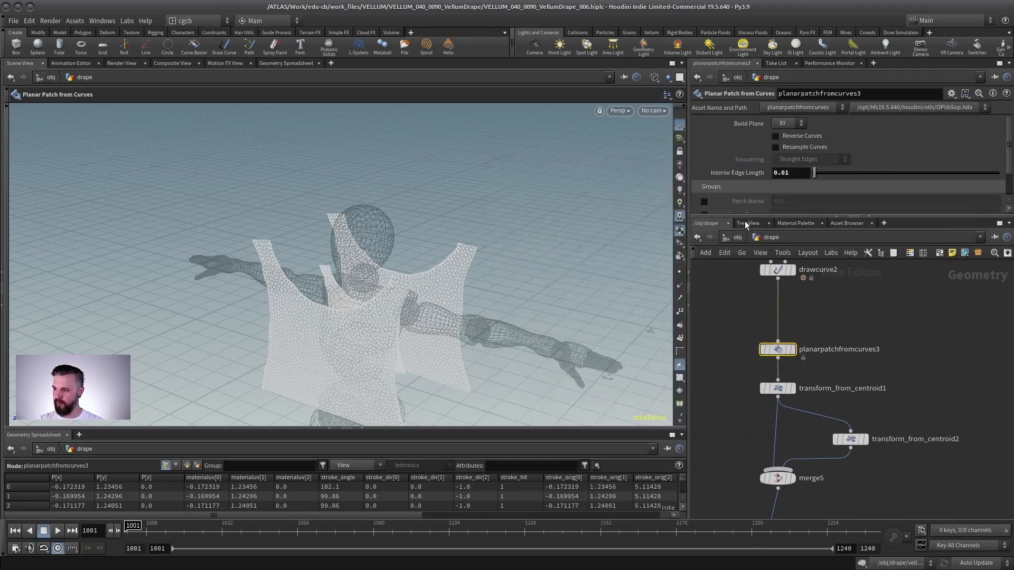
drag(744, 217, 730, 317)
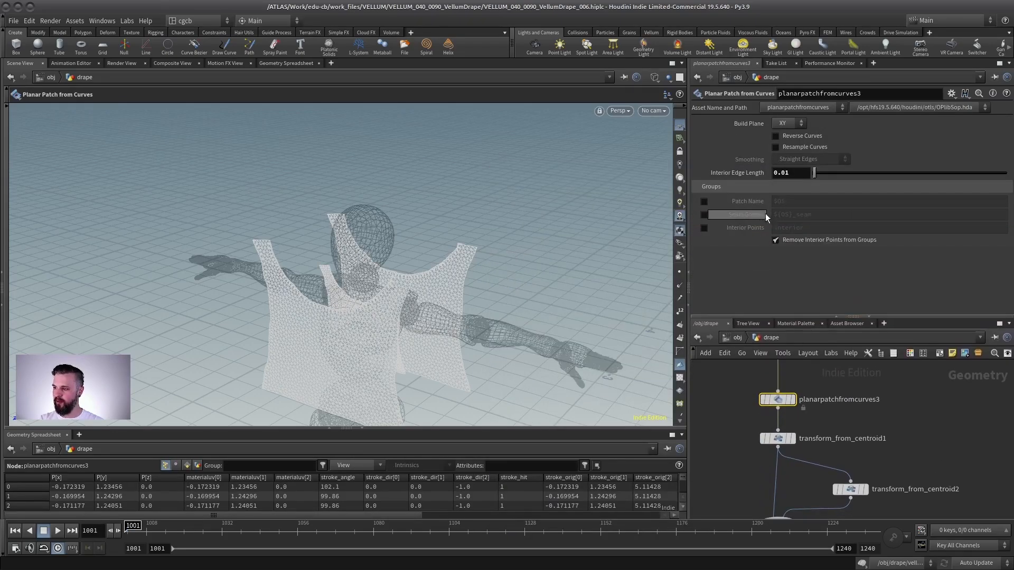
click(705, 214)
- Inspect the drawn curve and the planar patch node's seam groups in their node info
middle_drag(806, 370, 816, 433)
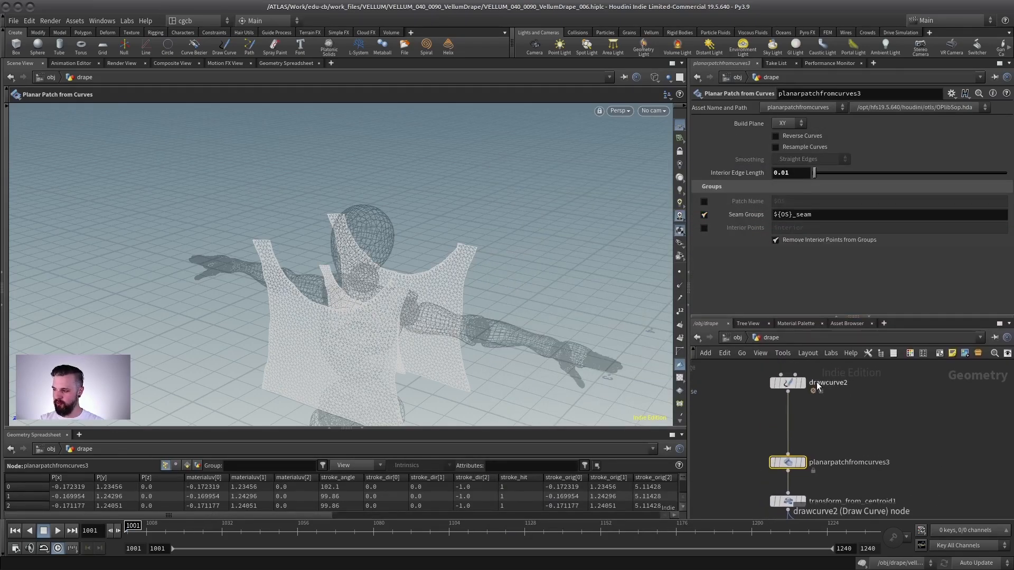
click(803, 385)
alt+right_drag(320, 303, 449, 308)
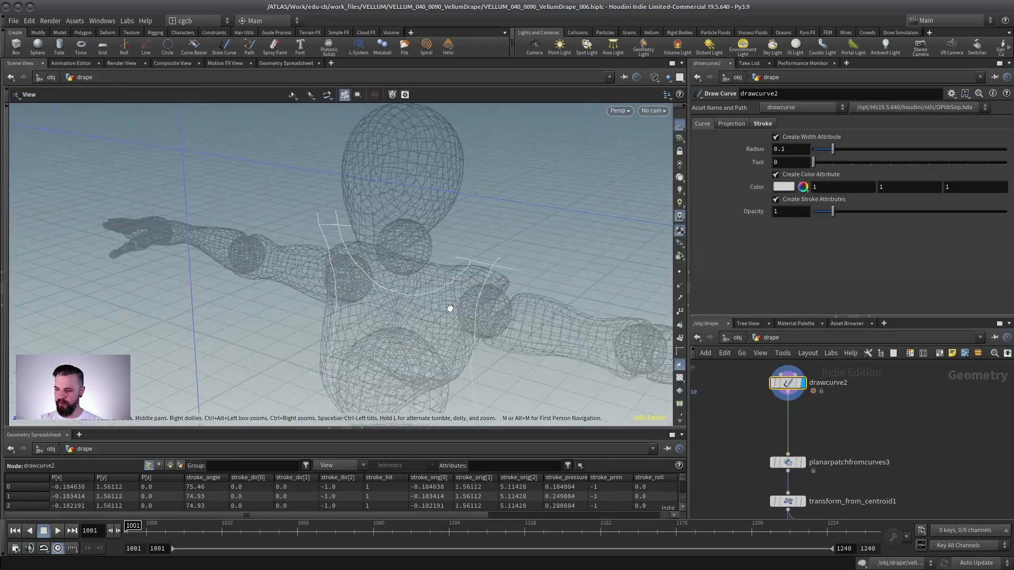
alt+drag(449, 308, 453, 203)
click(802, 462)
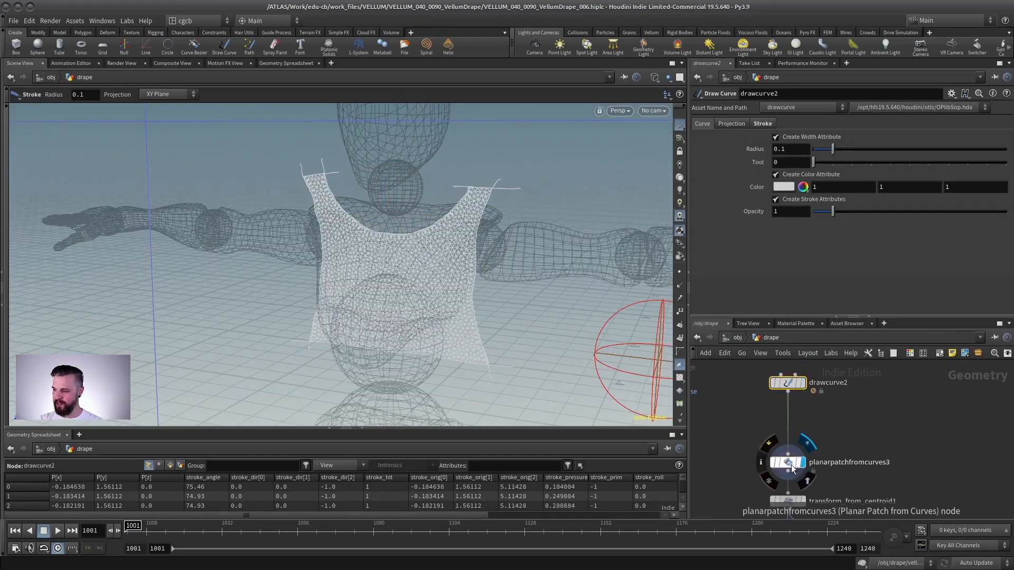
click(791, 464)
middle_drag(791, 433, 773, 394)
middle_click(762, 423)
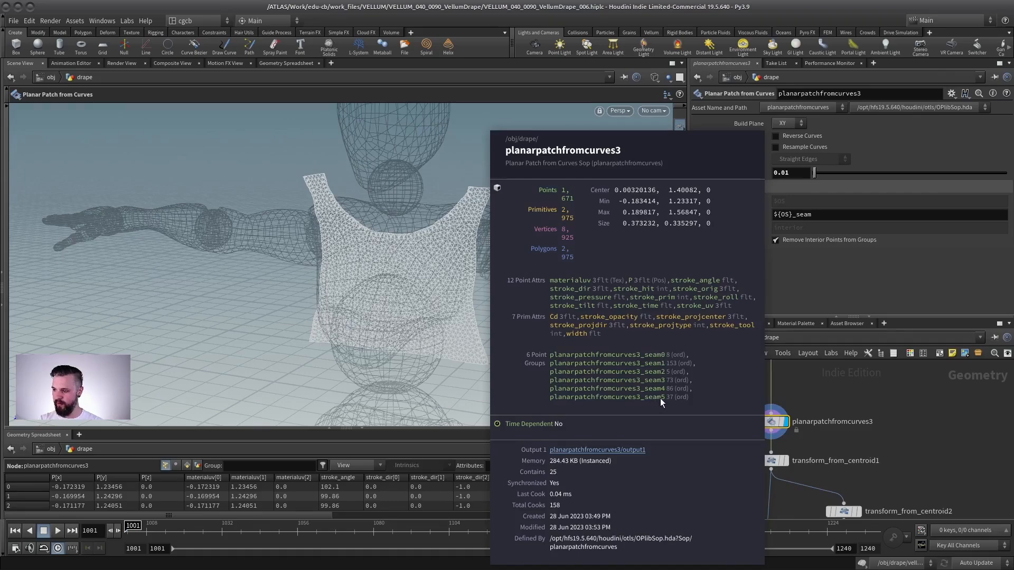
middle_drag(792, 380, 787, 444)
middle_click(759, 407)
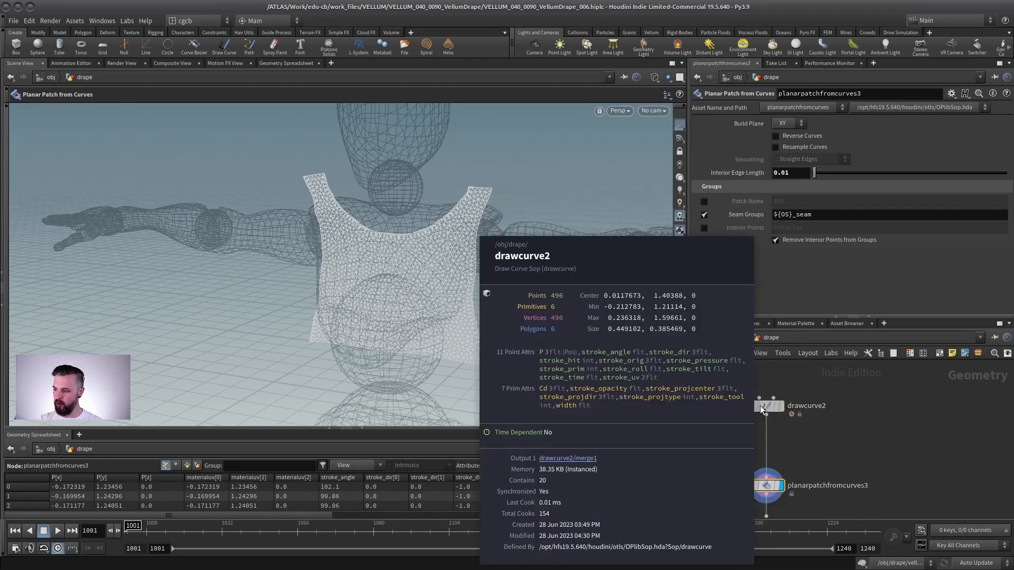
middle_click(766, 406)
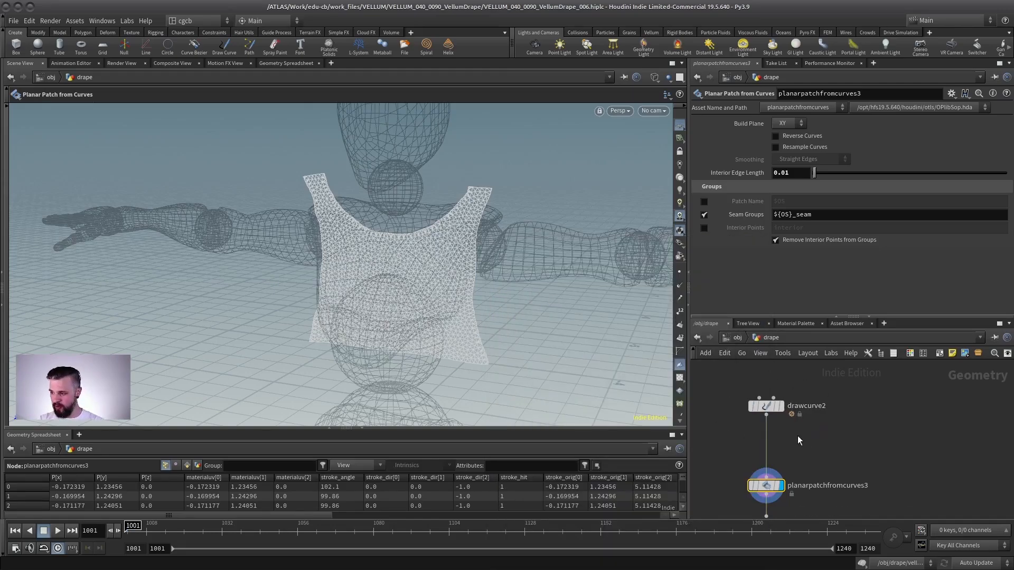
- Display the drape, cloth and first transform nodes in turn and orbit around the panels
middle_drag(809, 447, 828, 397)
scroll(830, 399, down, 3)
drag(799, 316, 808, 230)
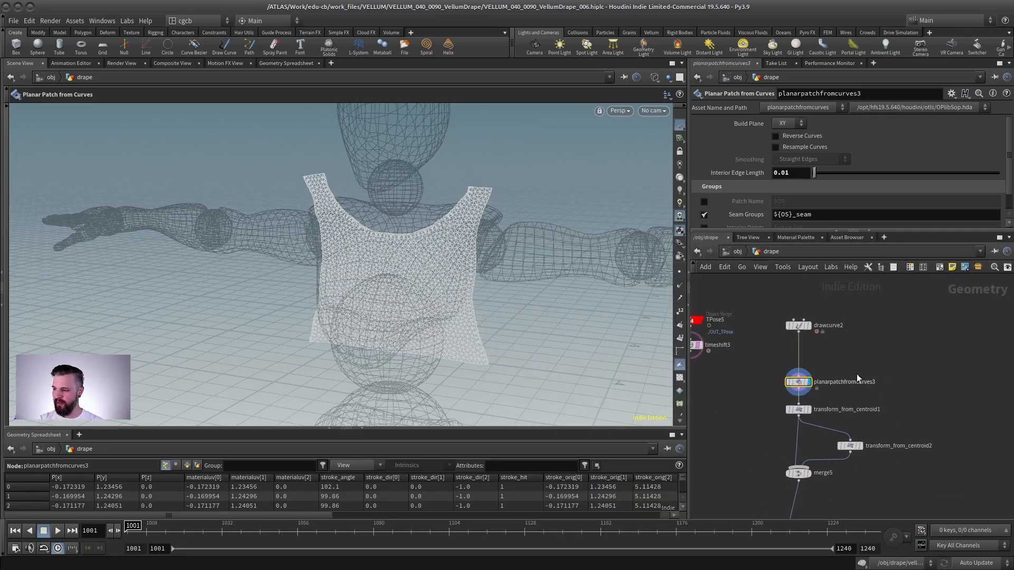
middle_drag(852, 510, 870, 371)
scroll(847, 401, up, 3)
click(814, 454)
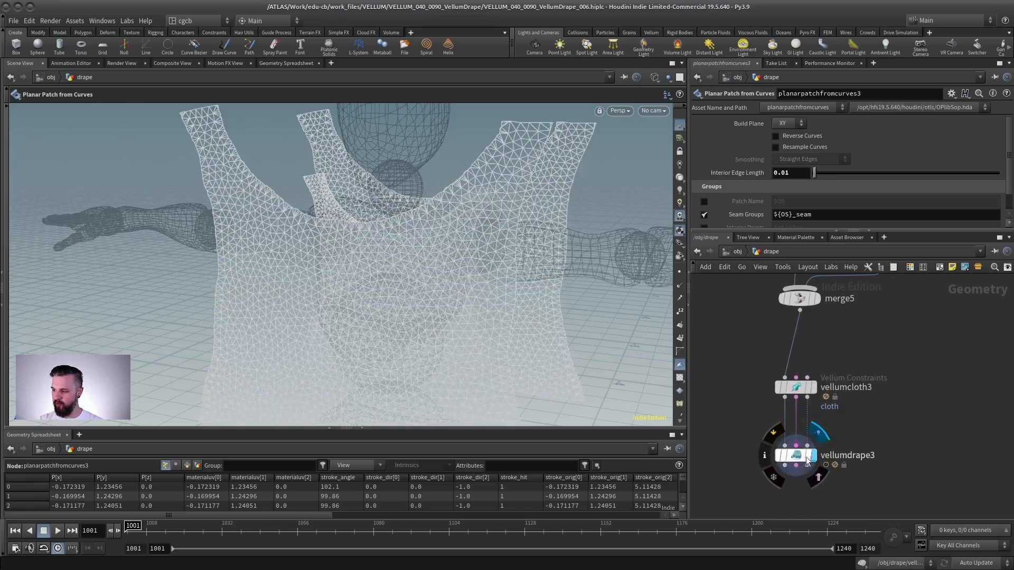
click(796, 387)
middle_drag(762, 338, 790, 468)
scroll(789, 468, down, 3)
click(828, 368)
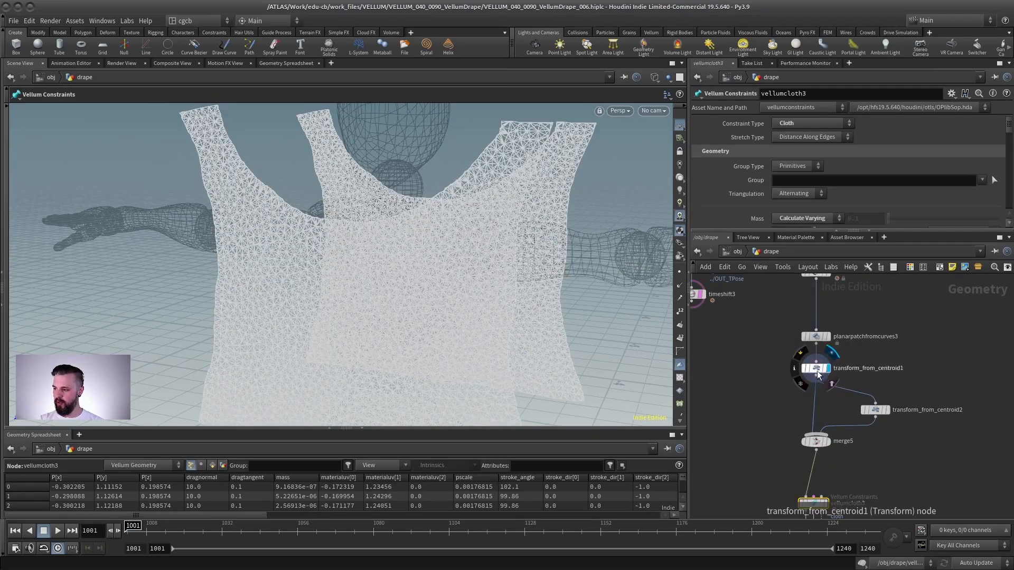
alt+right_drag(457, 300, 312, 280)
alt+drag(312, 280, 293, 334)
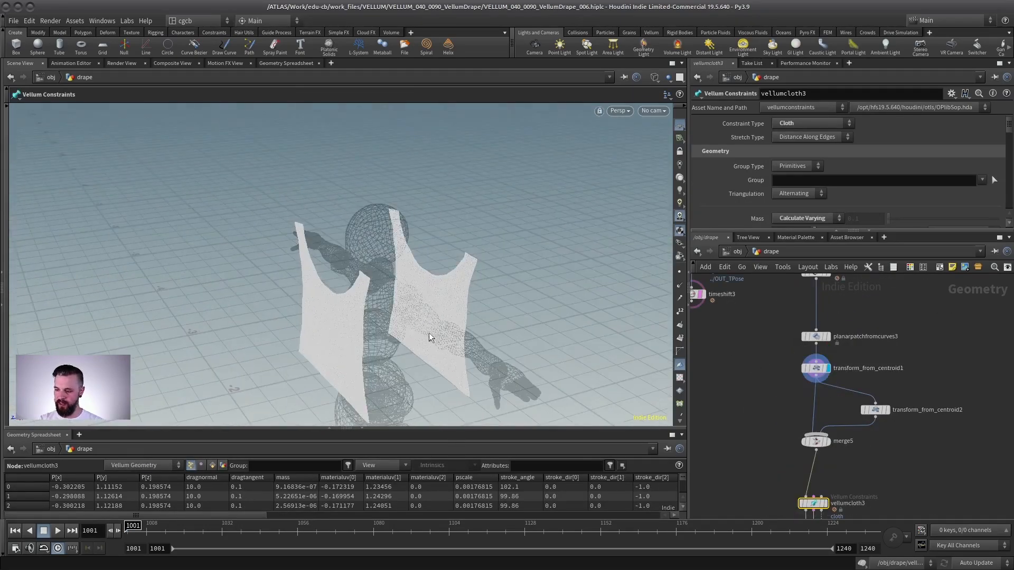
alt+right_drag(435, 296, 449, 270)
click(816, 369)
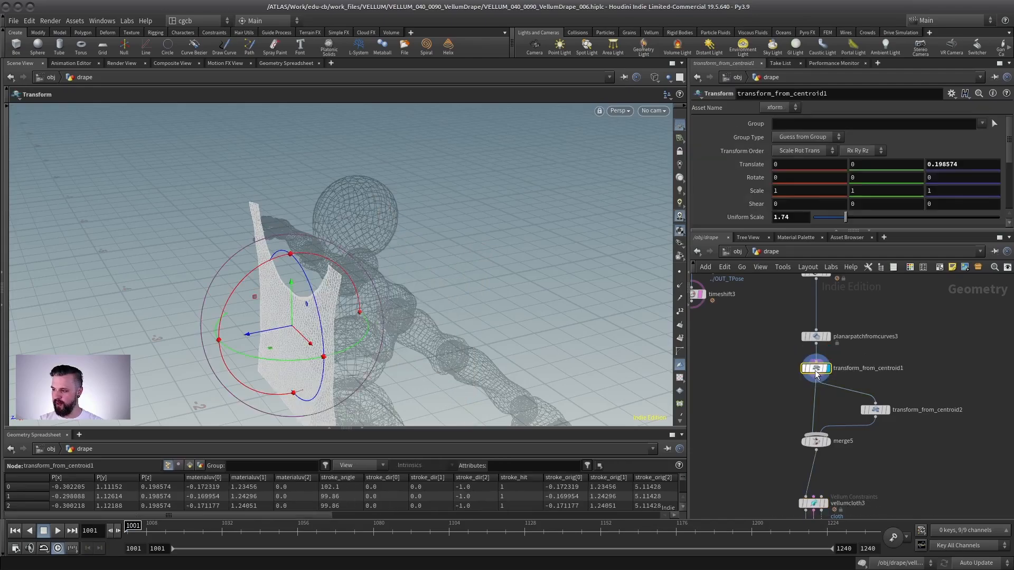
scroll(890, 335, up, 2)
middle_drag(865, 324, 881, 414)
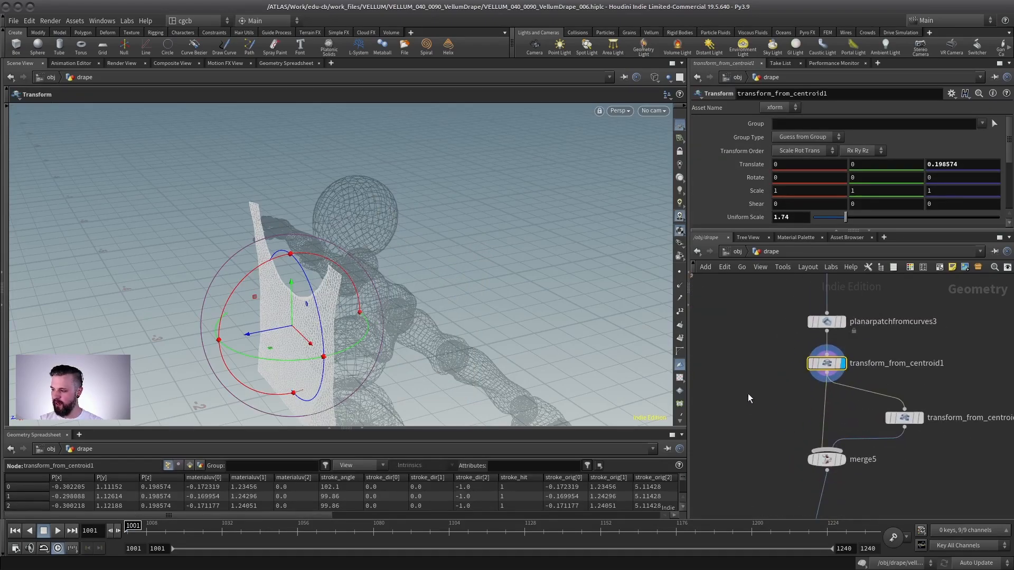
- Add a Color node branching off transform_from_centroid1 and display it
key(Tab)
text(colo)
key(Return)
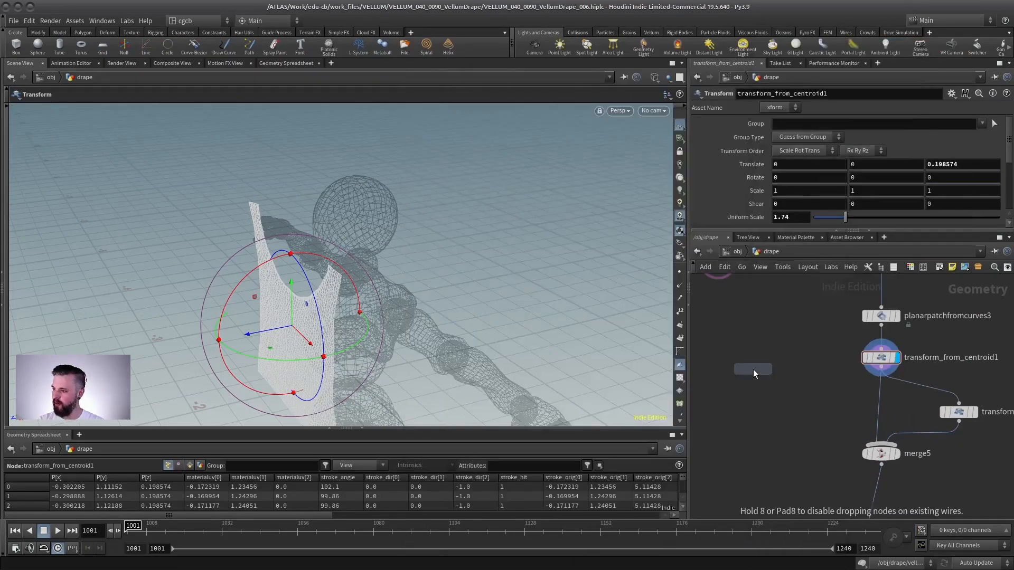
click(807, 393)
click(881, 368)
click(807, 385)
click(823, 393)
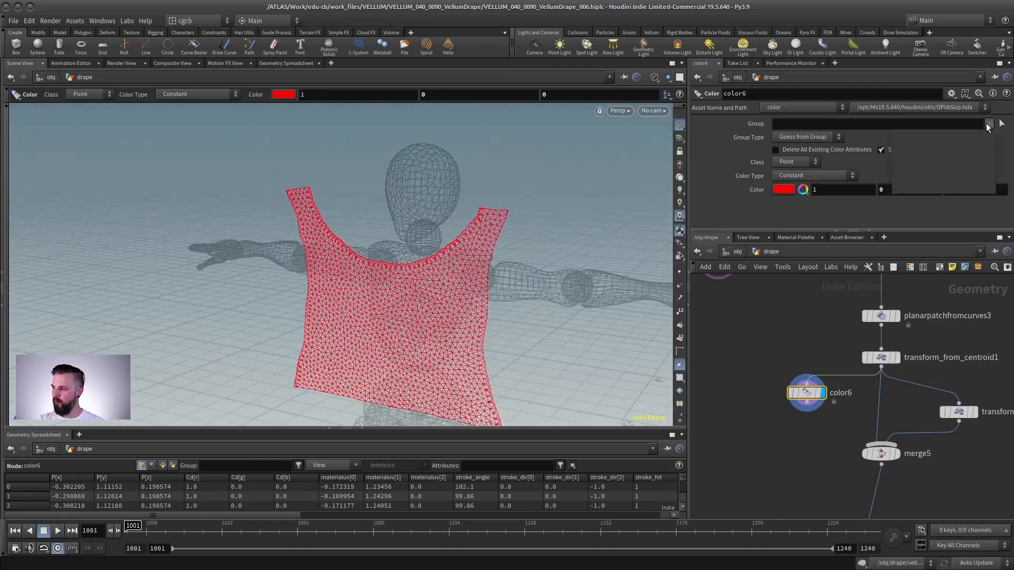
- Color the seam0, seam1 and seam2 groups of planarpatchfromcurves3 red
click(989, 123)
click(974, 133)
drag(434, 236, 467, 237)
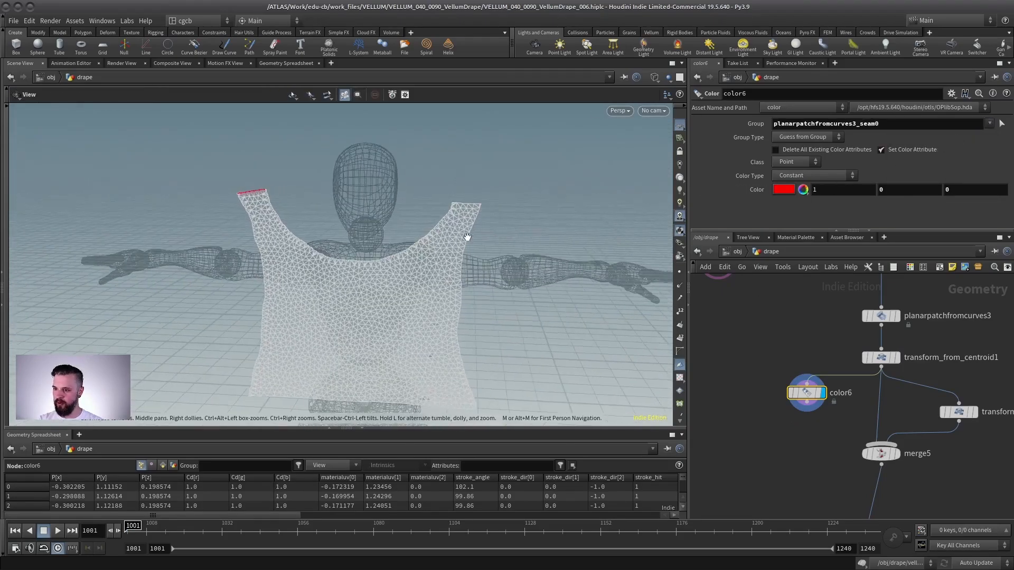
key(Return)
click(989, 123)
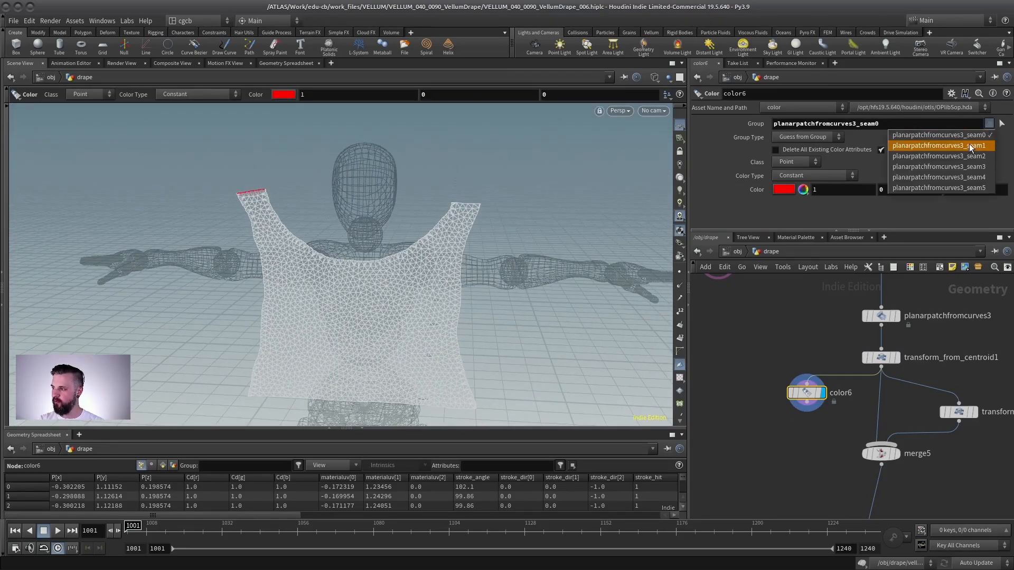
click(966, 143)
click(989, 124)
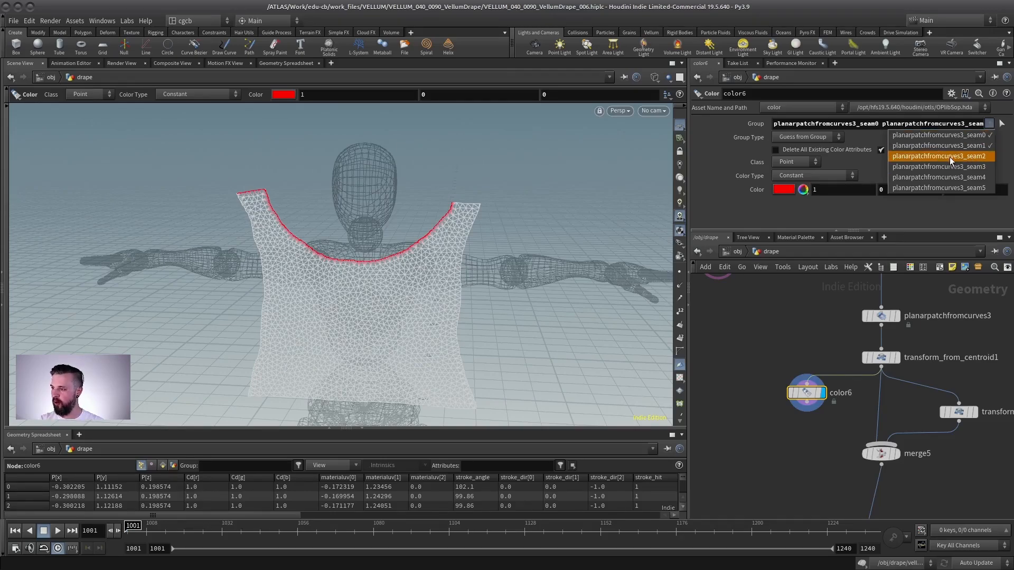
click(949, 157)
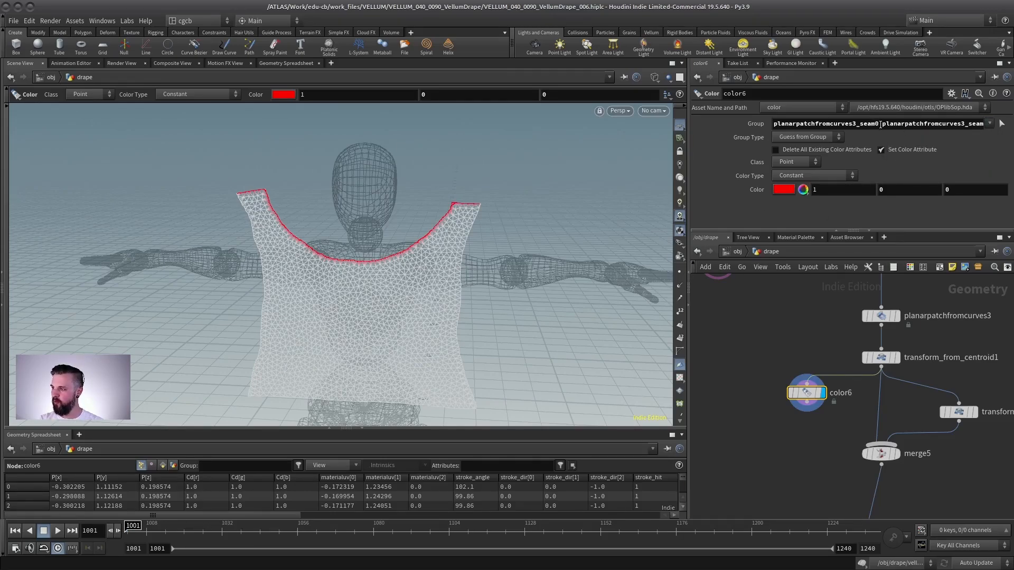
- Rename the Planar Patch from Curves node to planar
click(881, 125)
click(821, 308)
middle_drag(821, 308, 798, 337)
click(916, 346)
drag(971, 347, 809, 328)
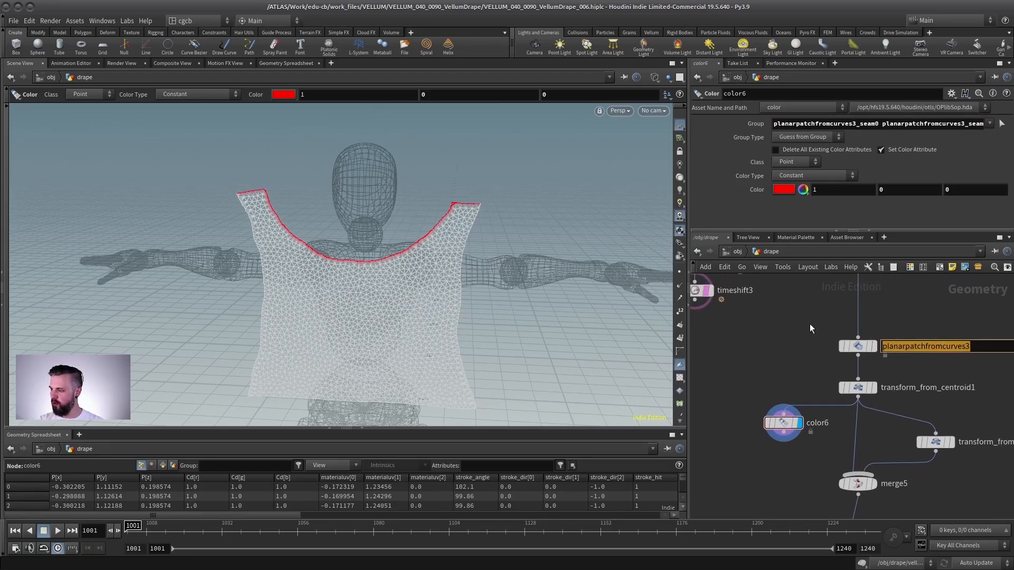
text(planar)
key(Return)
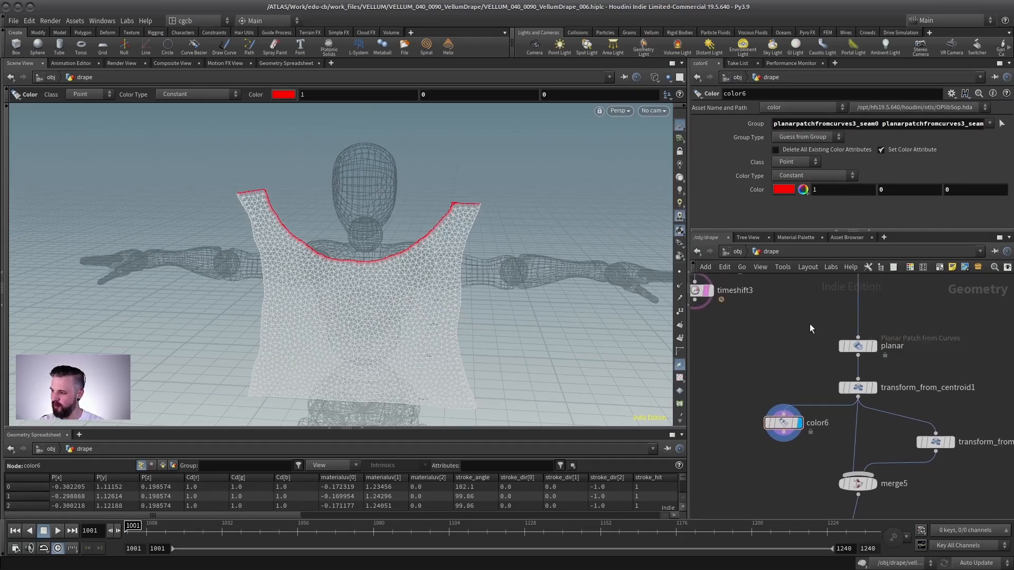
- Set the Color node's group to planar_seam0 and planar_seam2
triple_click(814, 123)
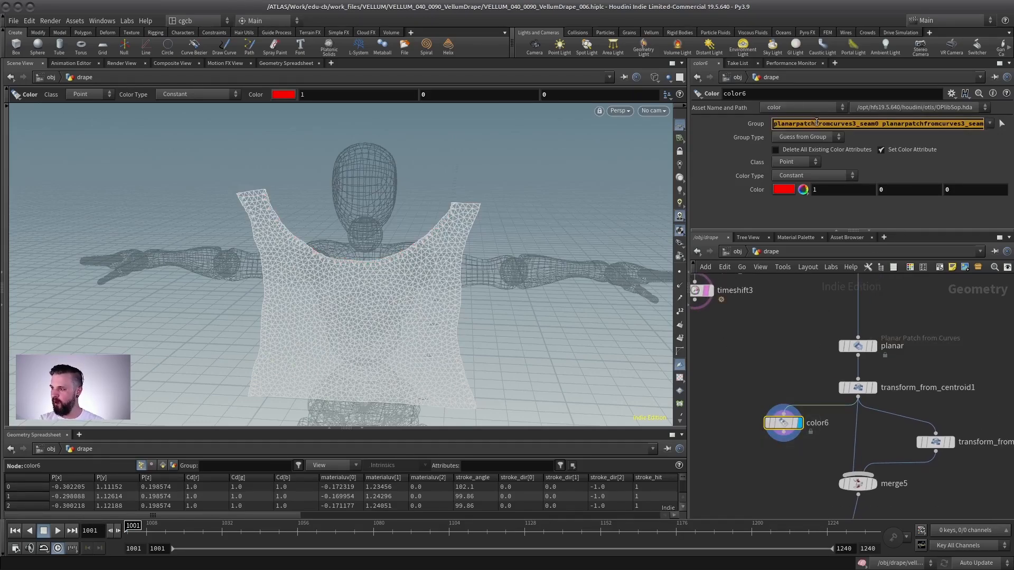
key(BackSpace)
click(1002, 123)
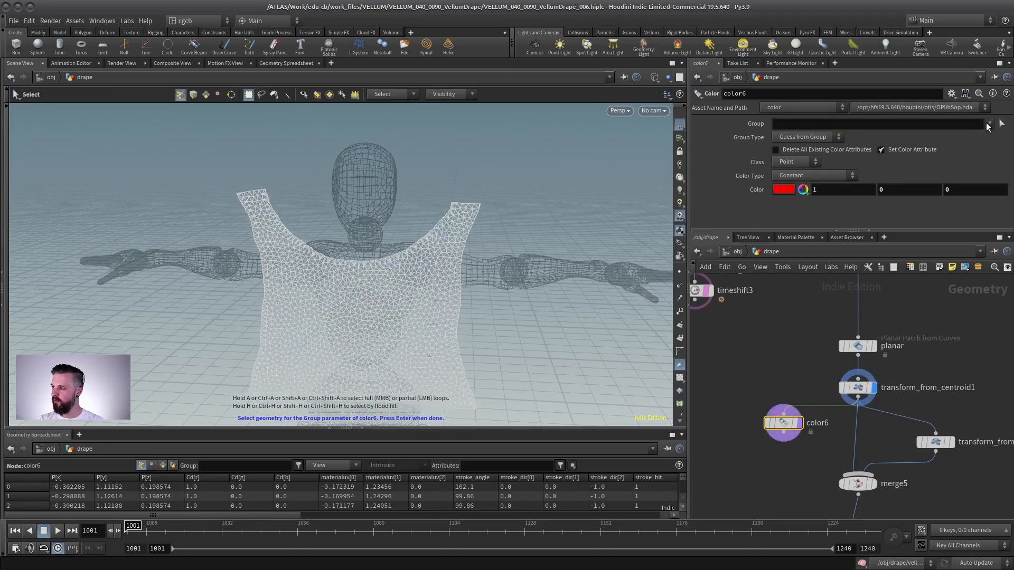
click(989, 123)
click(977, 136)
click(989, 123)
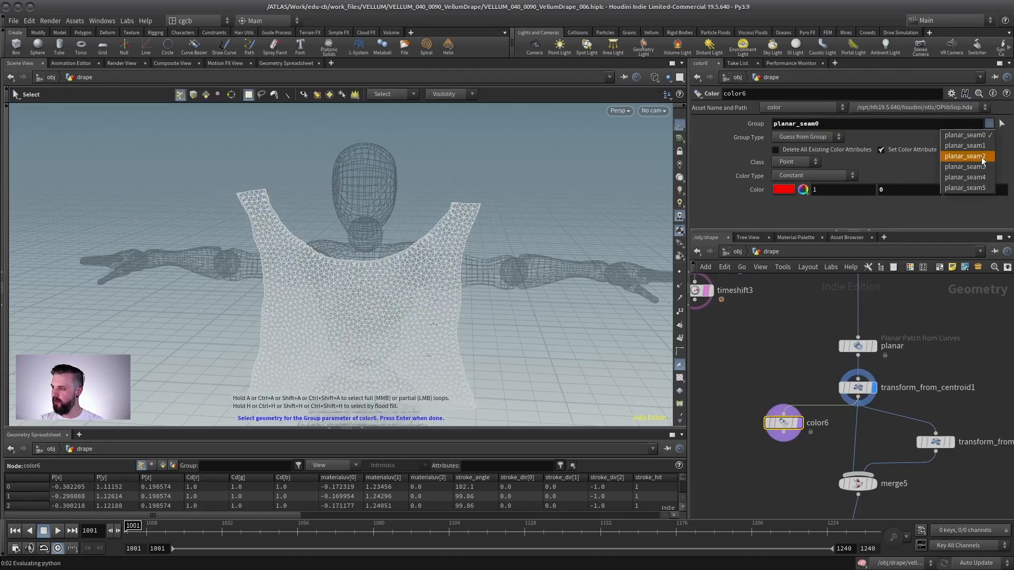
click(977, 156)
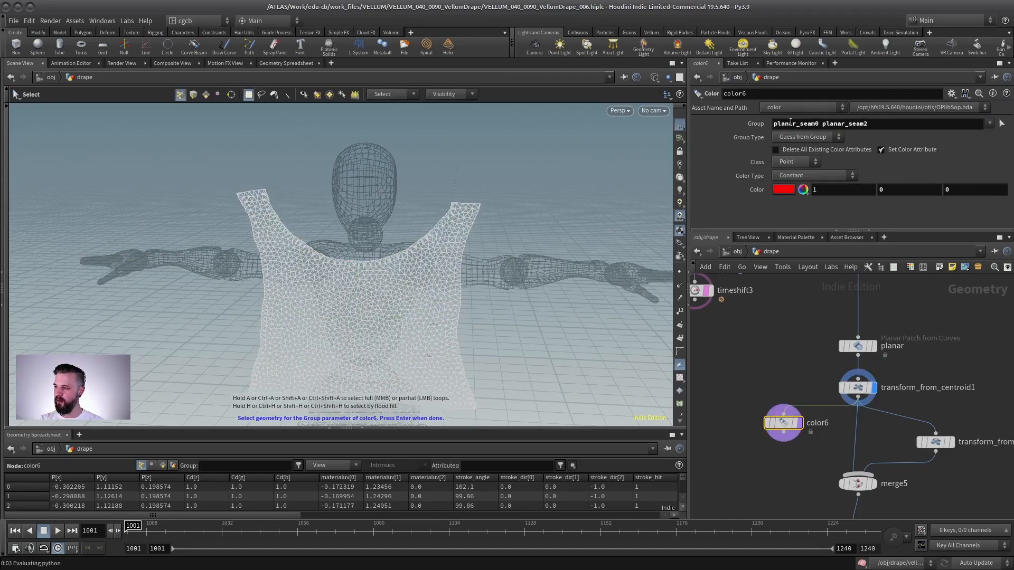
key(Return)
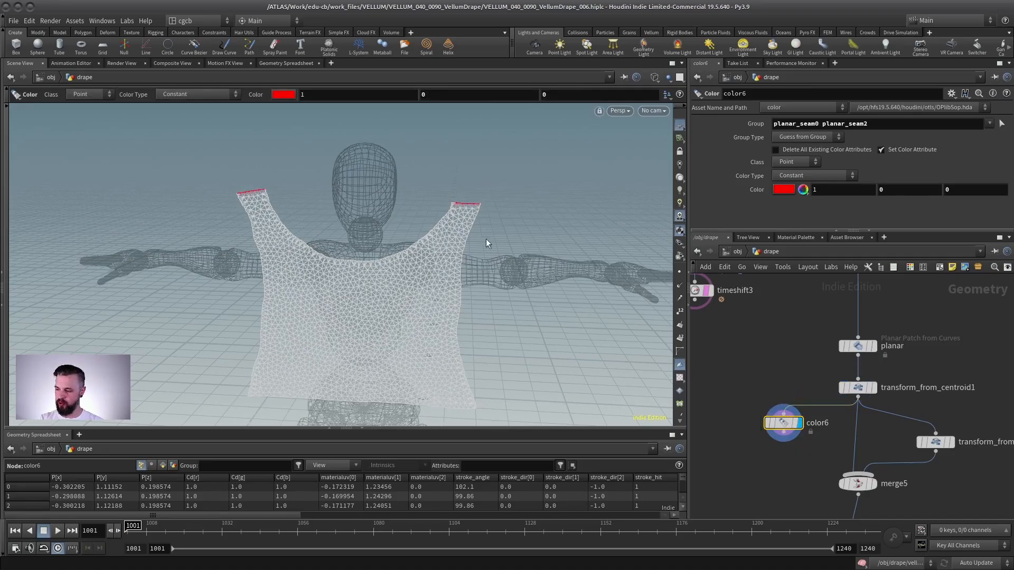
- Display each transform node to compare the front and back panels
middle_drag(879, 365, 817, 306)
click(811, 329)
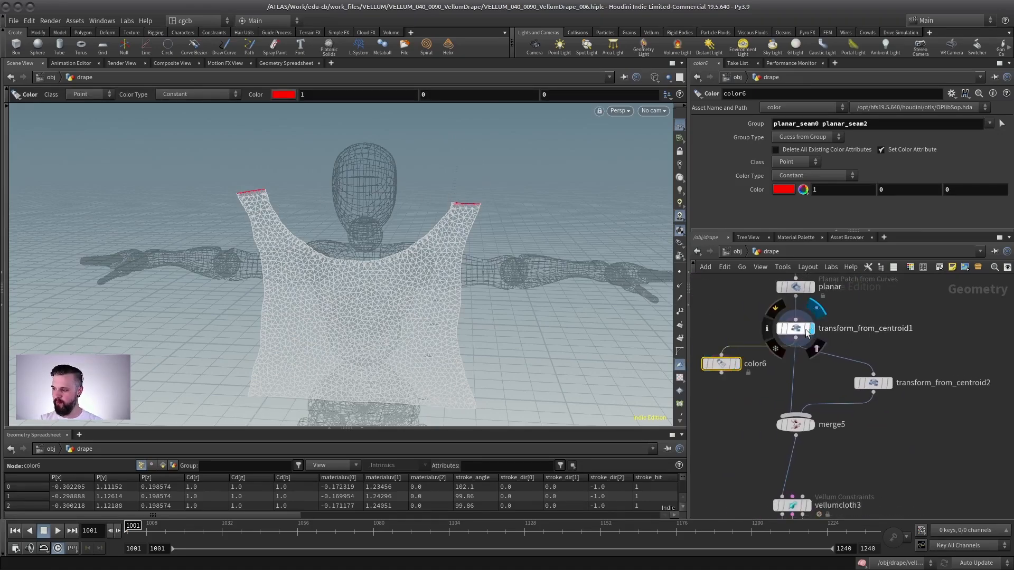
click(801, 328)
alt+drag(475, 290, 278, 277)
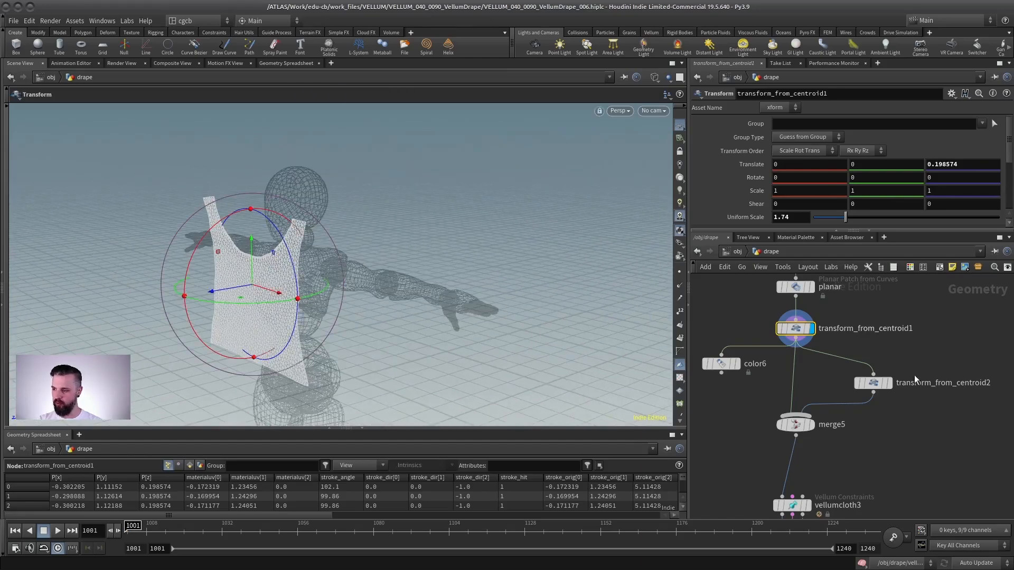
click(871, 383)
click(889, 383)
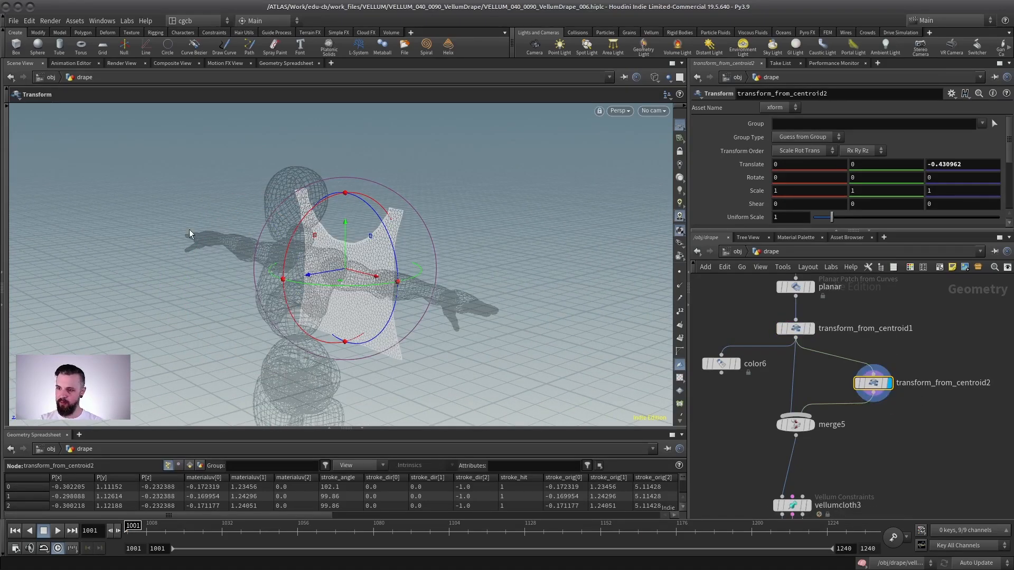
key(Escape)
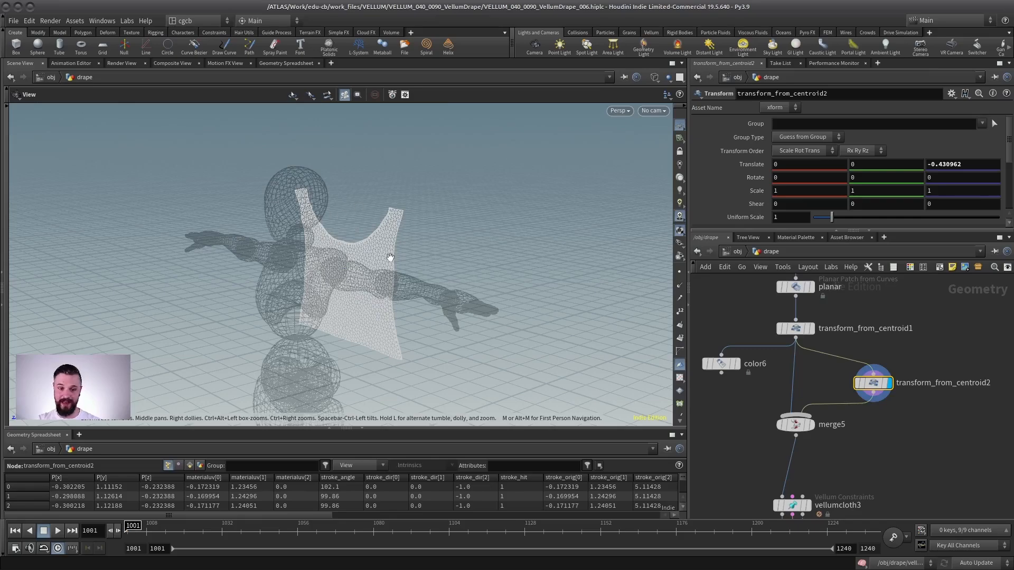
- Insert a Group Rename node between transform_from_centroid2 and merge5
drag(873, 383, 881, 349)
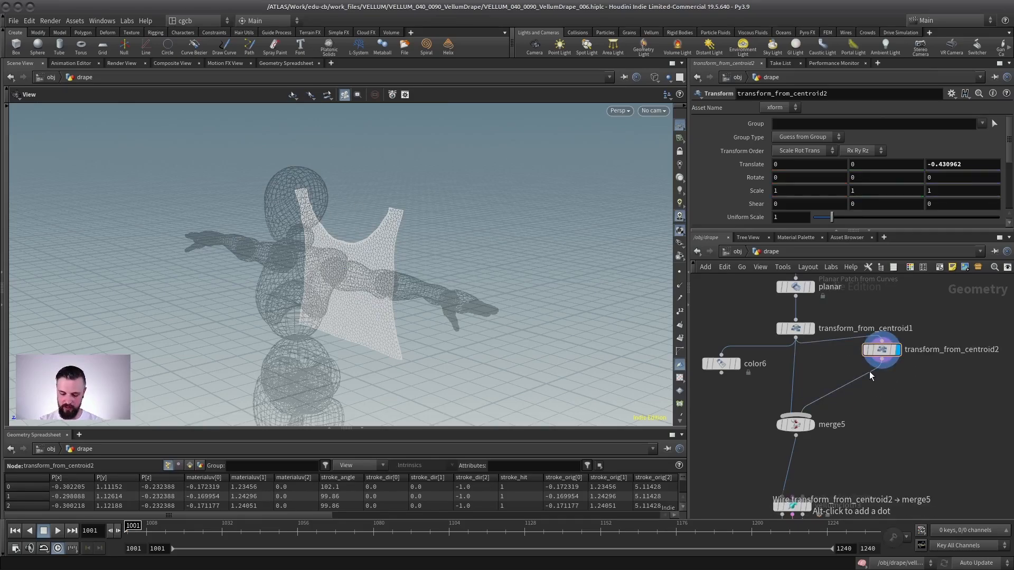
key(Tab)
text(group ren)
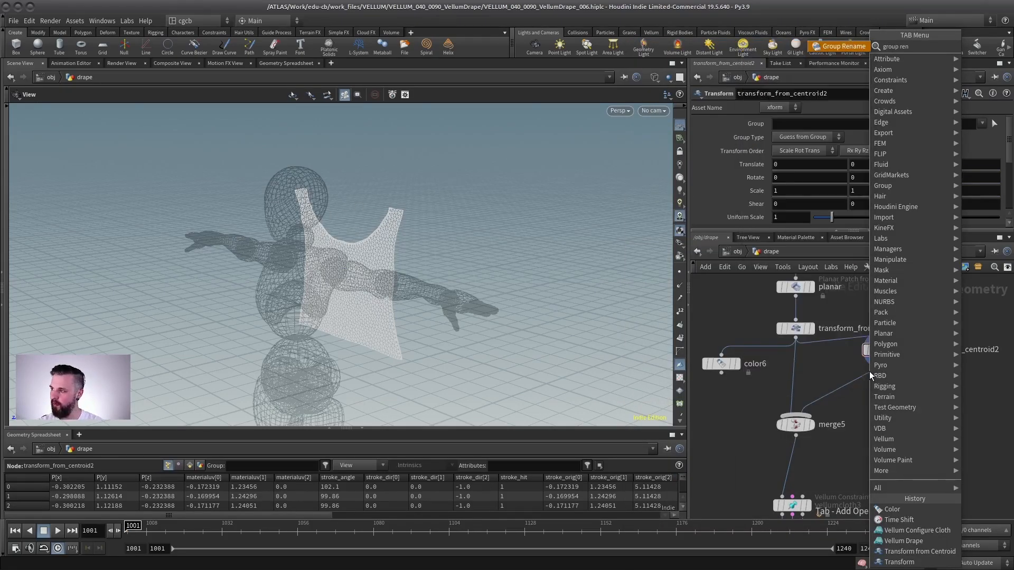
key(Return)
click(874, 395)
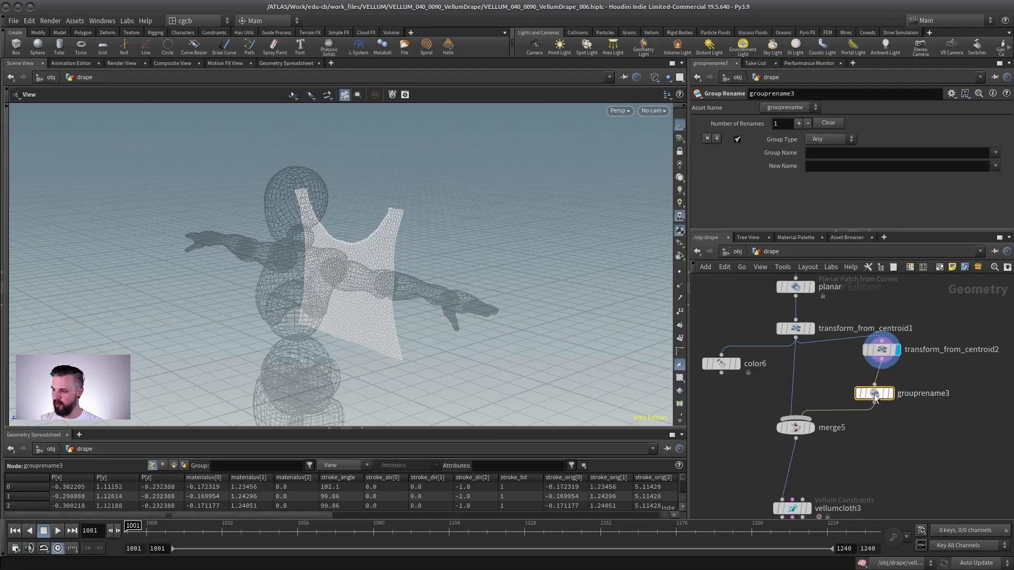
- Set the Group Rename node to rename every group (*) to *_back
drag(874, 395, 881, 394)
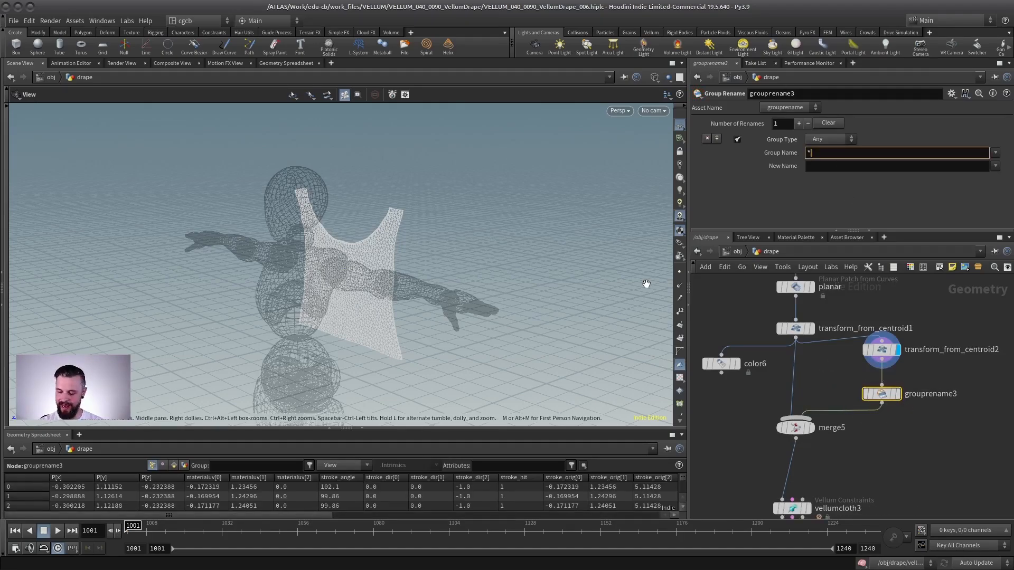
key(Tab)
text(*)
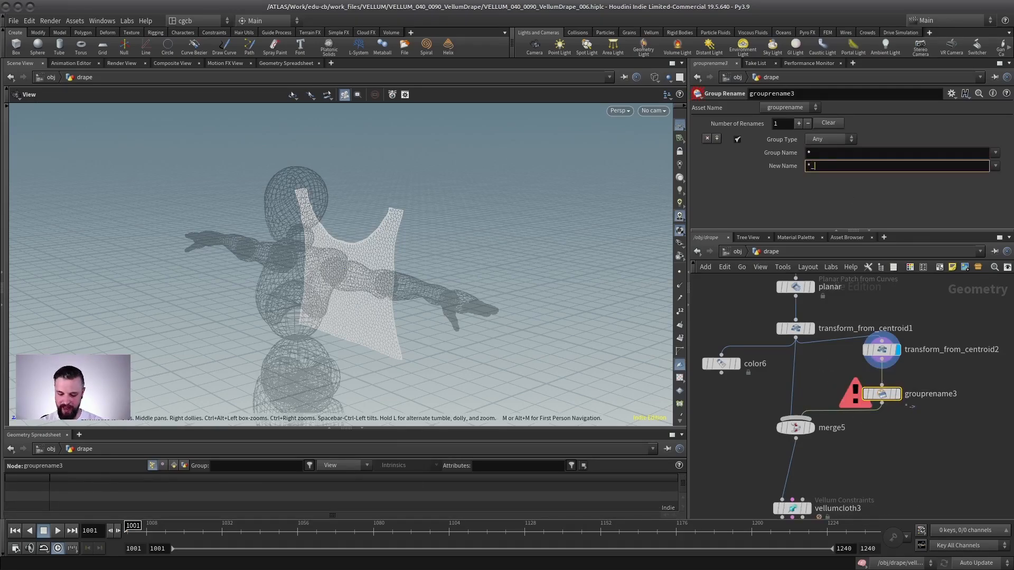
text(_back)
key(Return)
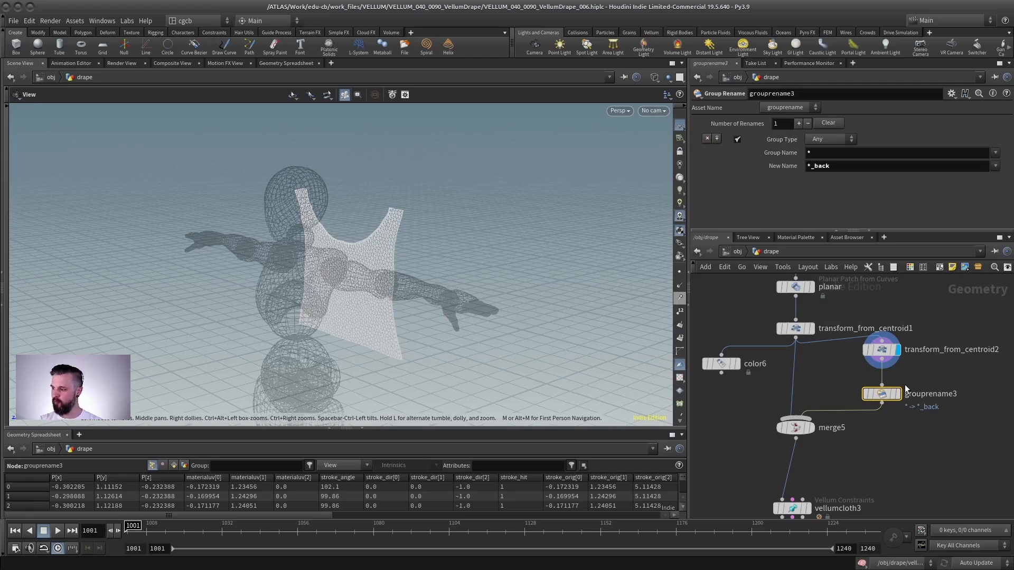
- Inspect the Group Rename node's info to check the renamed seam groups
middle_click(887, 396)
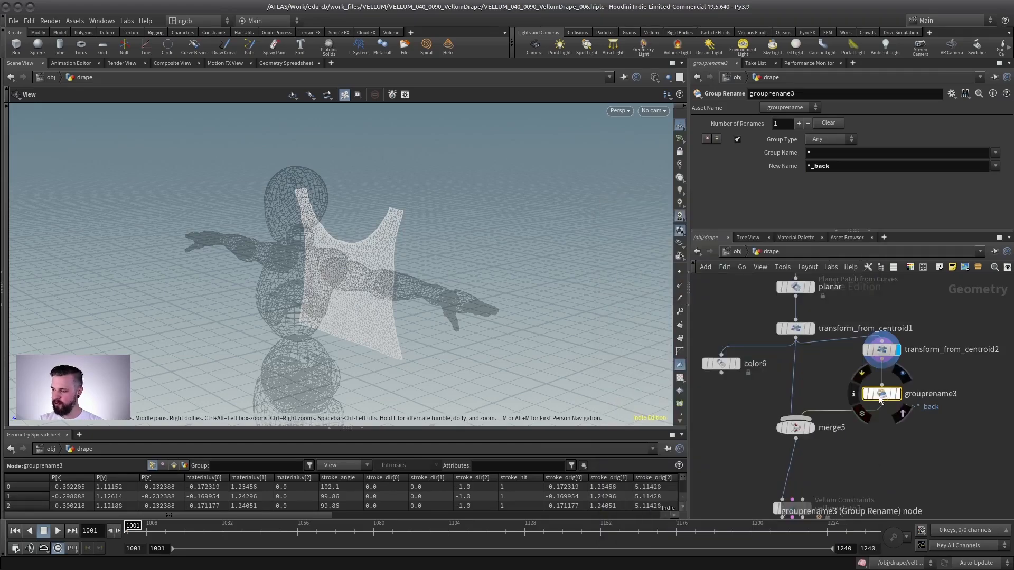
middle_click(879, 395)
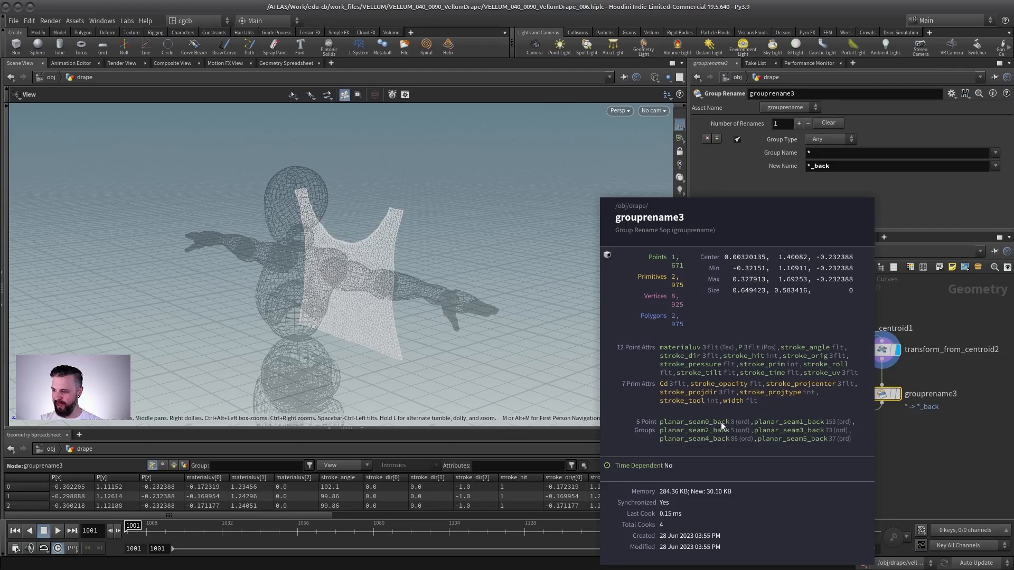
click(809, 429)
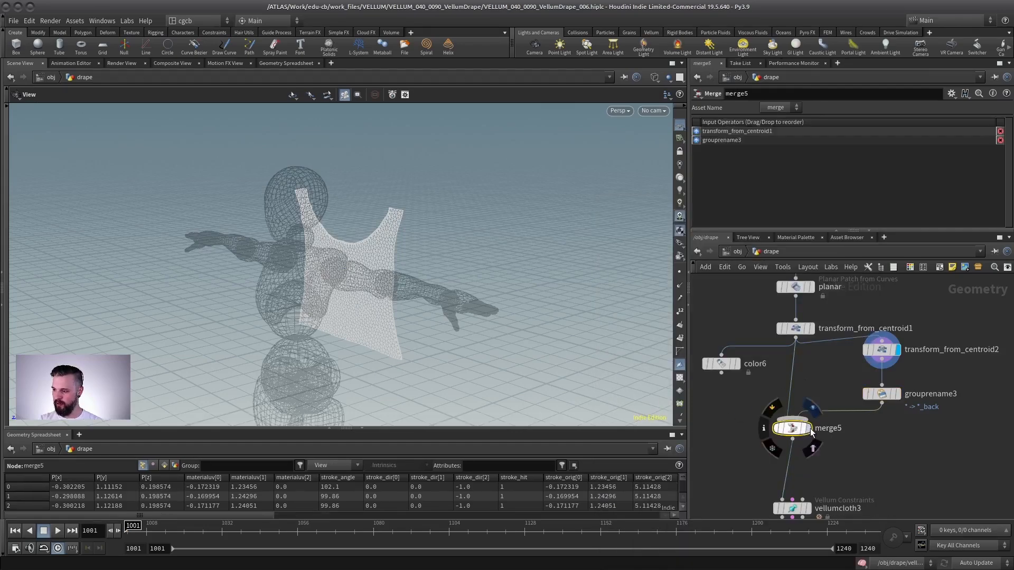
- Set the Vellum Drape weld seam Group to planar_seam0 and planar_seam2
middle_drag(868, 455, 892, 303)
drag(915, 386, 756, 441)
click(836, 434)
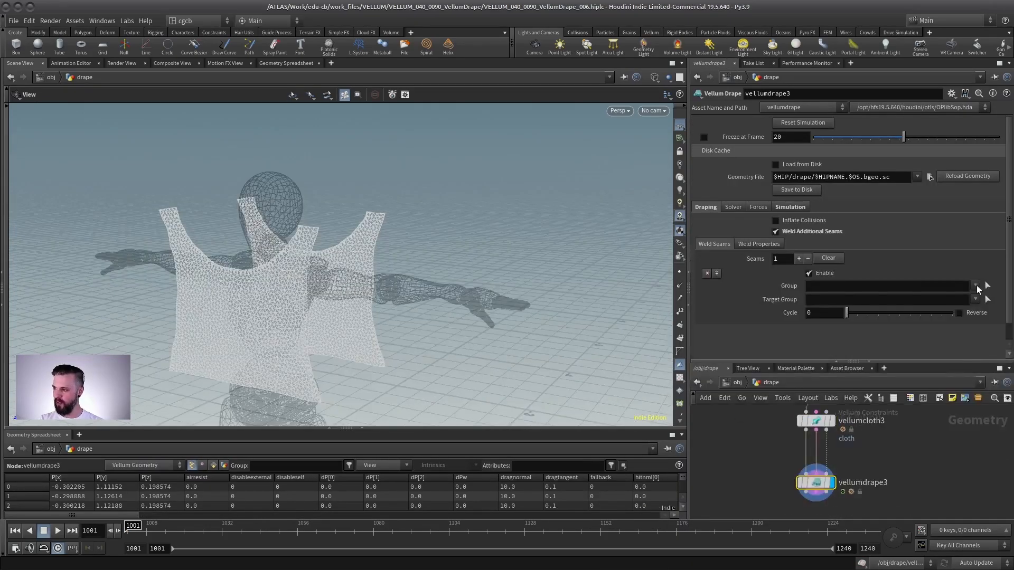
click(974, 285)
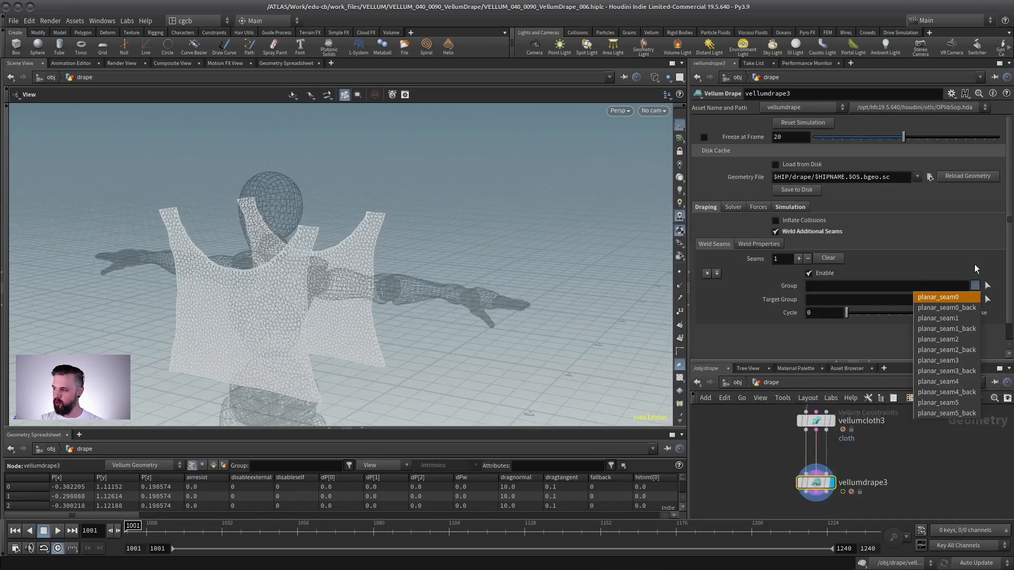
click(975, 296)
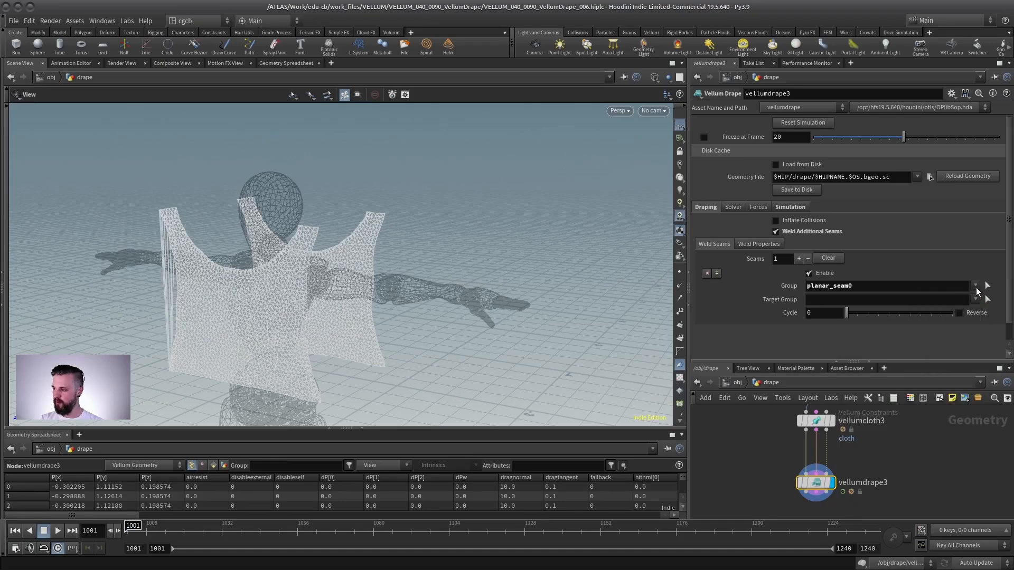
click(976, 287)
click(940, 333)
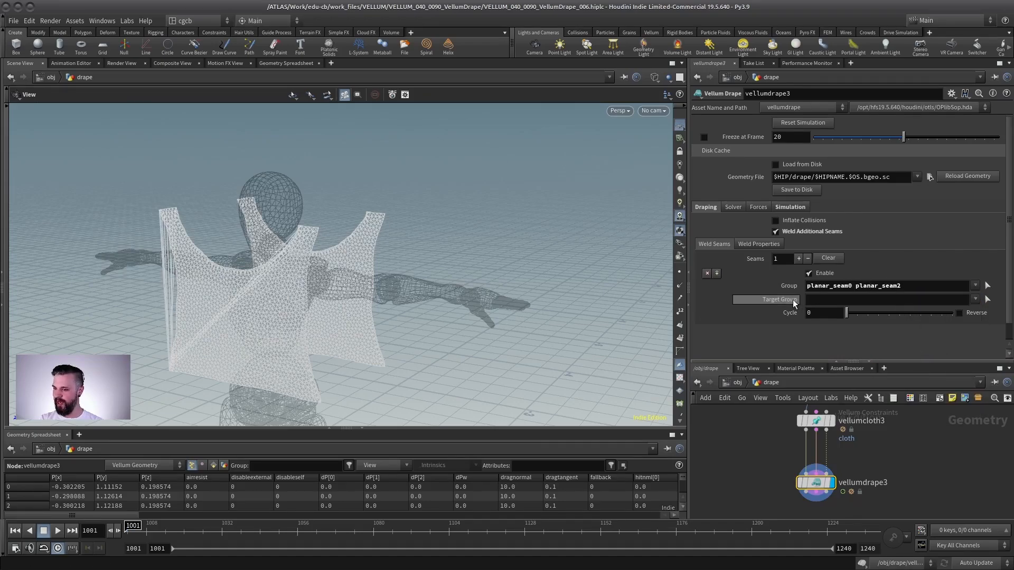
- Set the weld seam Target Group to planar_seam0_back and planar_seam2_back
click(831, 300)
click(975, 300)
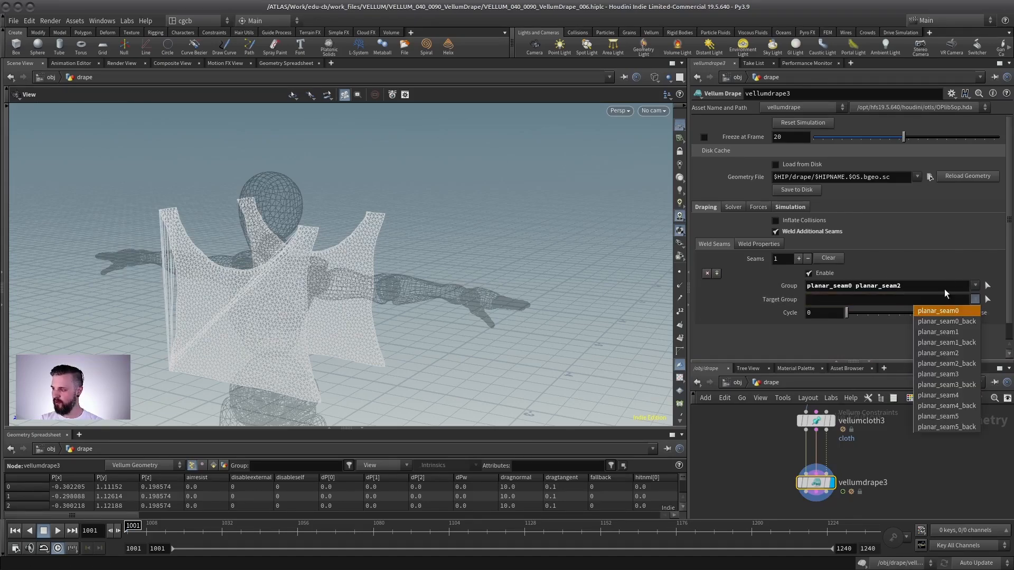
click(945, 321)
click(974, 300)
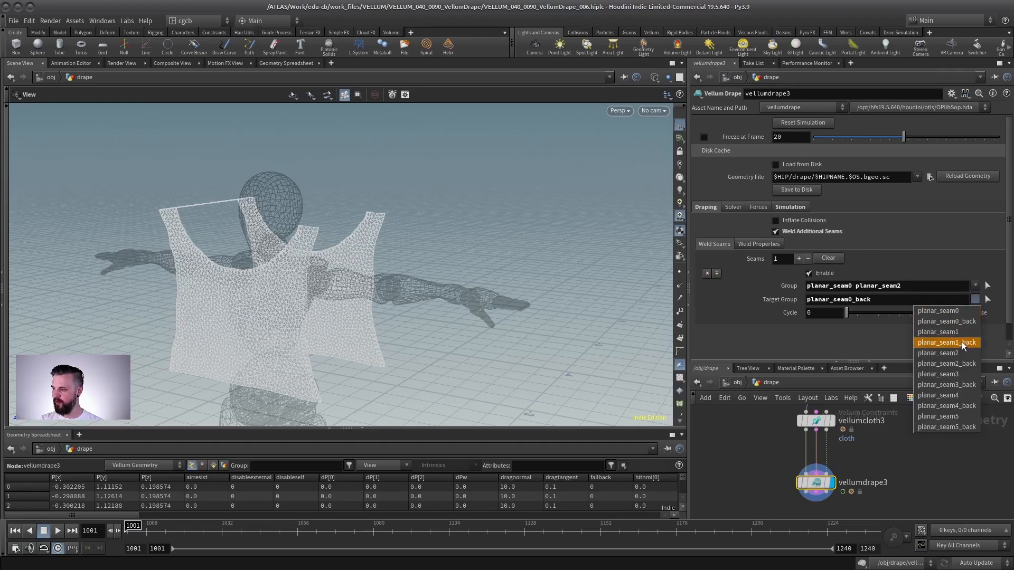
click(946, 363)
- Play the drape simulation and orbit around it to examine how the welded panels behave
drag(349, 253, 480, 230)
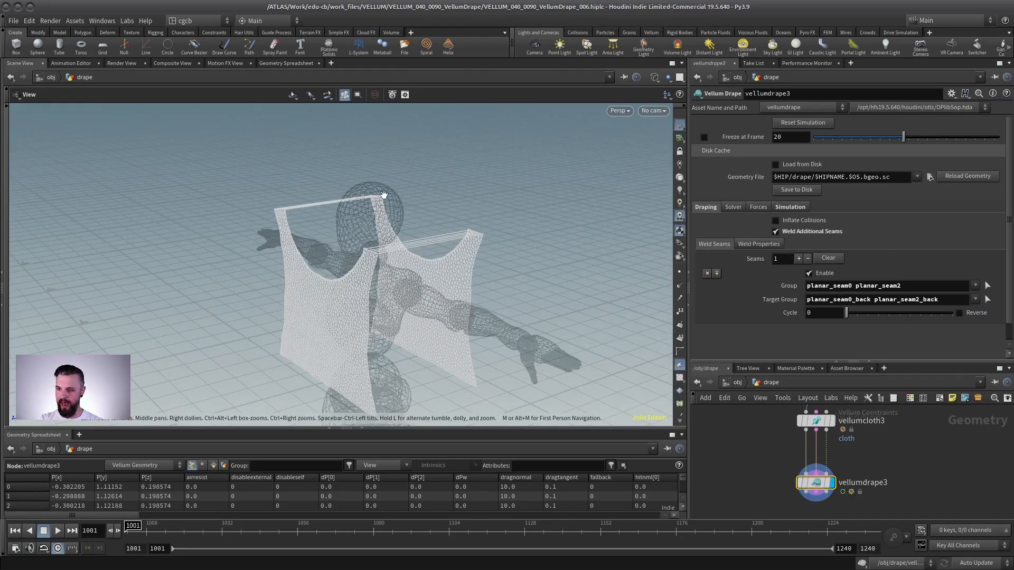
mouse_move(449, 285)
mouse_down()
mouse_move(369, 265)
mouse_move(385, 276)
mouse_move(421, 256)
mouse_move(446, 266)
mouse_up()
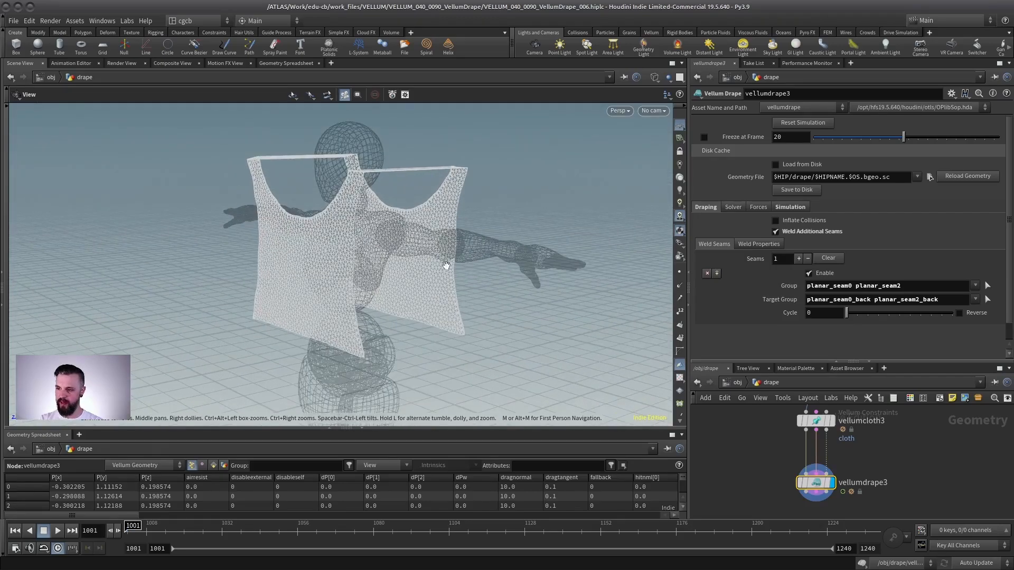
click(58, 531)
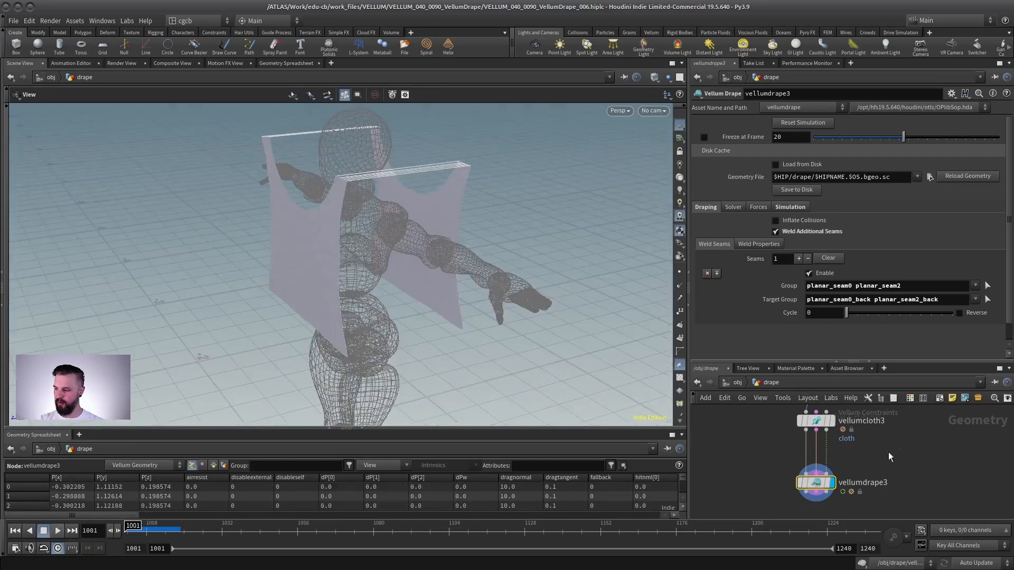
drag(296, 248, 215, 317)
key(Up)
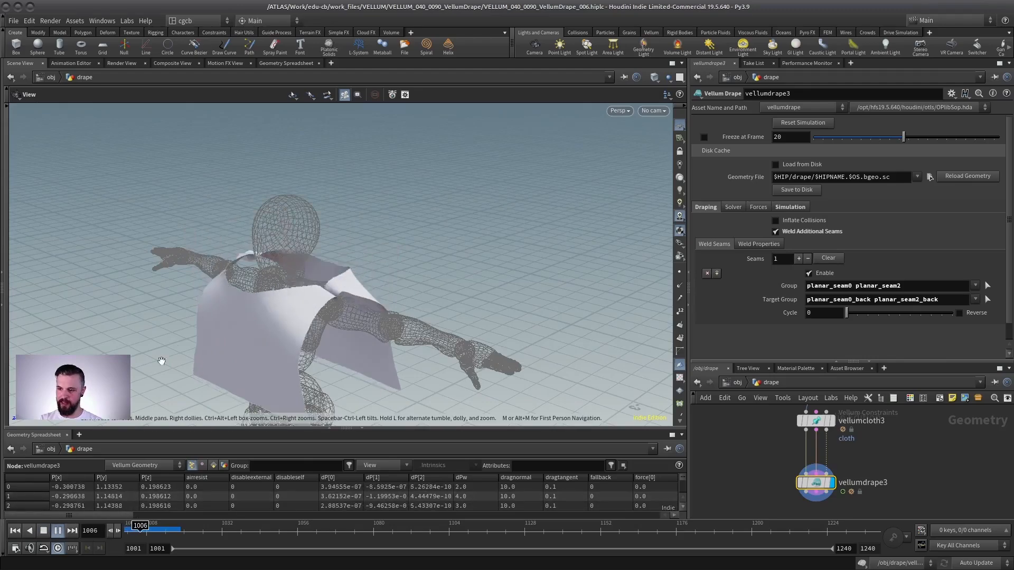
drag(317, 222, 349, 200)
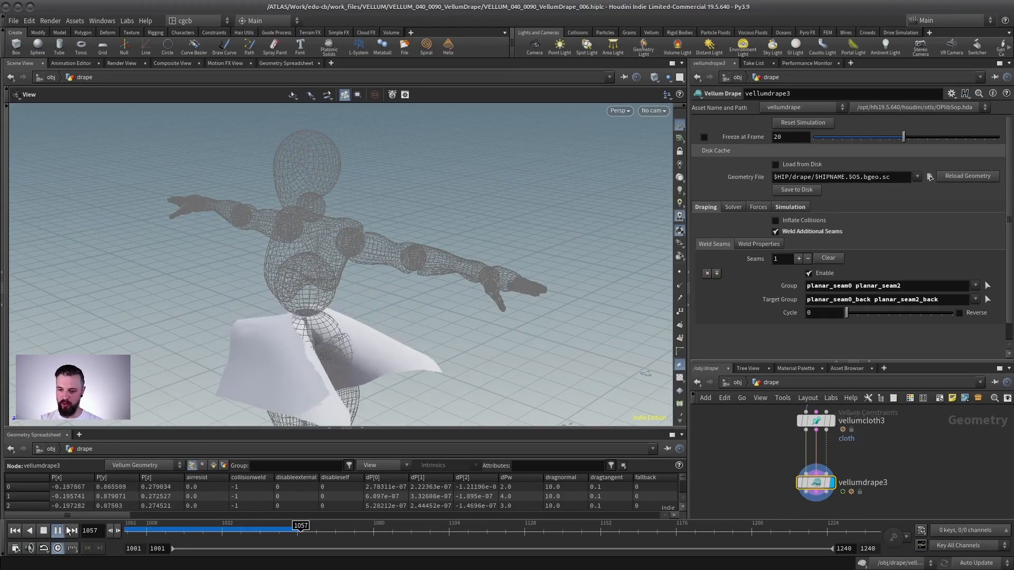
click(14, 530)
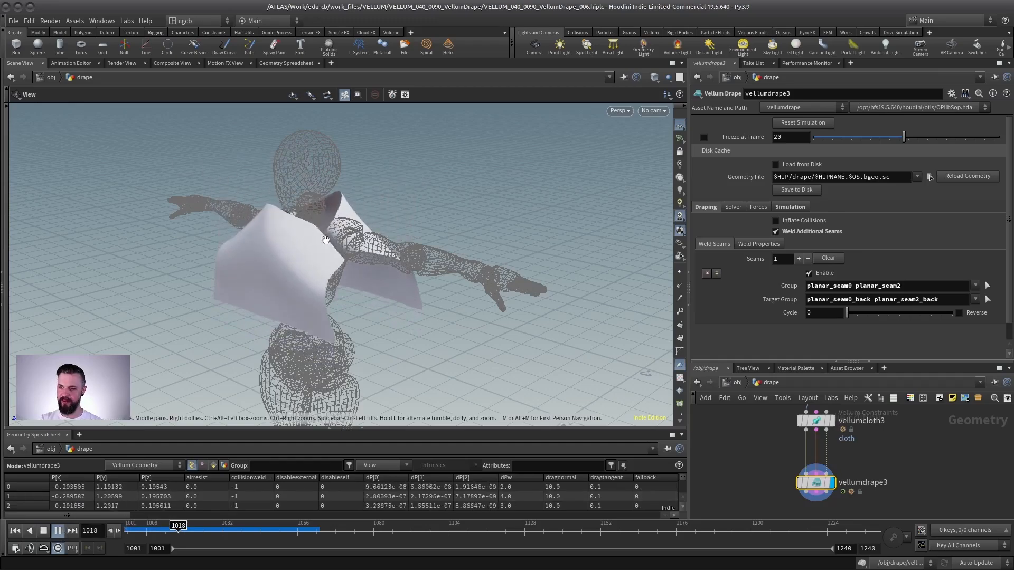
drag(326, 241, 340, 208)
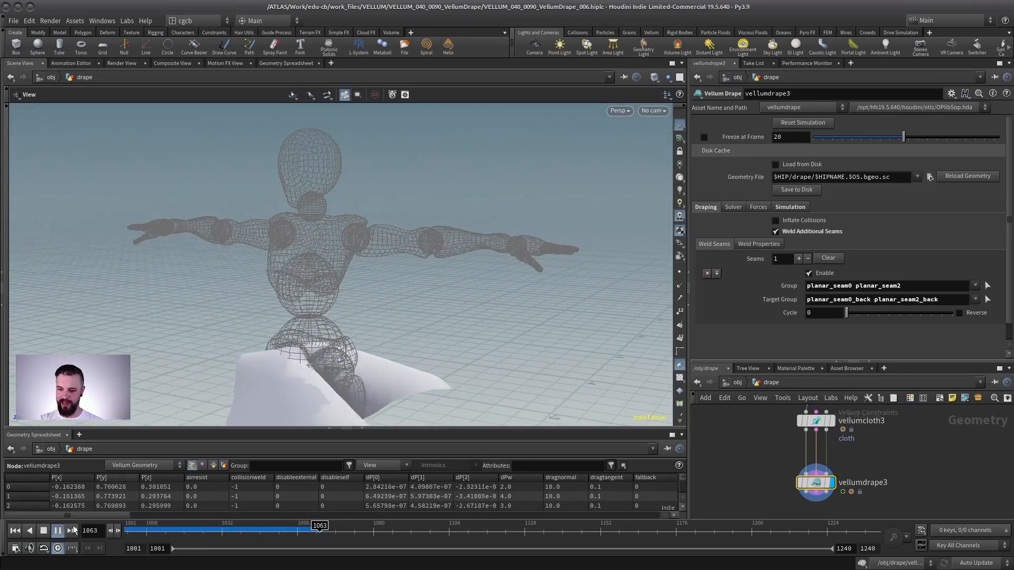
click(43, 530)
key(ctrl+Up)
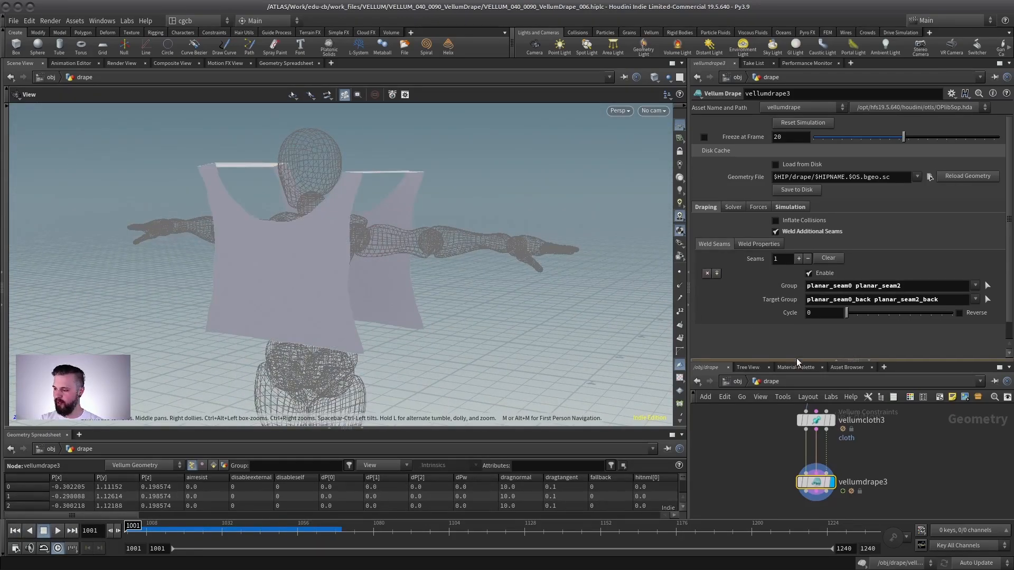
- Copy the TPose object merge and timeshift nodes and wire them into vellumcloth3 as the collision body
drag(820, 360, 820, 161)
middle_drag(753, 302, 797, 445)
drag(762, 251, 738, 302)
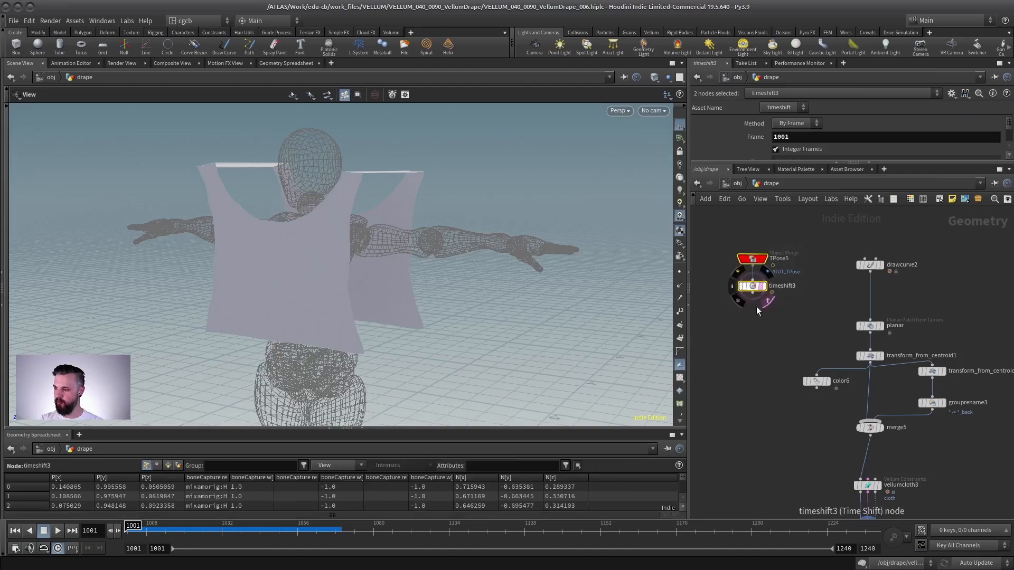
middle_drag(756, 310, 727, 262)
alt+drag(724, 239, 913, 415)
middle_drag(850, 414, 829, 388)
scroll(828, 387, down, 2)
scroll(828, 386, up, 3)
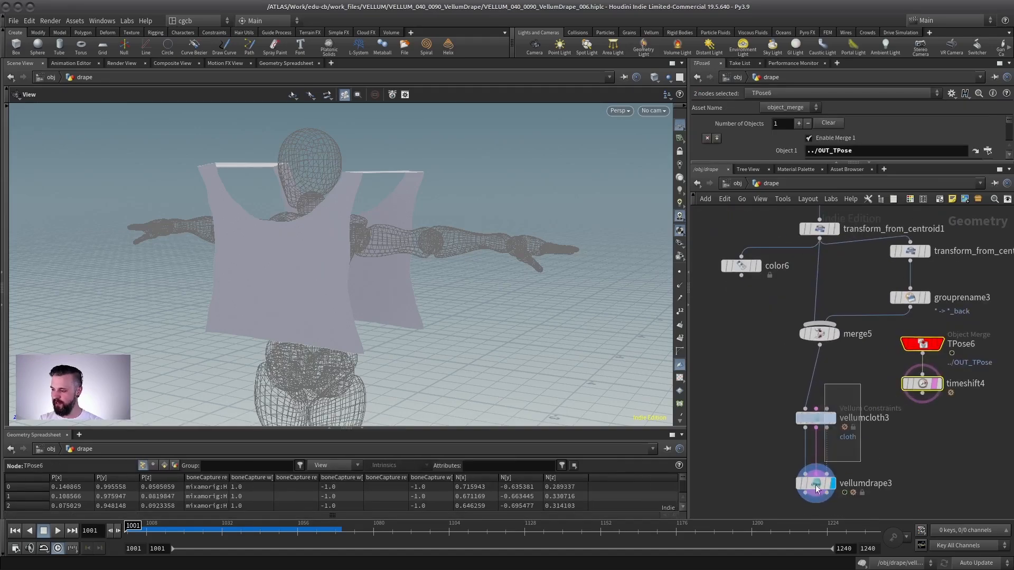
drag(817, 429, 817, 477)
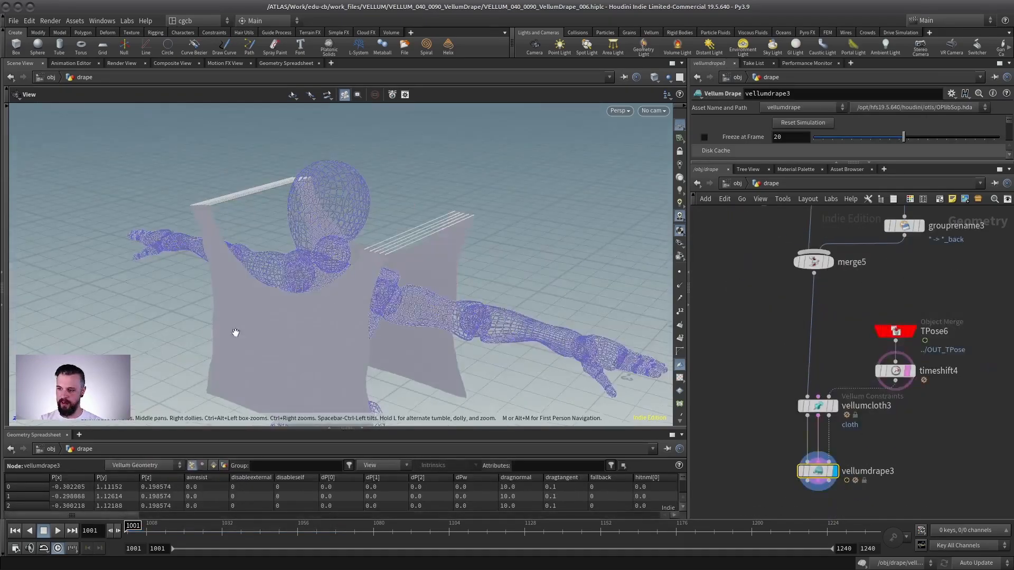
- Play the simulation again and orbit to examine the shirt draping onto the character
key(Up)
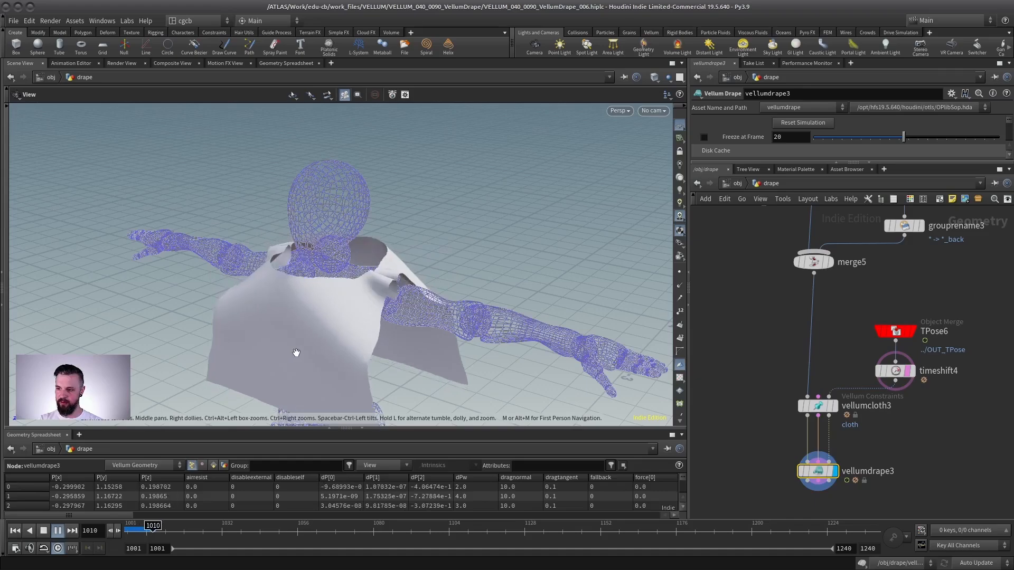
middle_drag(375, 301, 380, 265)
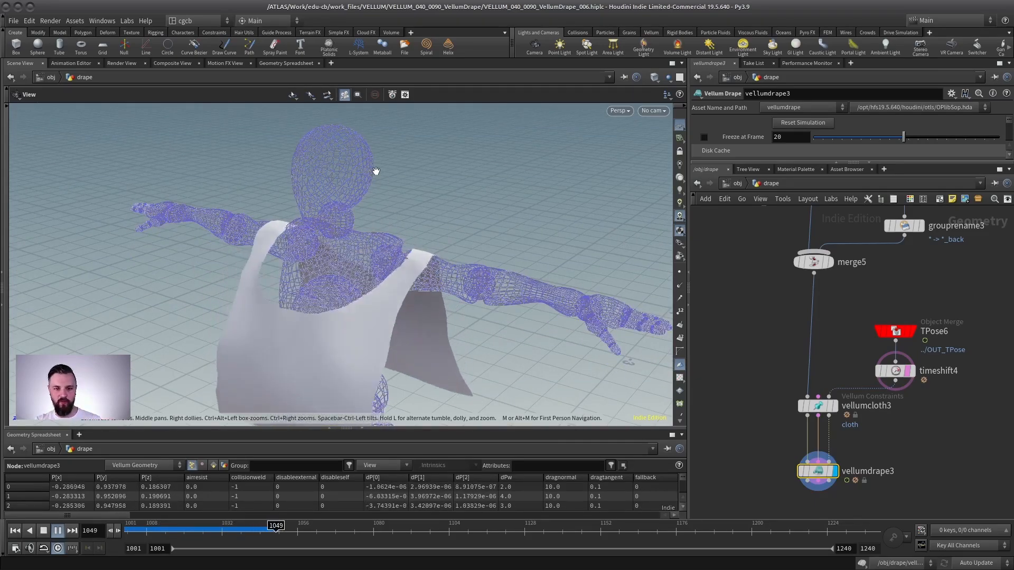
mouse_move(340, 257)
mouse_down()
mouse_move(249, 274)
mouse_move(182, 270)
mouse_up()
drag(301, 222, 148, 232)
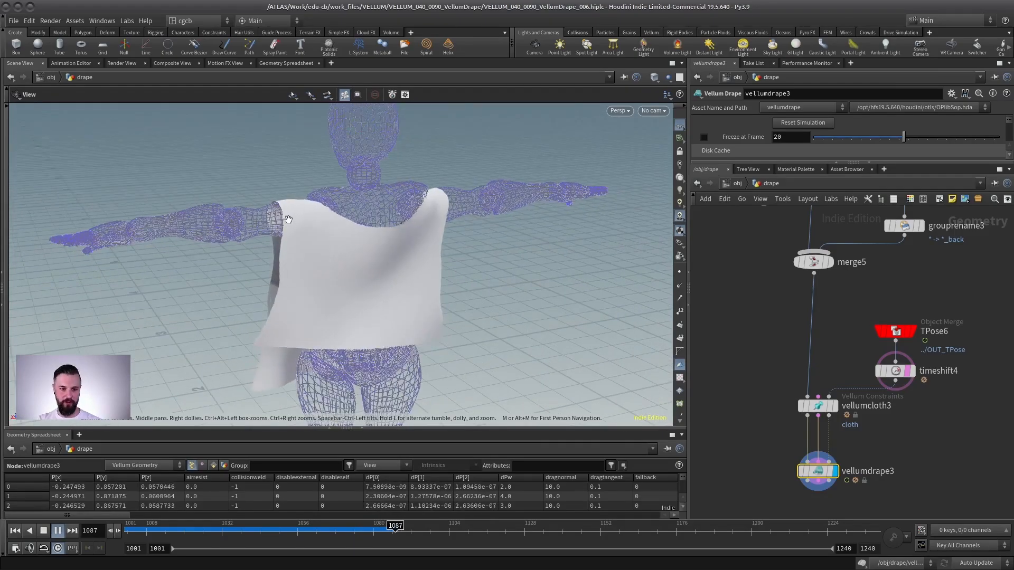
drag(297, 228, 356, 211)
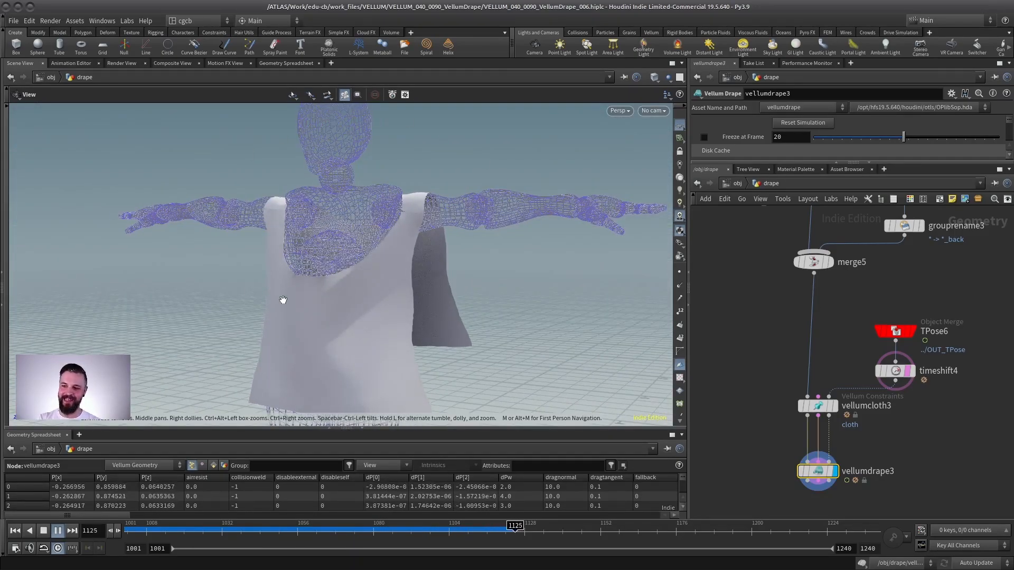
click(44, 534)
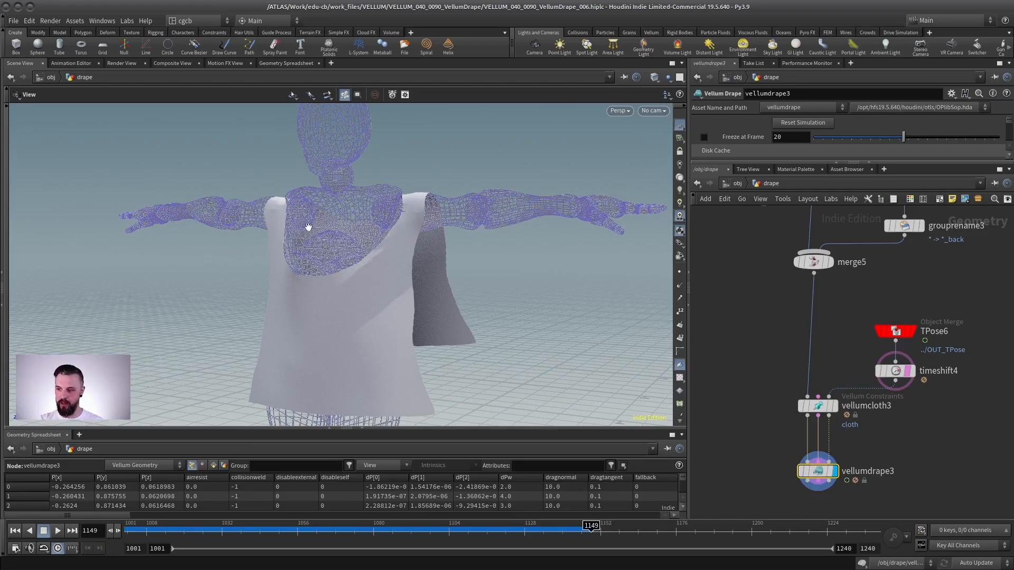
drag(309, 227, 270, 181)
drag(366, 218, 285, 224)
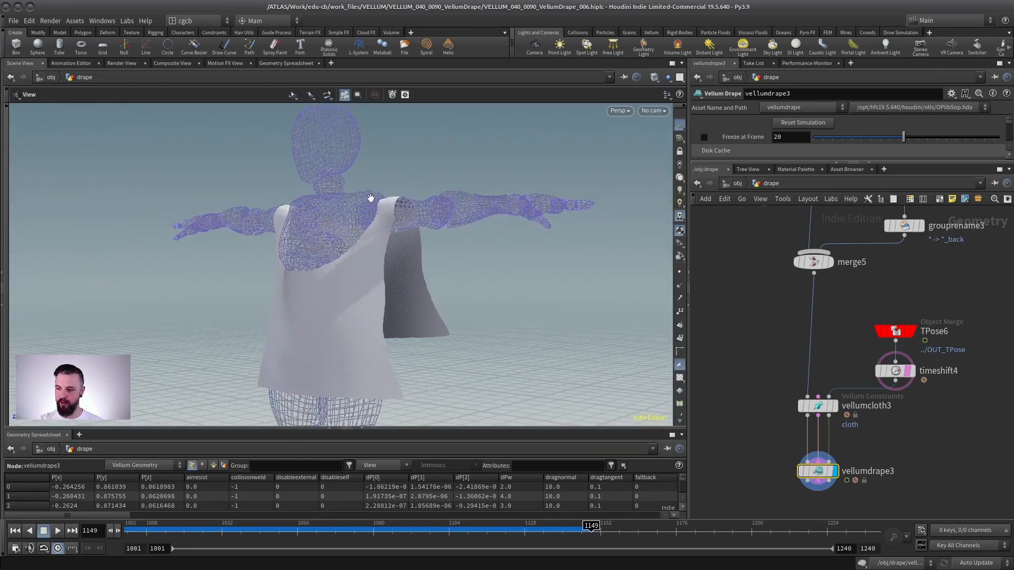
drag(427, 227, 317, 243)
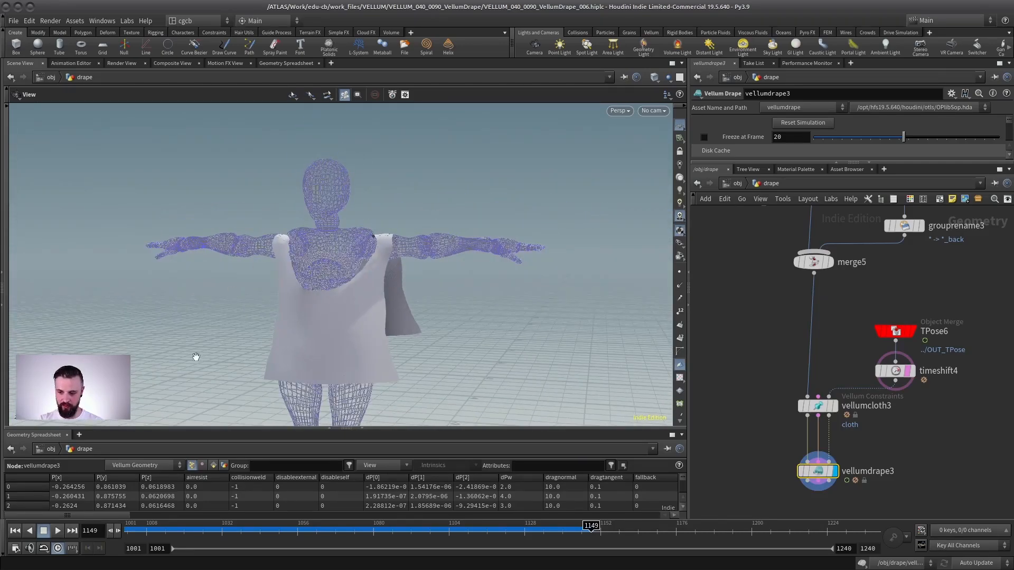
click(14, 533)
- Display the group and planar patch nodes upstream to inspect the front panel geometry
scroll(866, 353, down, 4)
middle_drag(869, 349, 914, 428)
scroll(830, 331, up, 4)
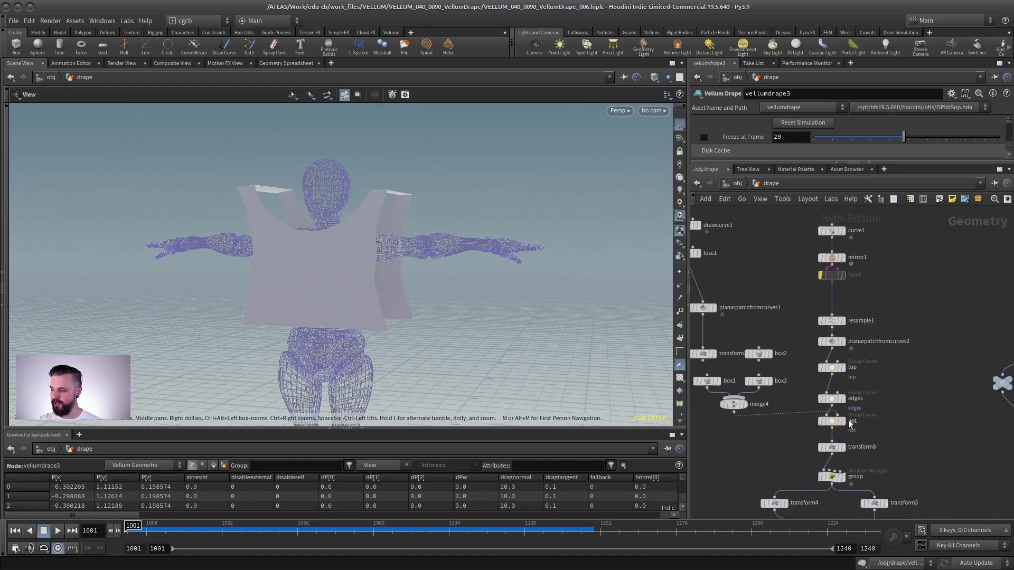
click(845, 424)
right_drag(269, 230, 472, 235)
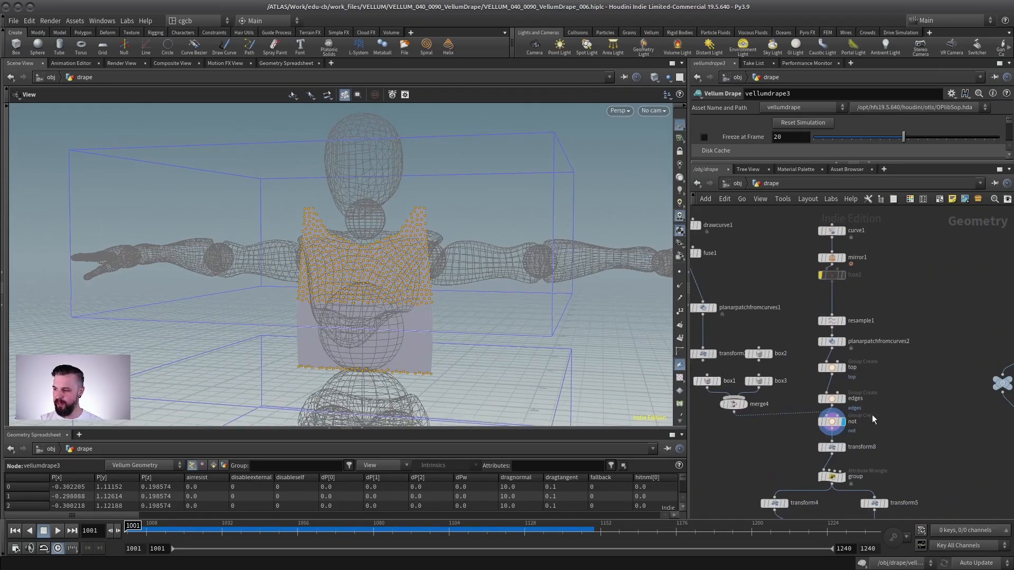
click(839, 341)
drag(380, 272, 323, 267)
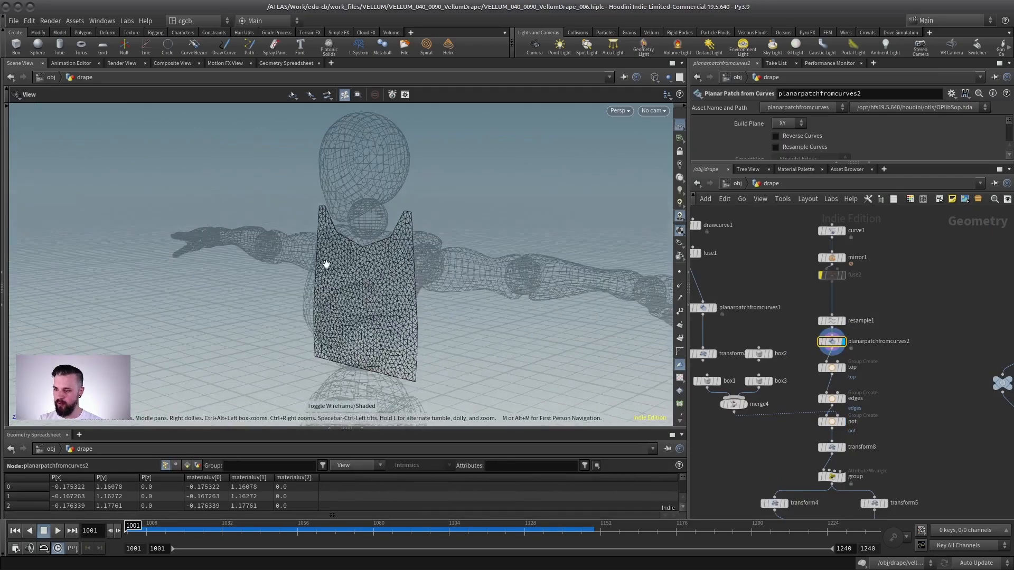
- Display the outline curve node and view it from the front against the character
scroll(876, 346, up, 4)
middle_drag(815, 220, 858, 387)
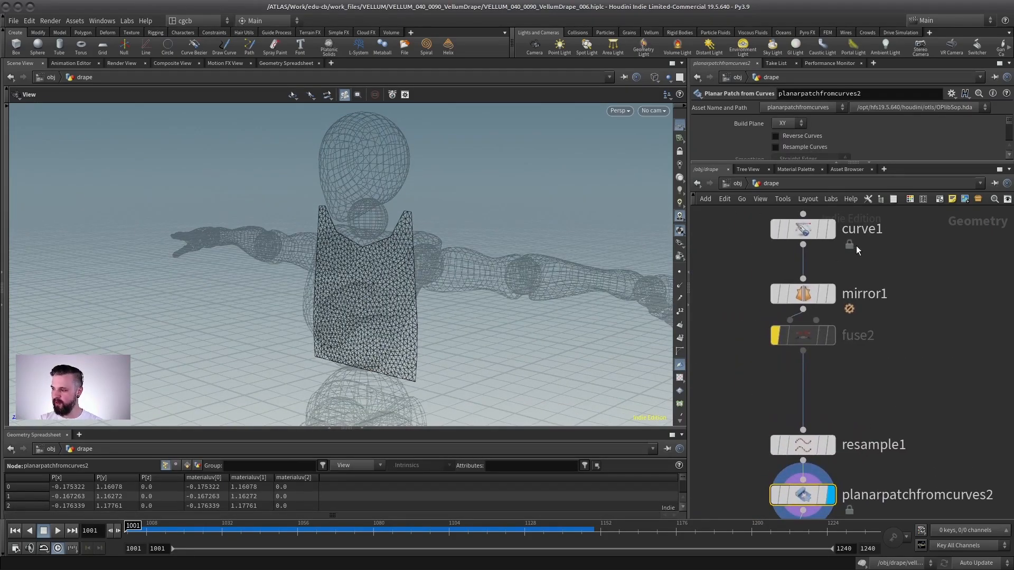
click(832, 230)
drag(269, 233, 341, 247)
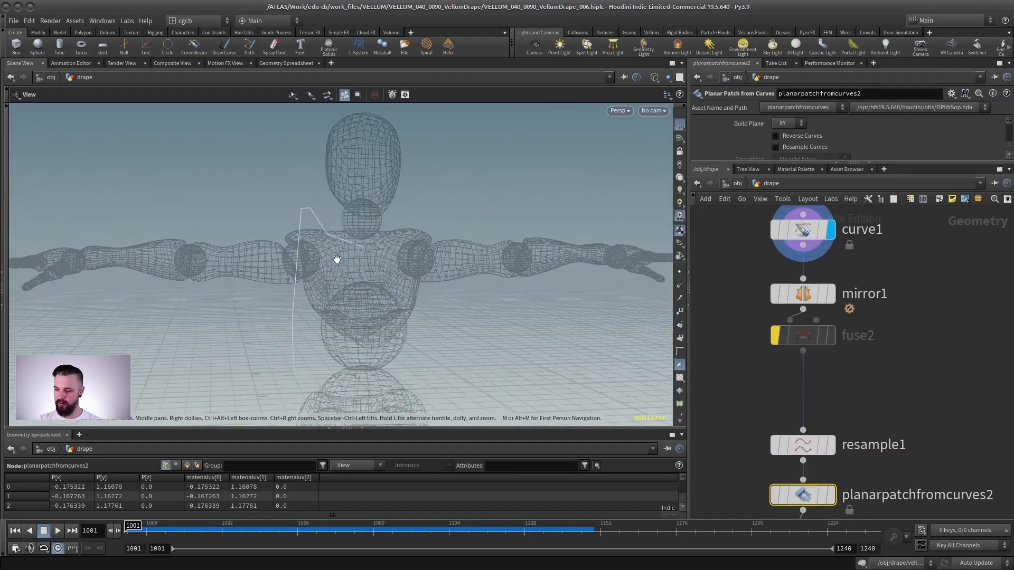
key(space+3)
scroll(383, 261, up, 1)
key(shift+w)
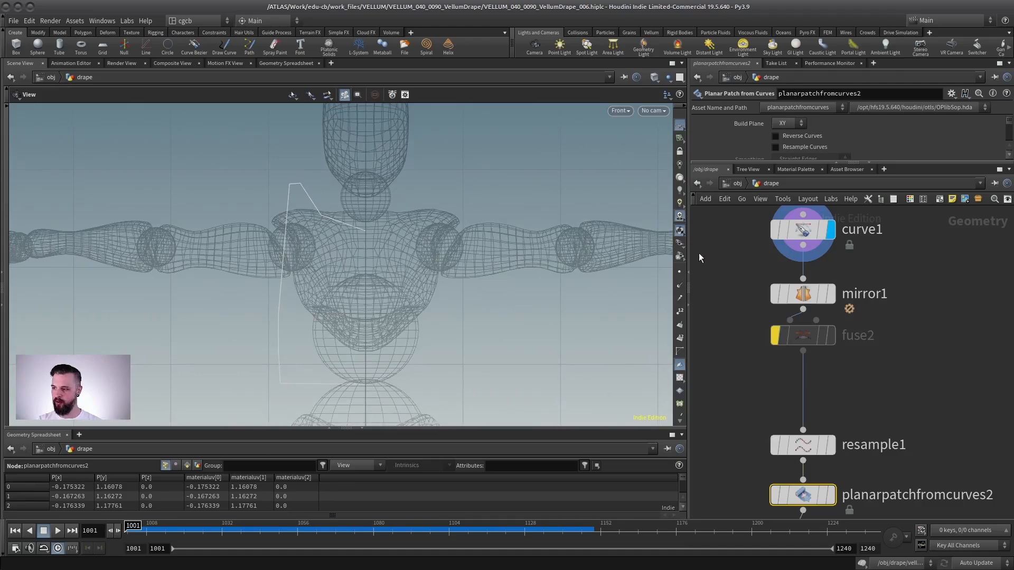
click(679, 272)
scroll(351, 263, down, 1)
click(296, 211)
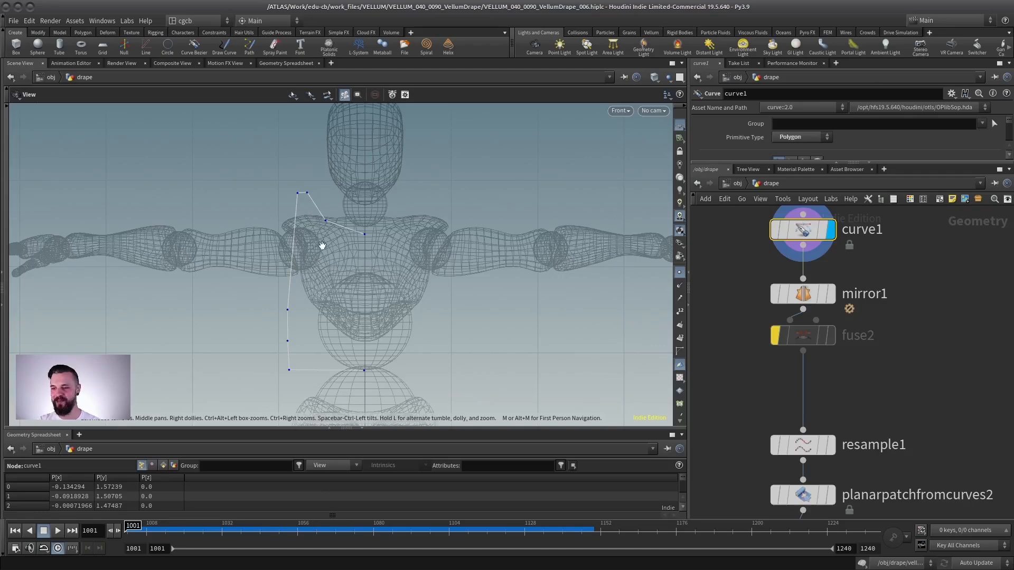
key(Return)
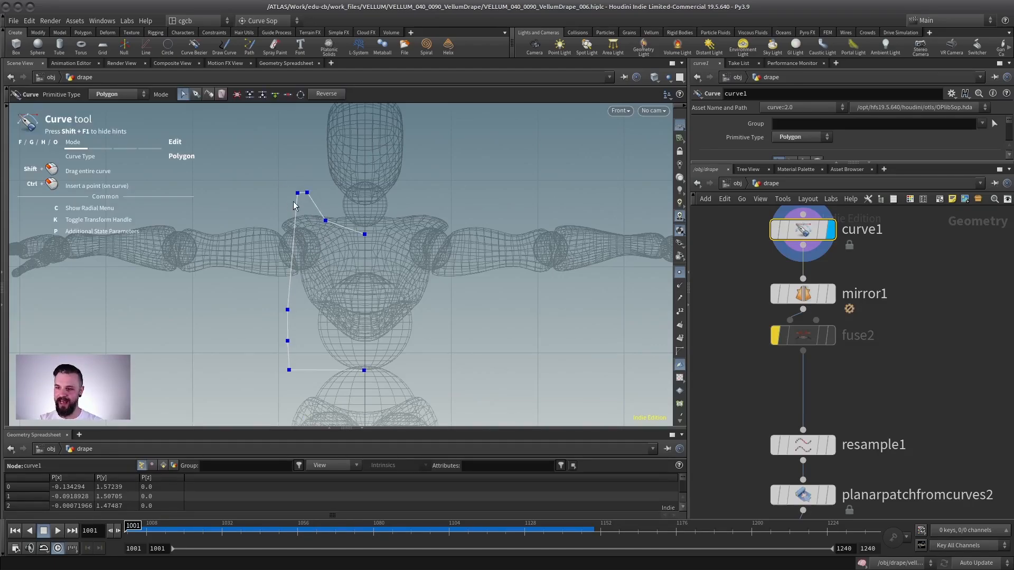
- Try dragging two outline curve points outward, then undo the point moves
drag(296, 193, 276, 191)
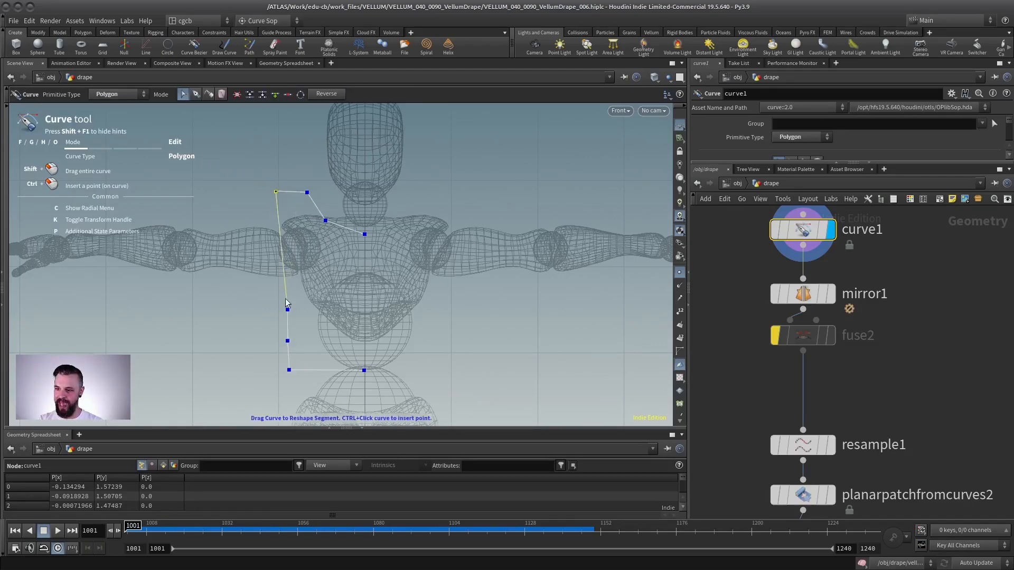
drag(288, 310, 251, 350)
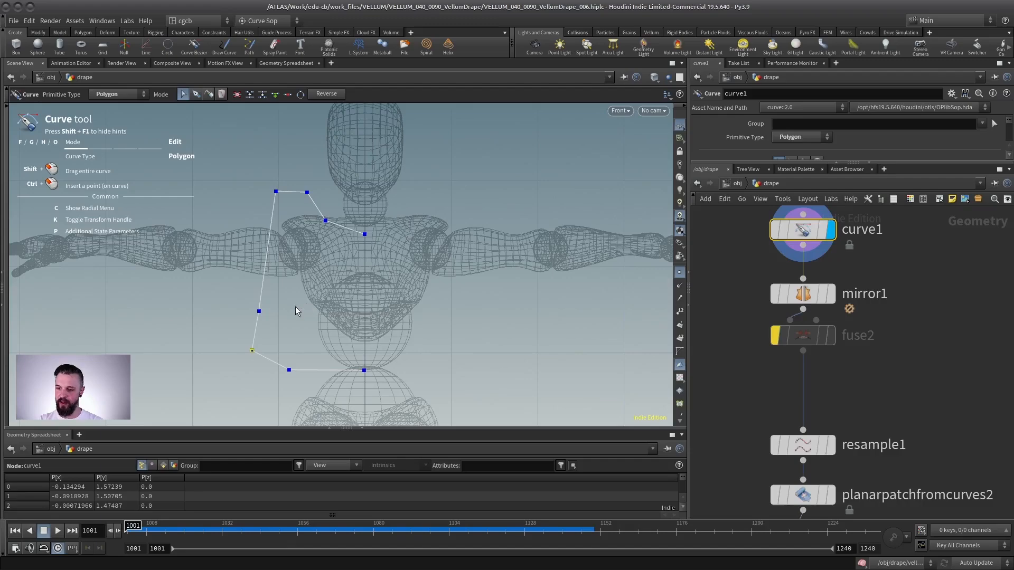
key(ctrl+z)
key(ctrl+z)
key(ctrl+z)
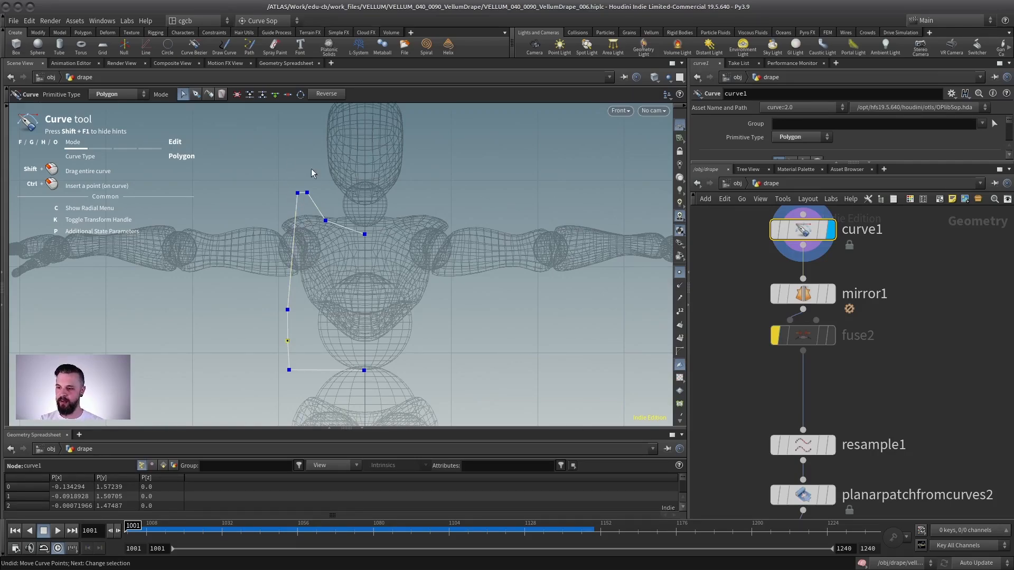
key(ctrl+z)
key(ctrl+z)
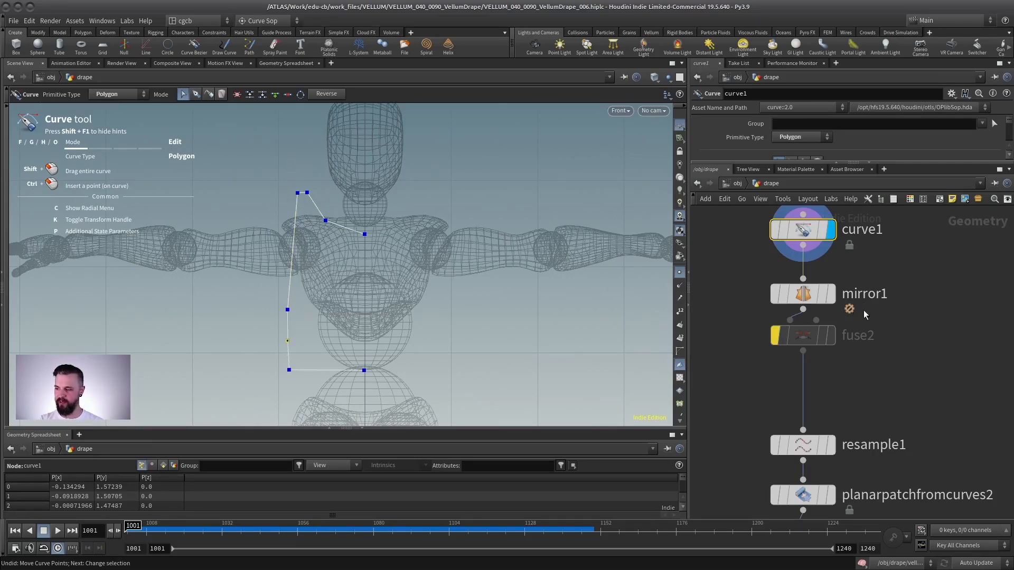
- Display the mirror and planar patch nodes to inspect the mirrored front panel shape
click(830, 294)
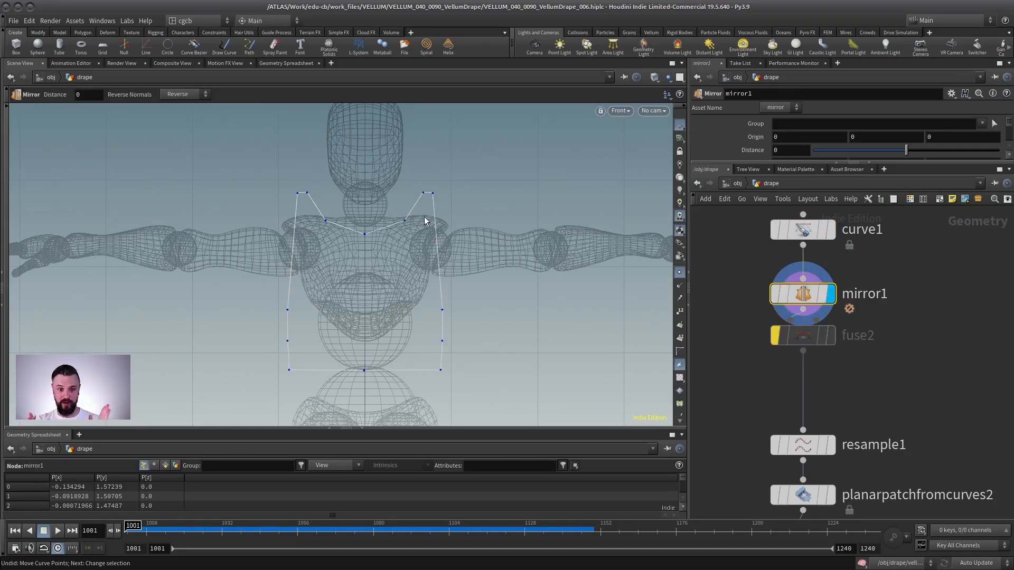
middle_drag(940, 385, 897, 249)
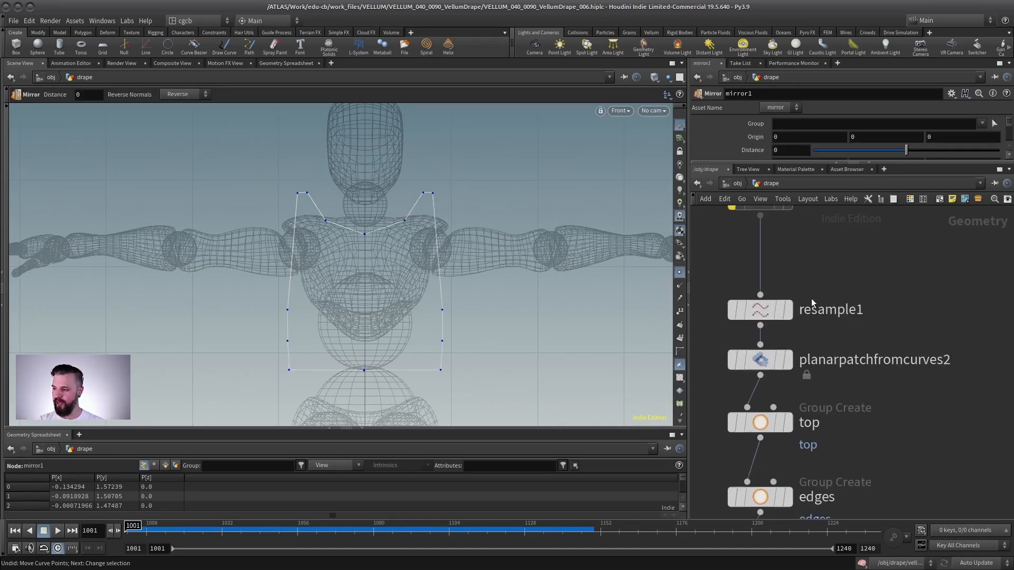
click(789, 316)
click(788, 361)
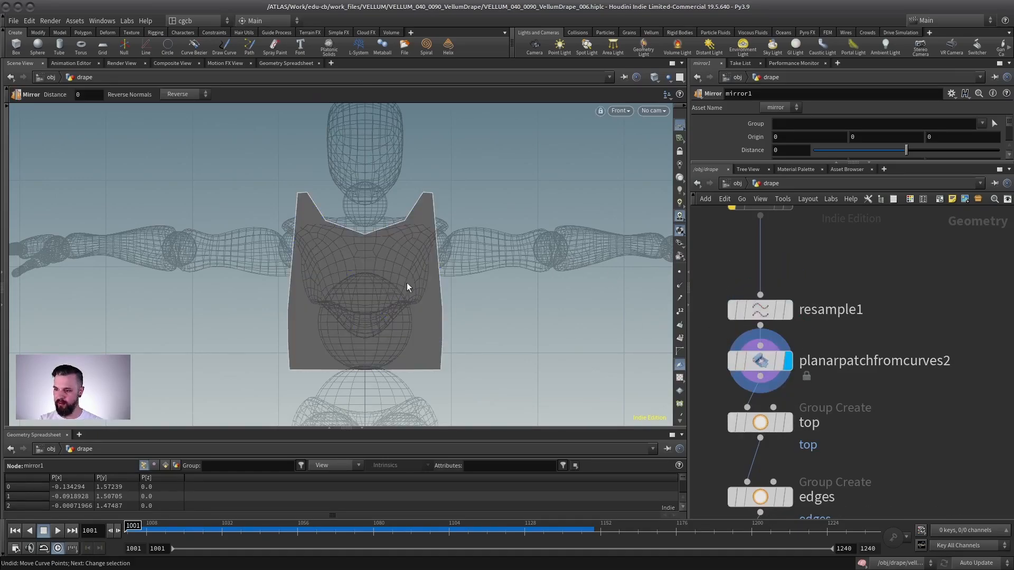
middle_drag(812, 404, 825, 326)
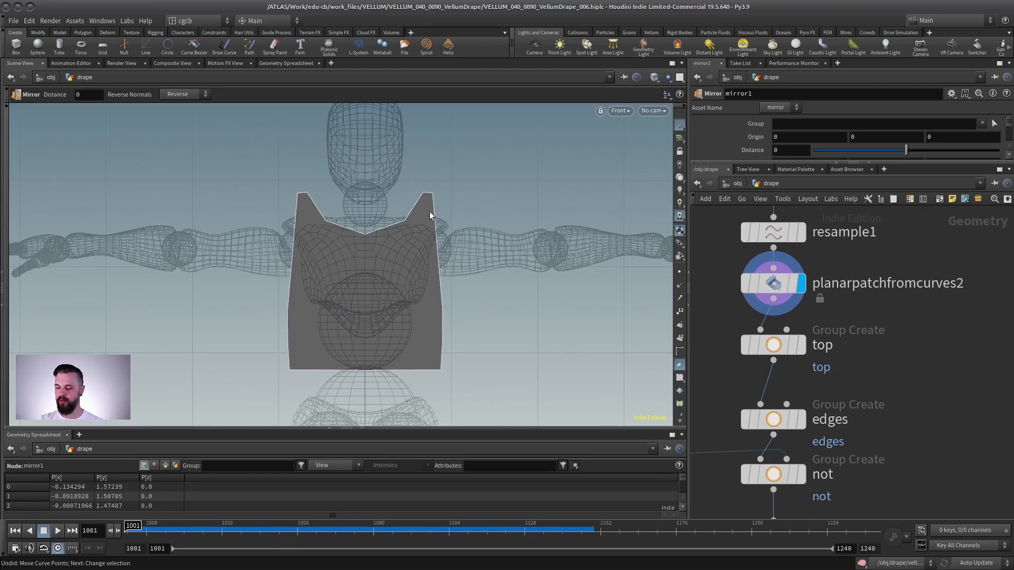
mouse_move(863, 236)
middle_down()
mouse_move(839, 447)
mouse_move(868, 319)
middle_up()
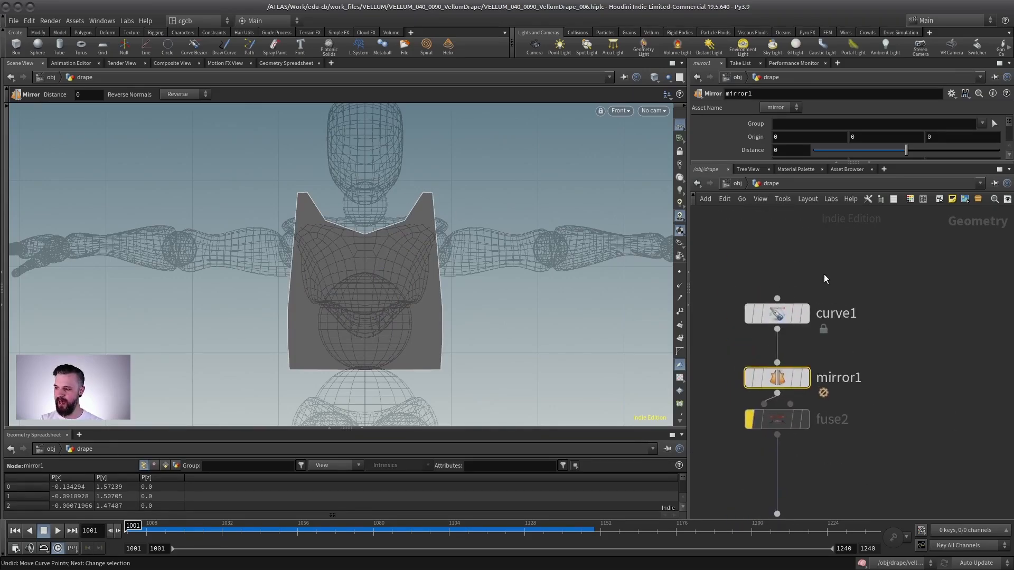
middle_click(782, 314)
middle_drag(866, 504, 844, 318)
scroll(846, 319, down, 5)
middle_drag(823, 403, 846, 320)
scroll(869, 305, up, 5)
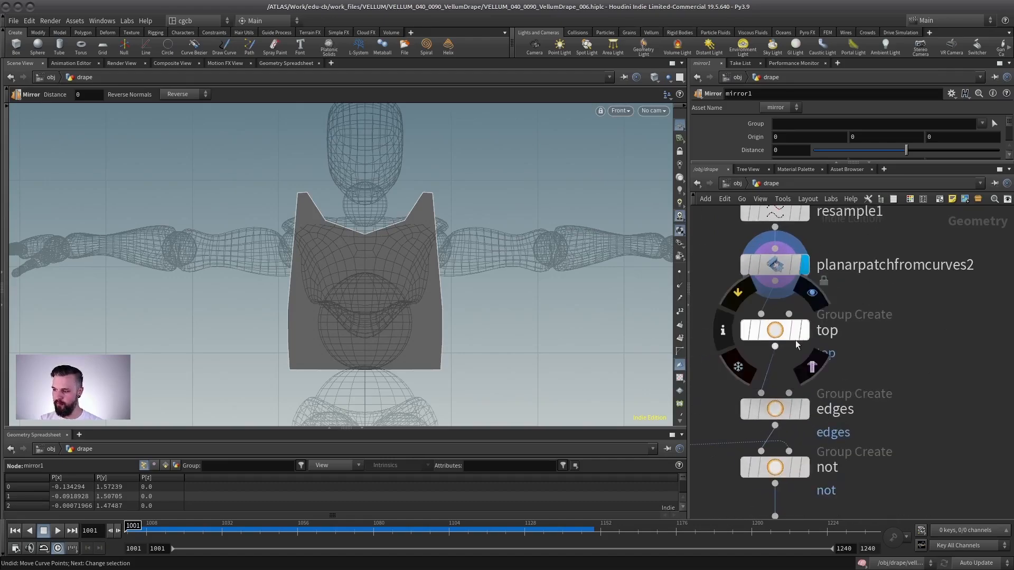
- Display the top and edges group nodes and orbit to inspect which panel points they select
click(803, 330)
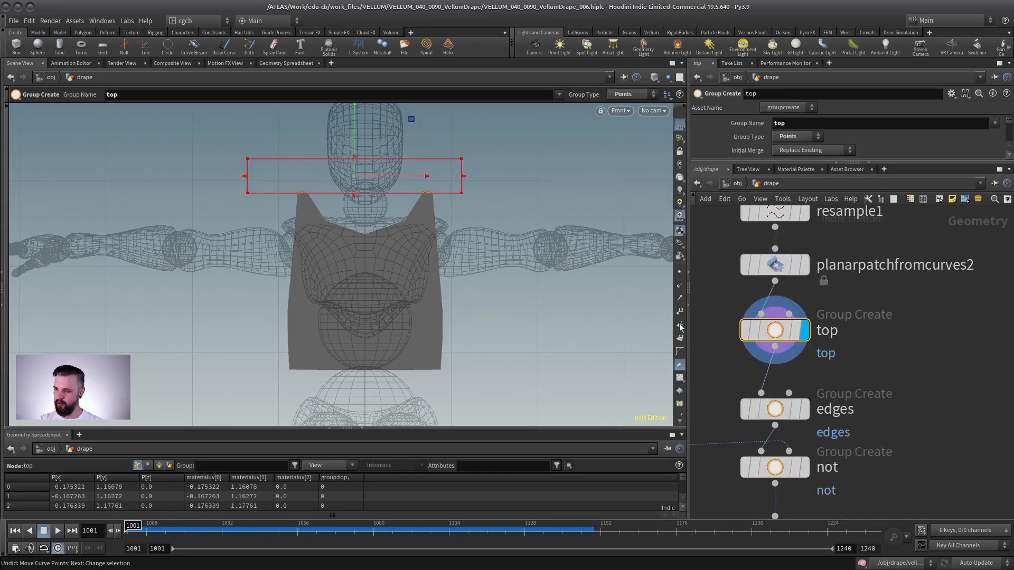
key(space+1)
drag(394, 204, 319, 233)
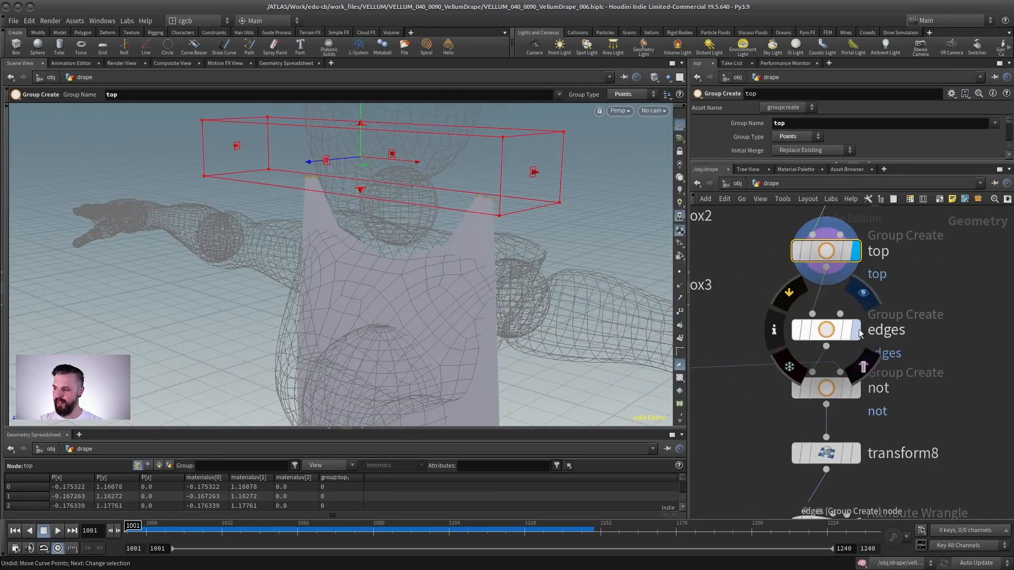
click(855, 336)
scroll(353, 296, down, 5)
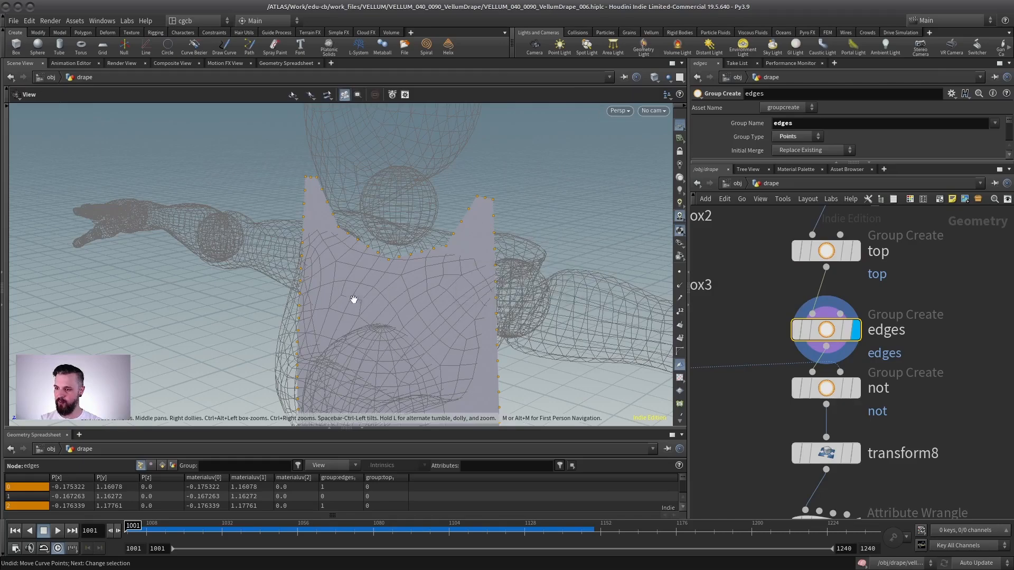
drag(821, 164, 797, 425)
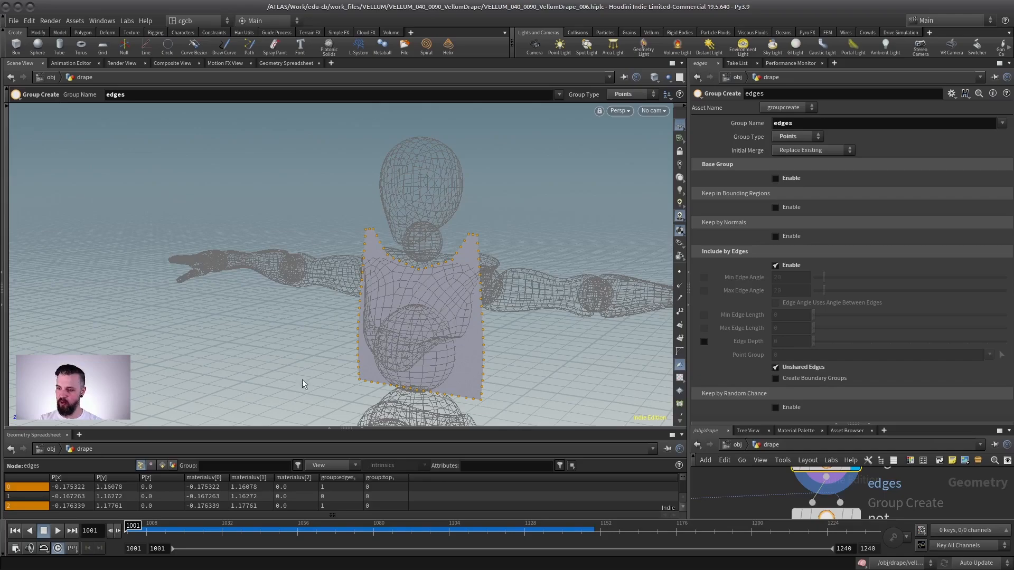
alt+drag(407, 303, 367, 277)
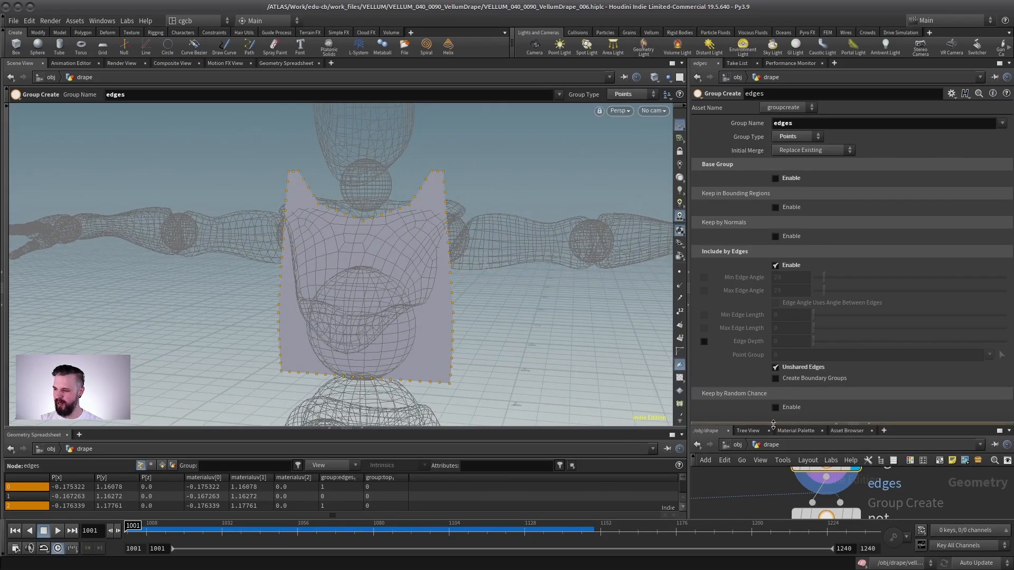
drag(773, 424, 773, 163)
scroll(449, 226, up, 3)
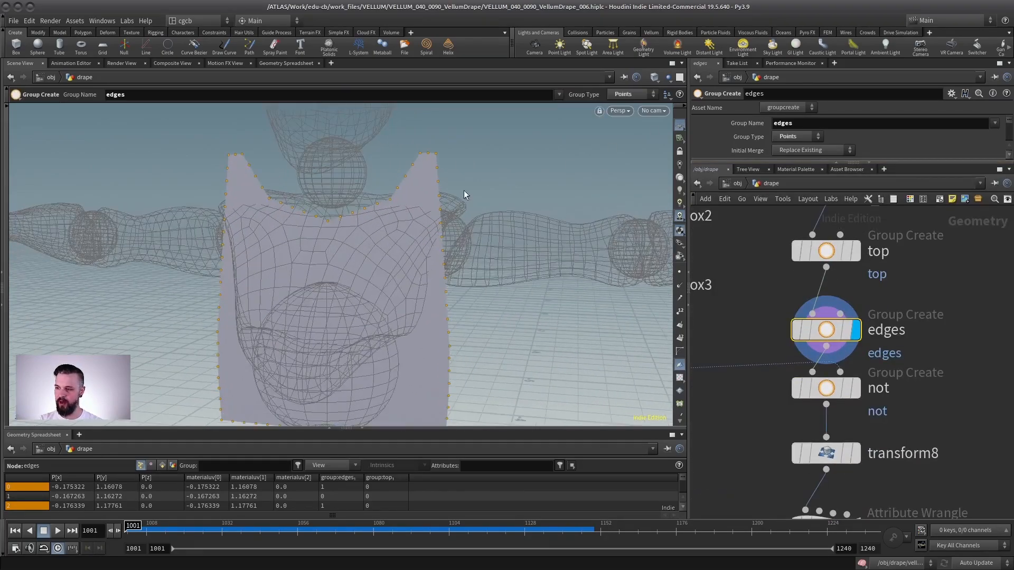
alt+drag(460, 223, 442, 224)
alt+right_drag(443, 224, 380, 249)
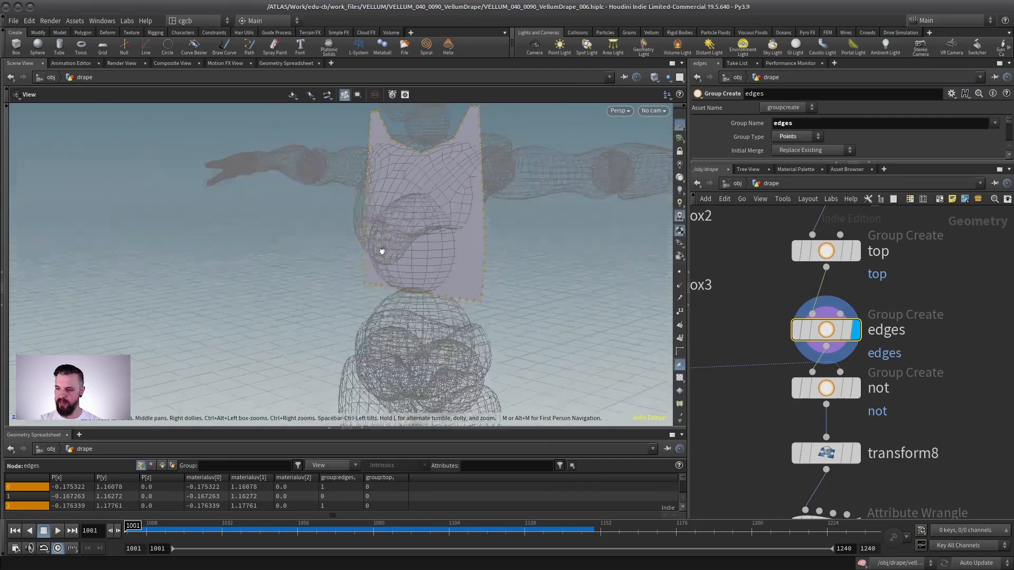
alt+drag(380, 249, 430, 274)
middle_drag(910, 408, 919, 369)
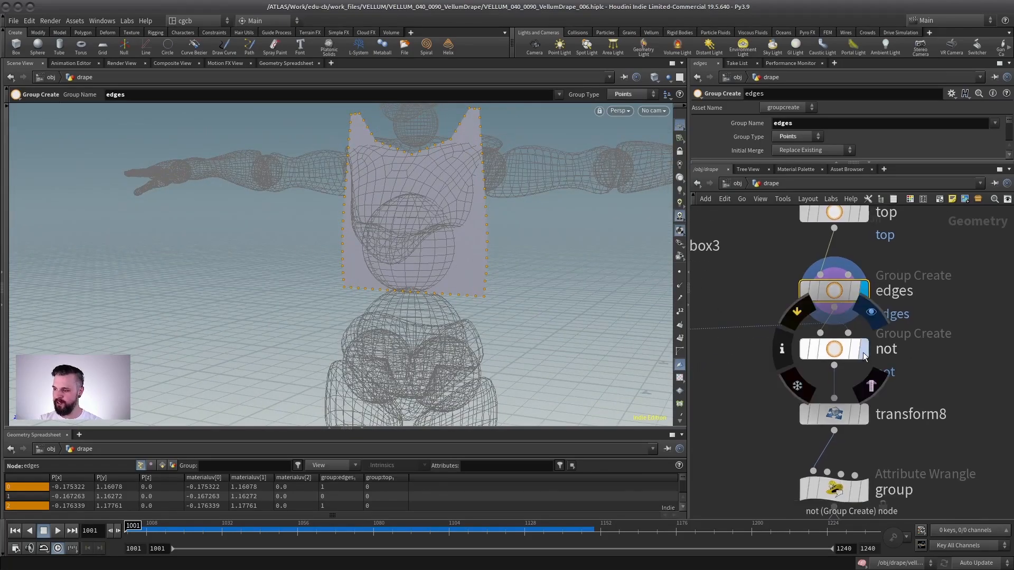
- Display the not group node and orbit to examine its bounding boxes around the panel
click(864, 353)
click(840, 355)
alt+right_drag(356, 219, 305, 233)
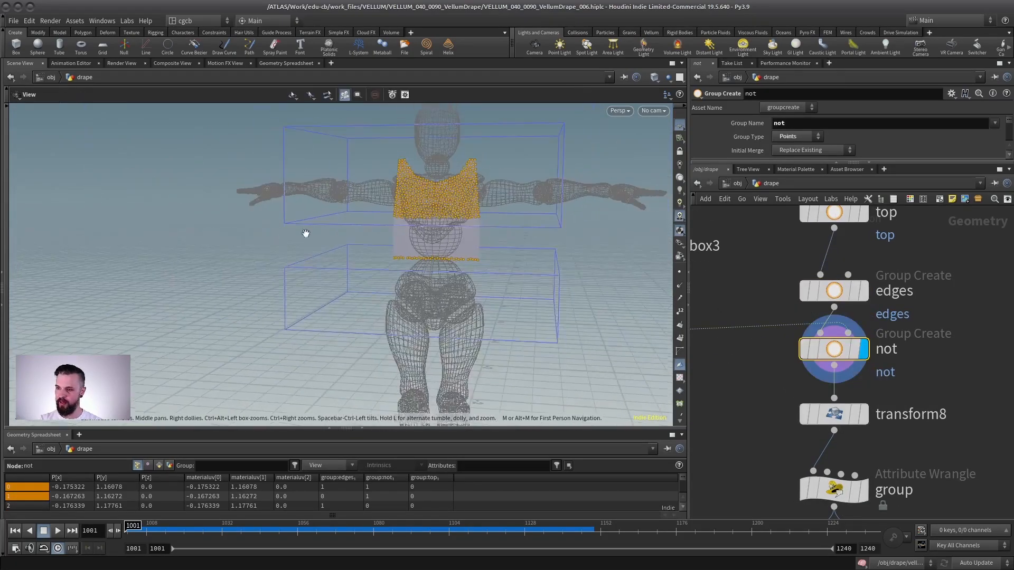
mouse_move(306, 233)
alt+mouse_down()
mouse_move(410, 244)
mouse_move(302, 248)
alt+mouse_up()
alt+right_drag(302, 249, 407, 211)
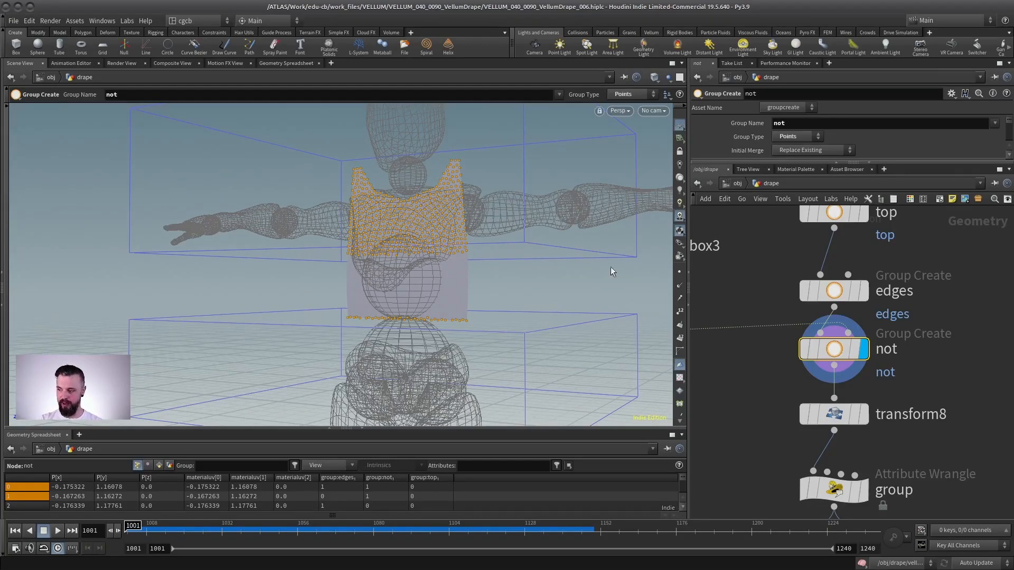
middle_drag(873, 394, 833, 303)
- Inspect the group wrangle's VEX code that marks edge points outside the not group as sides
click(805, 400)
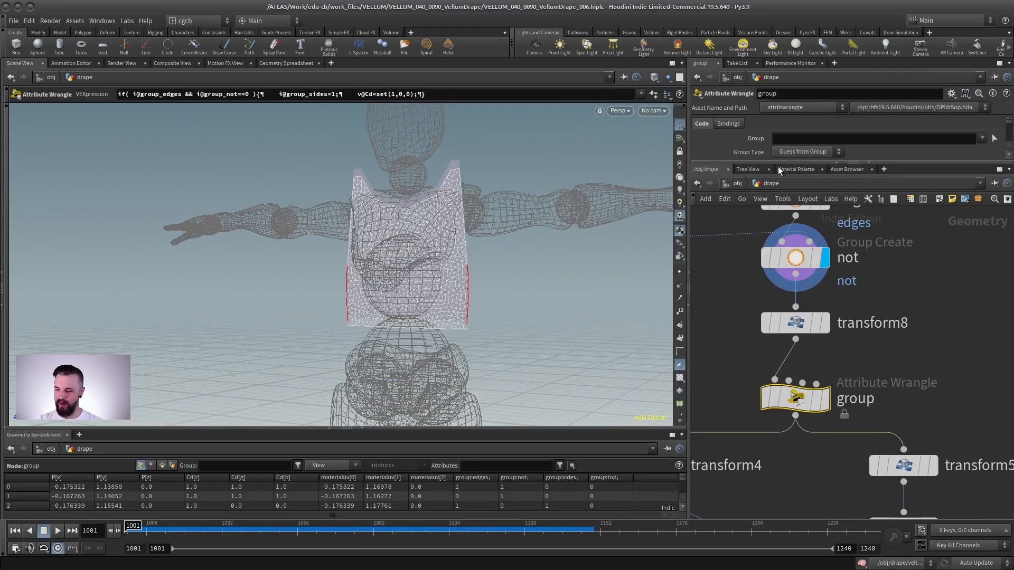
drag(762, 161, 762, 305)
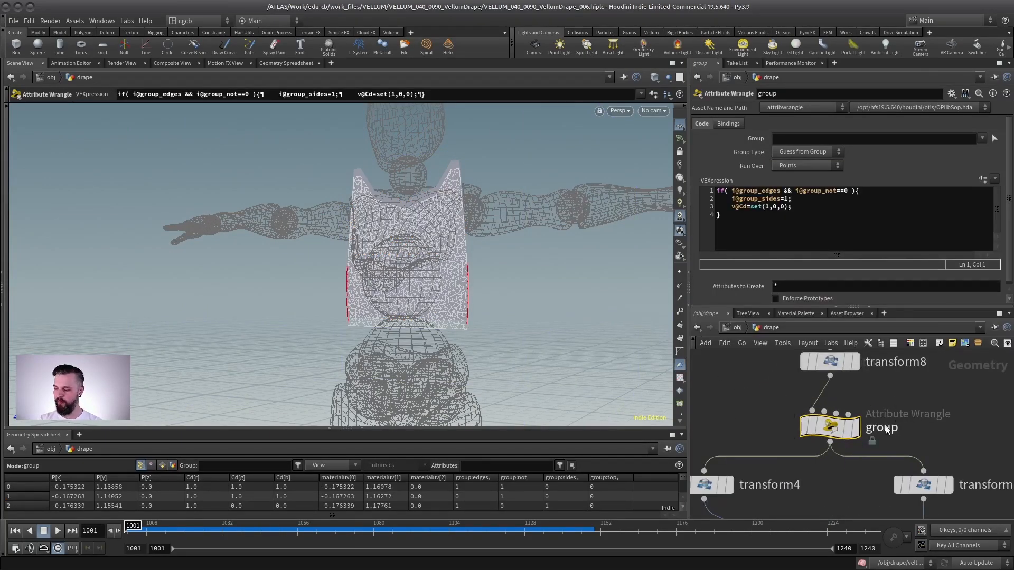
middle_drag(909, 417, 868, 402)
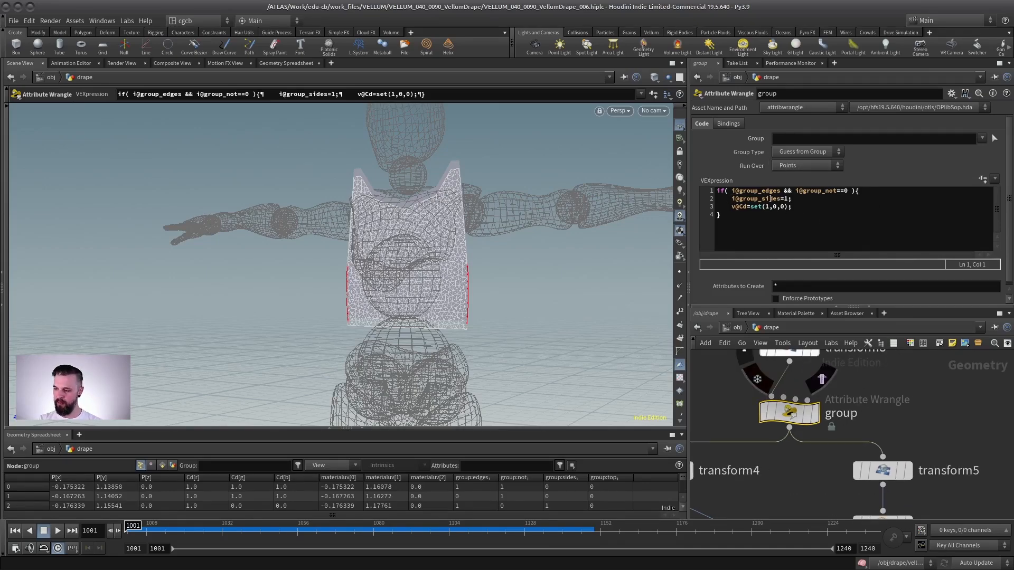
drag(731, 191, 777, 191)
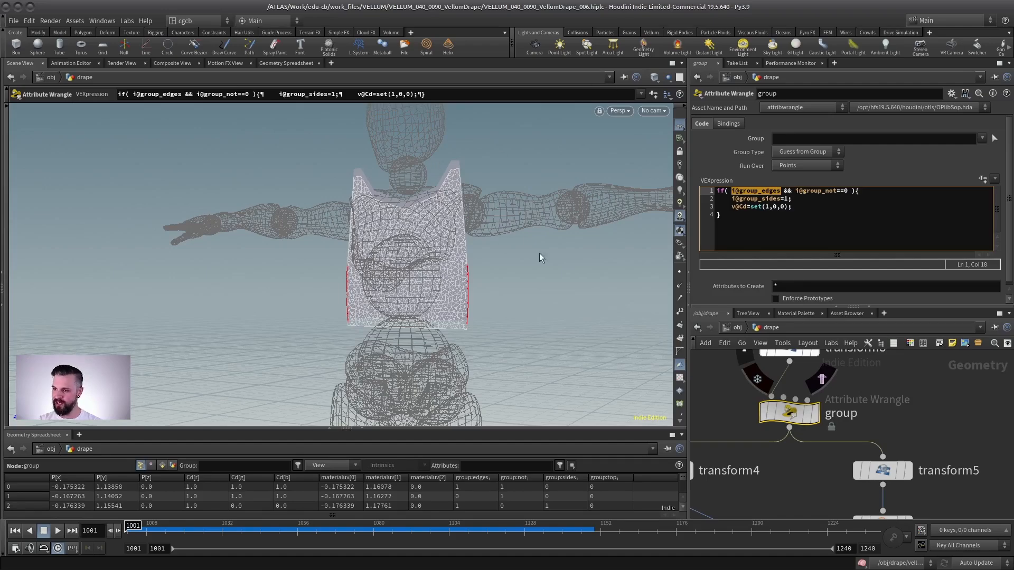
middle_drag(928, 390, 964, 483)
click(828, 390)
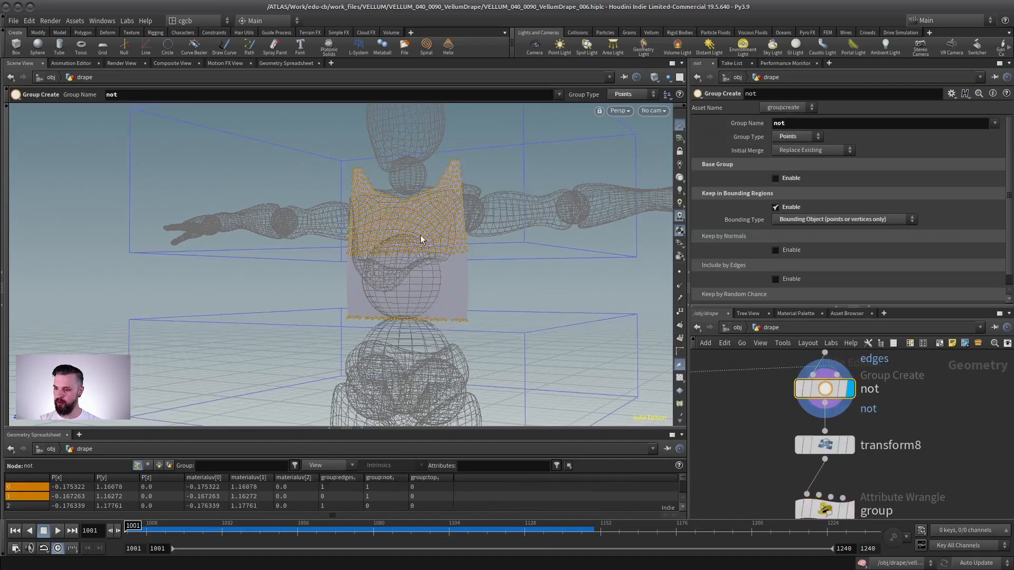
middle_drag(889, 443, 873, 357)
click(831, 425)
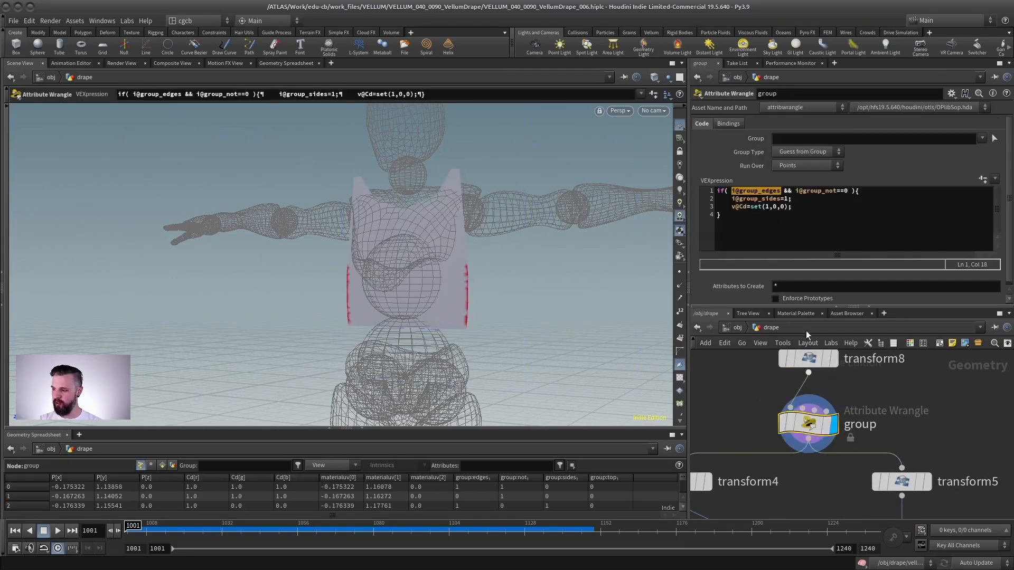
drag(732, 198, 761, 199)
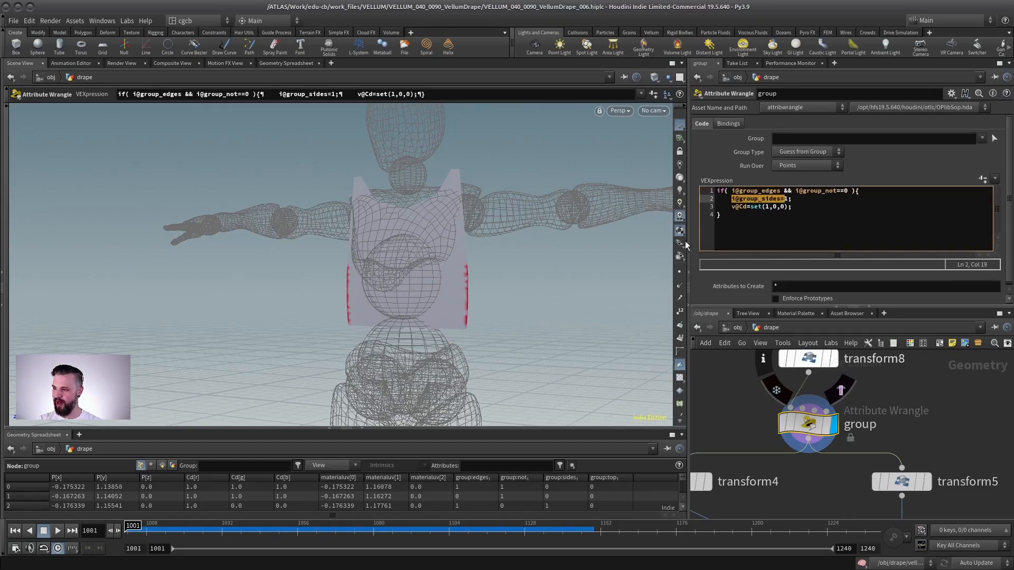
scroll(338, 272, up, 4)
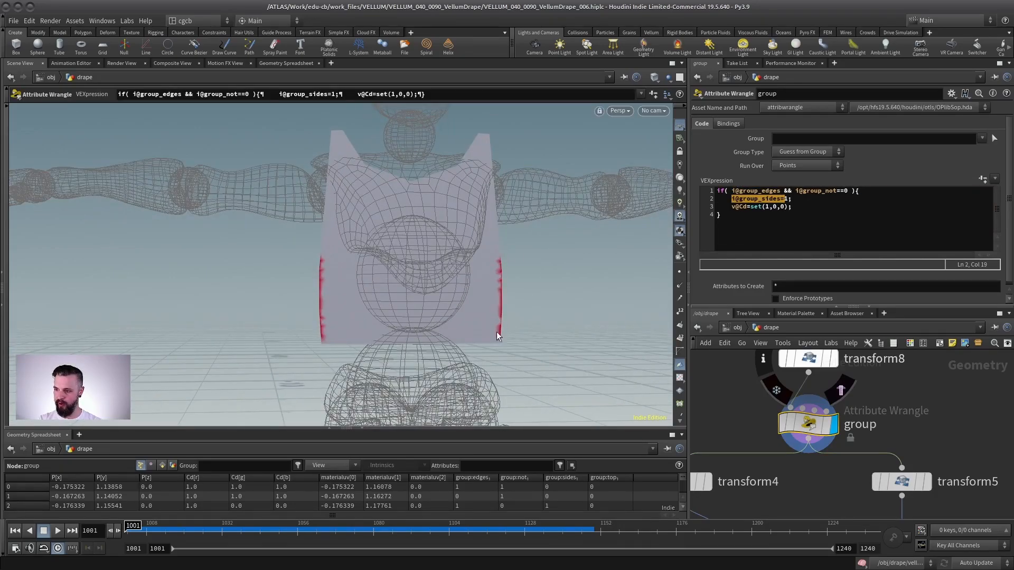
scroll(908, 373, down, 3)
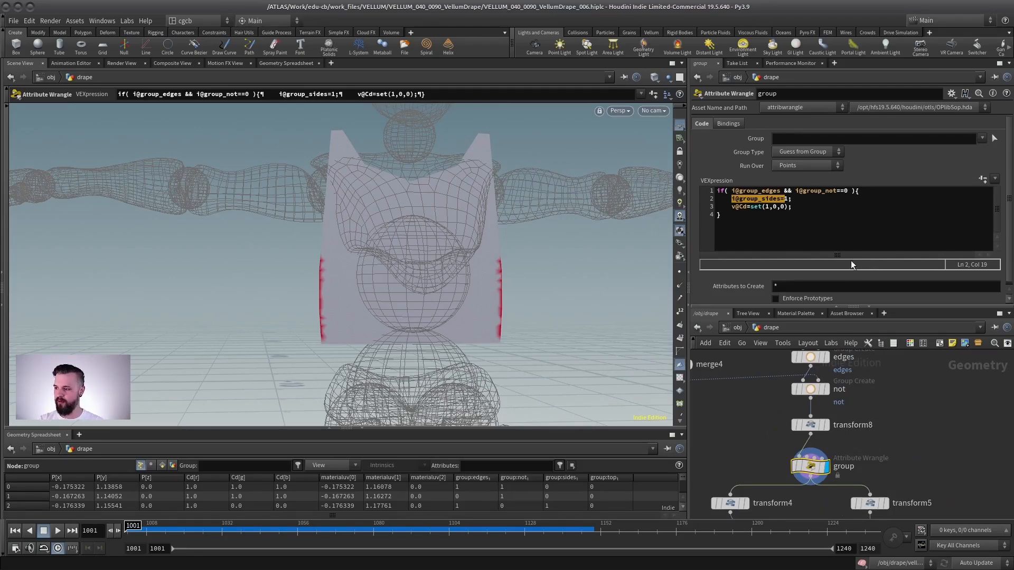
drag(895, 306, 897, 194)
scroll(819, 352, down, 2)
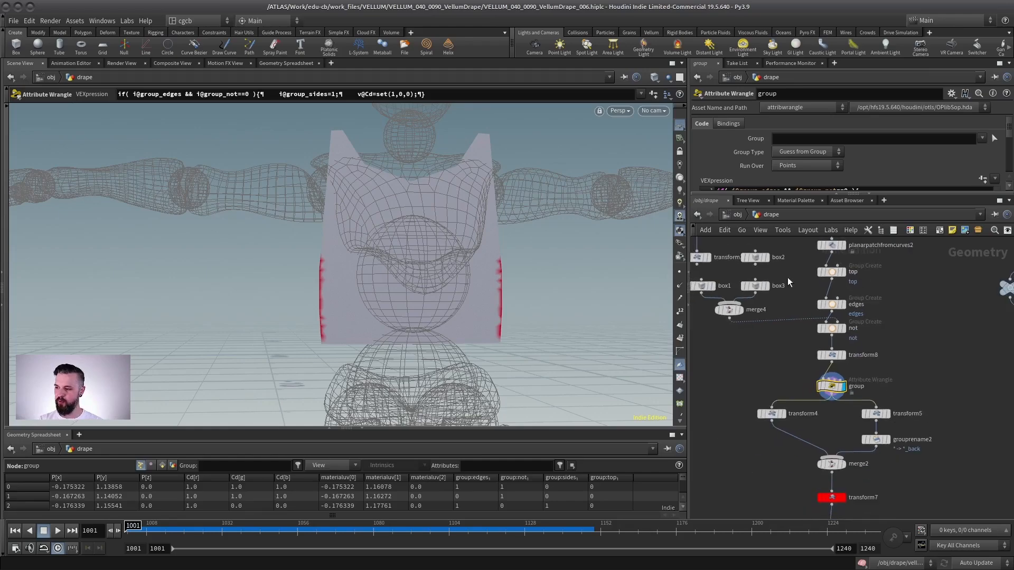
- Display the merge node and orbit to inspect the front and back panels together
drag(381, 271, 470, 265)
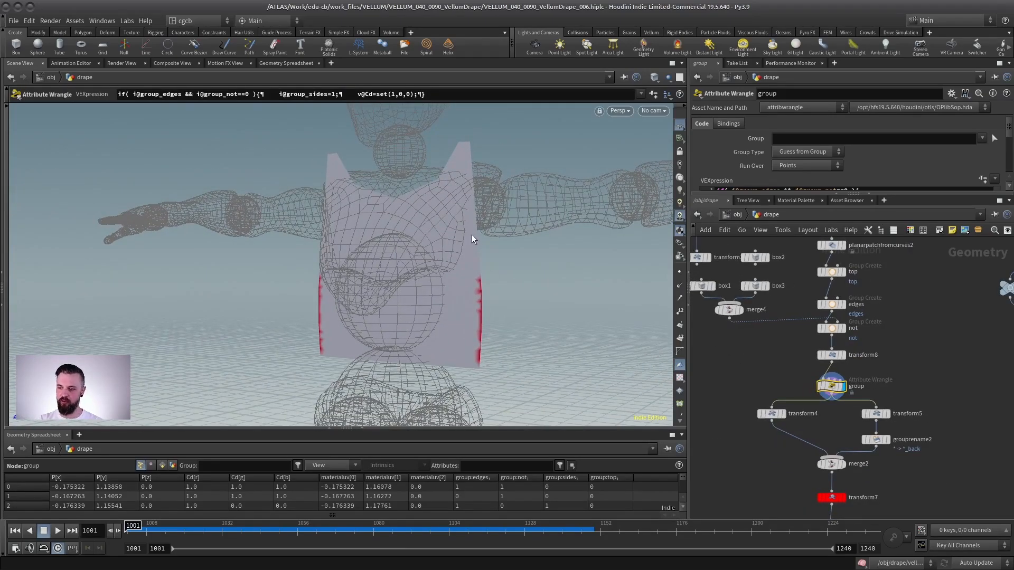
scroll(904, 340, up, 2)
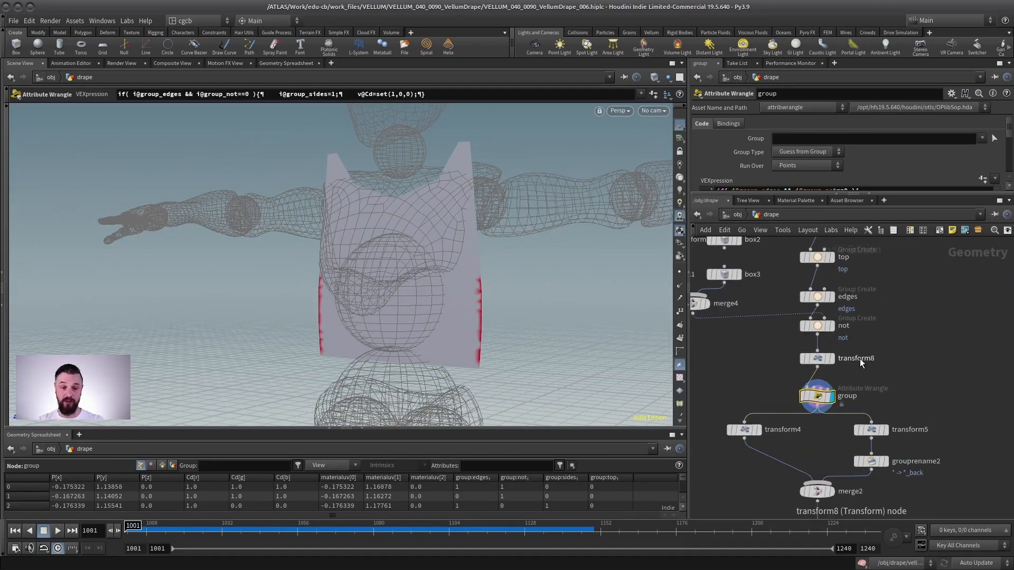
scroll(880, 349, down, 2)
middle_drag(888, 363, 882, 327)
scroll(888, 331, up, 2)
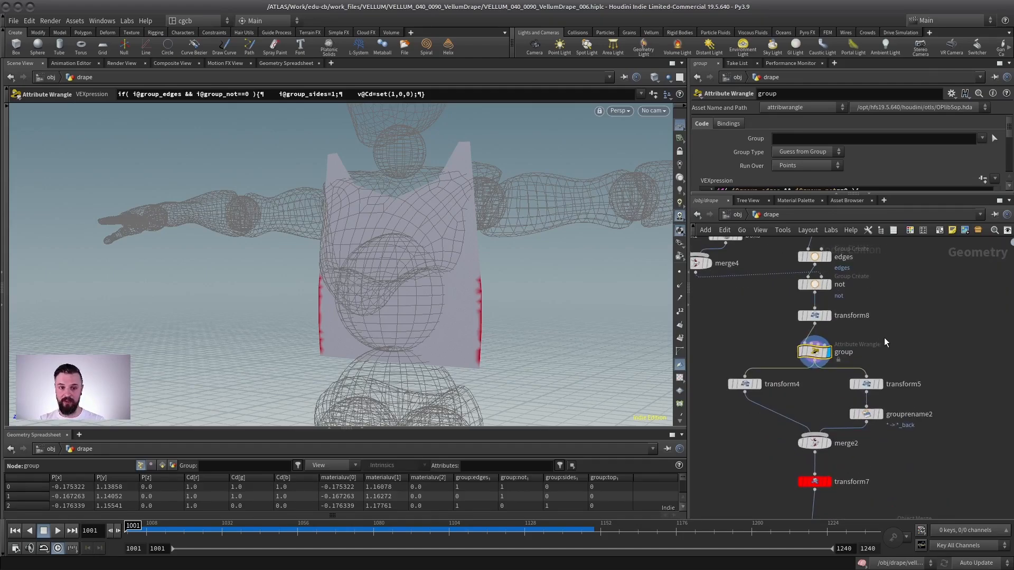
middle_drag(817, 410, 823, 334)
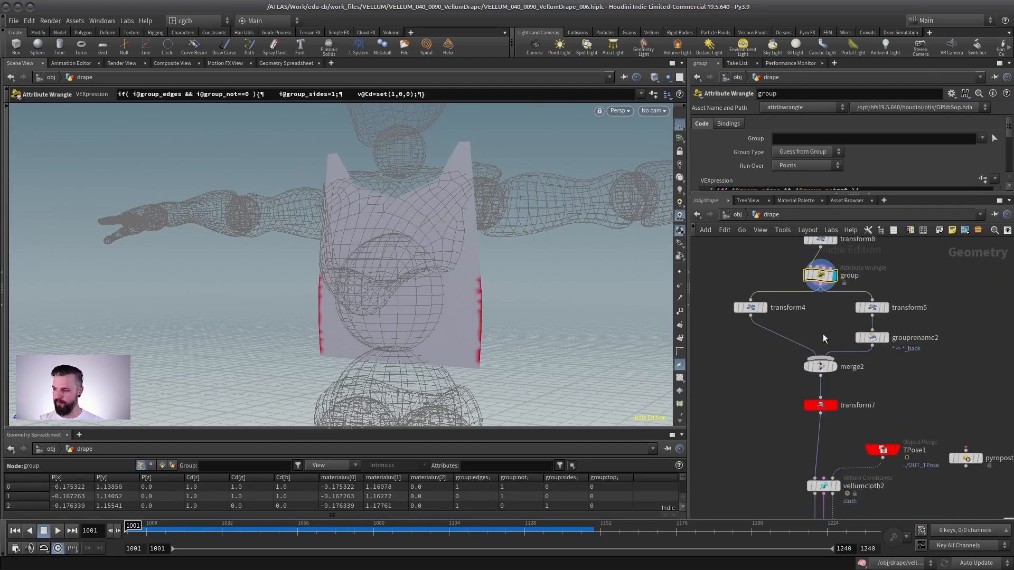
click(837, 367)
drag(432, 253, 234, 227)
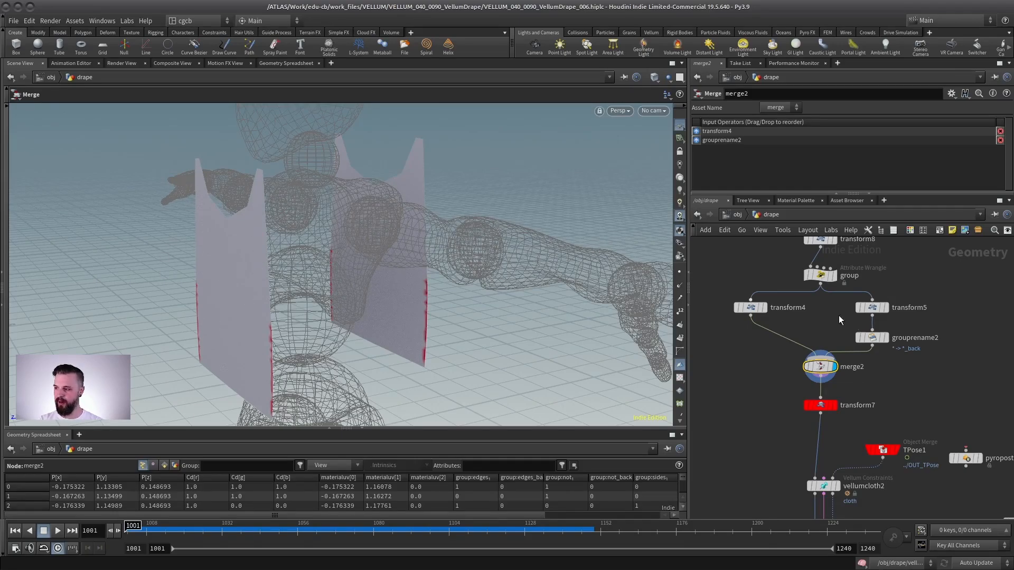
- Inspect the group rename node that renames all groups with the *_back suffix
scroll(903, 316, up, 3)
click(857, 347)
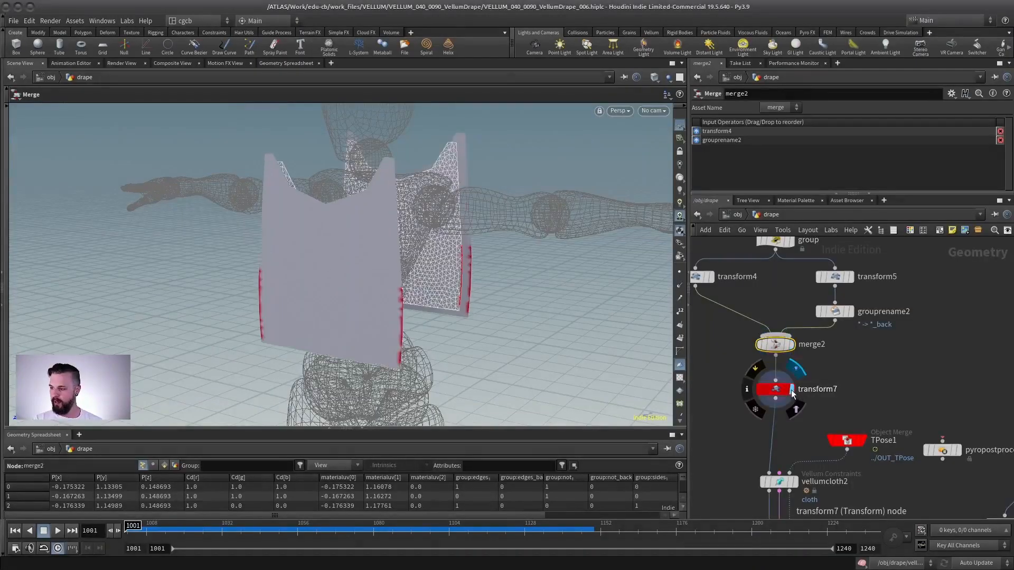
click(774, 386)
- Display the Vellum Constraints cloth node and then the Vellum Drape node to view the panels before draping
middle_drag(792, 486, 863, 277)
click(797, 338)
click(779, 359)
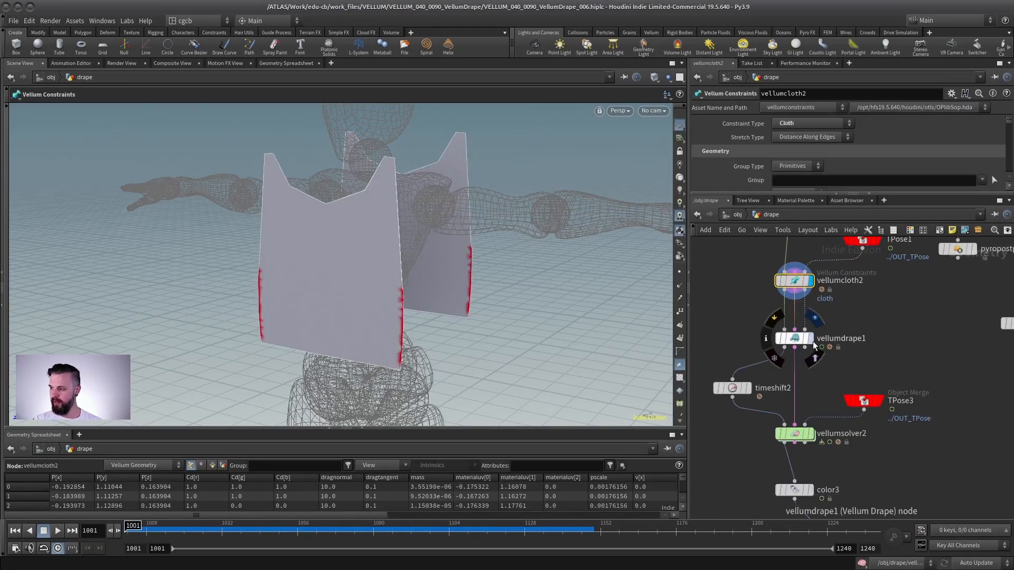
click(813, 341)
click(791, 338)
drag(396, 254, 362, 297)
key(Return)
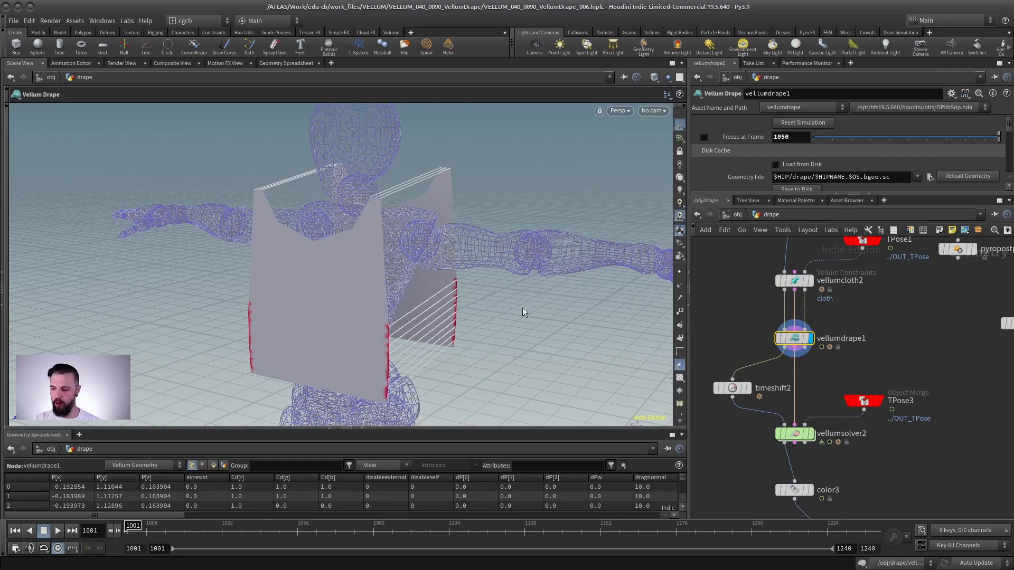
- Play the drape simulation and orbit around to examine how the panels wrap the character
middle_drag(777, 305, 783, 534)
middle_drag(732, 247, 750, 491)
middle_drag(818, 267, 832, 326)
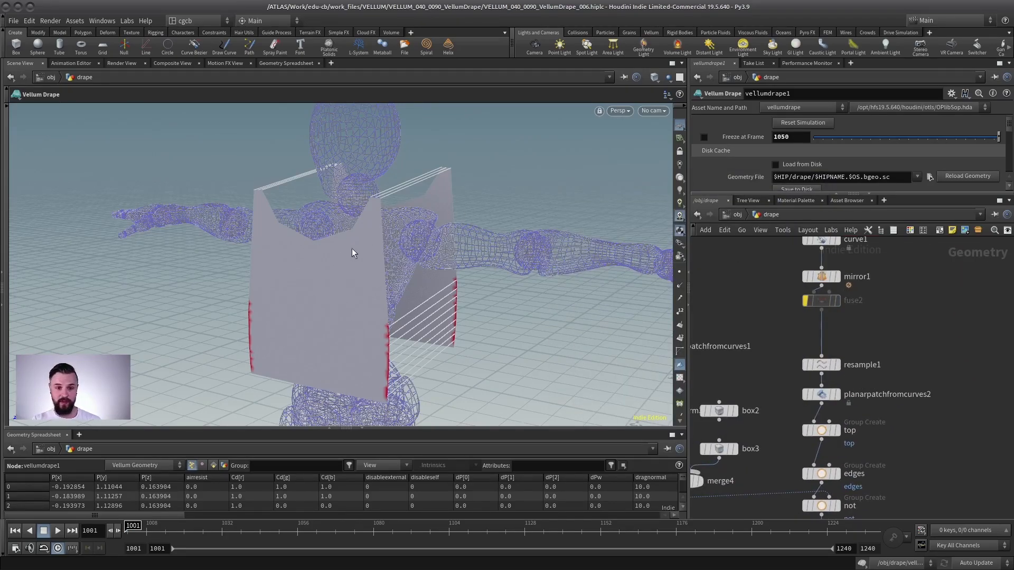
middle_drag(915, 389, 912, 212)
middle_drag(882, 507, 845, 361)
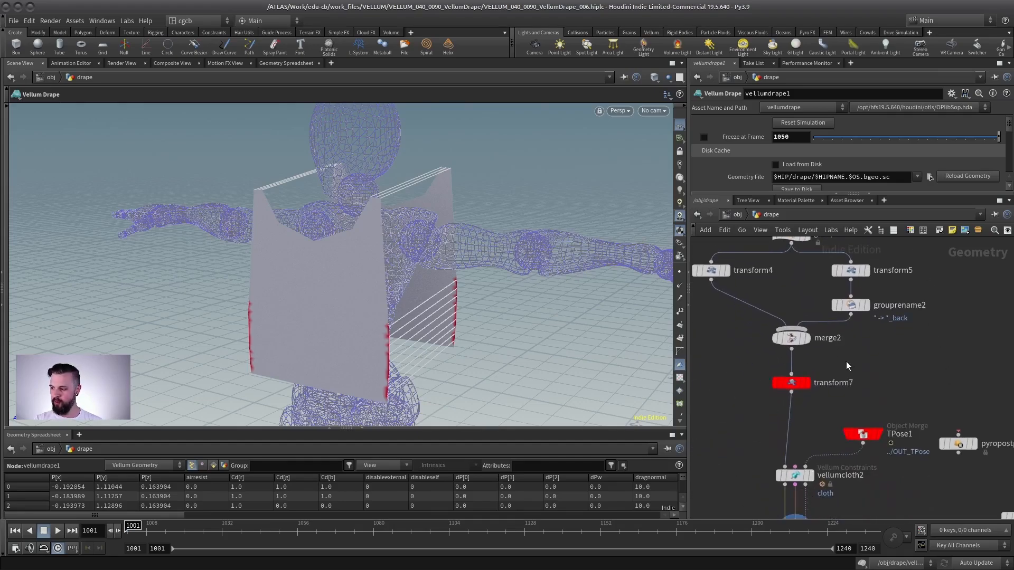
scroll(839, 358, down, 2)
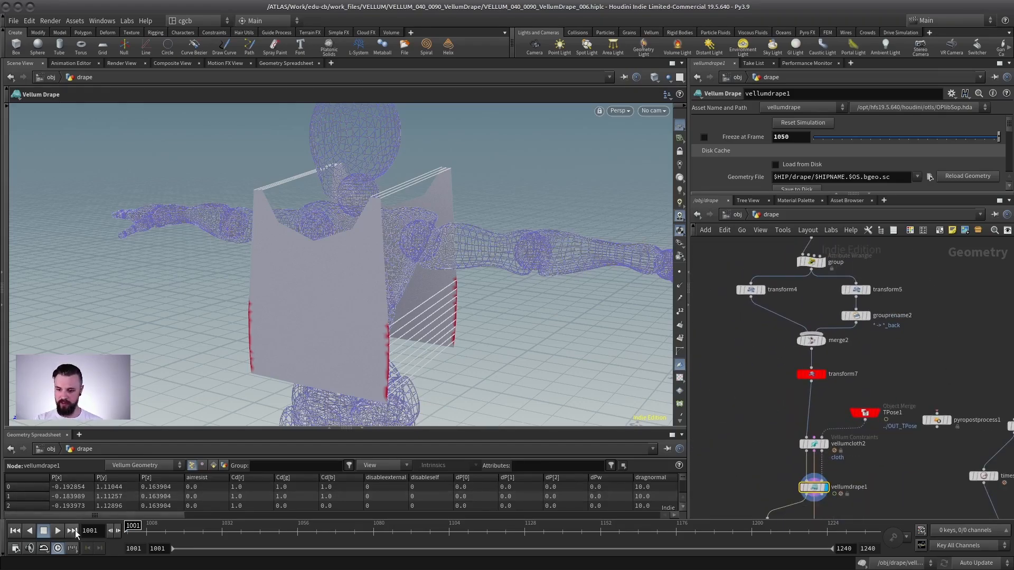
click(58, 531)
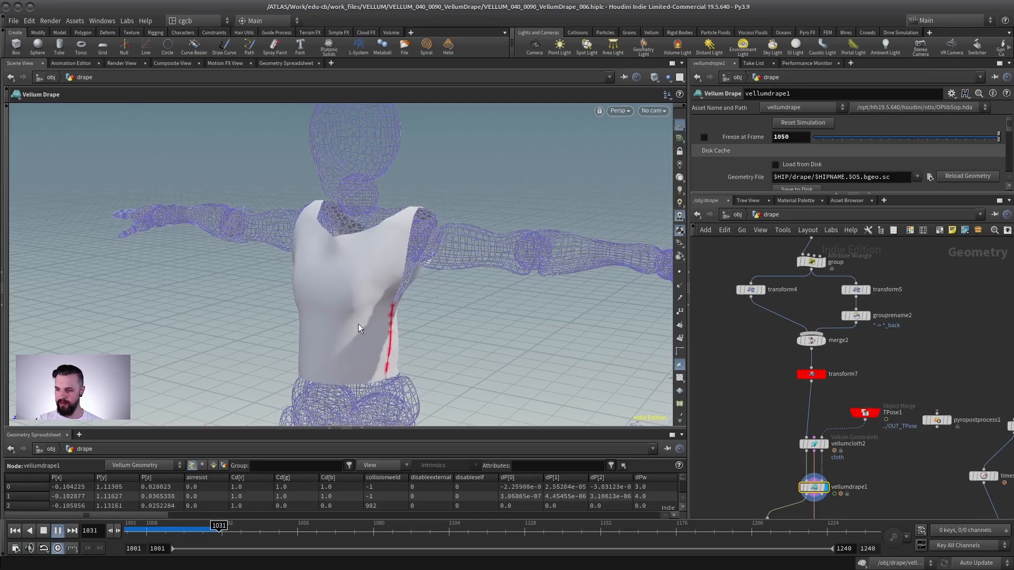
click(58, 530)
key(Escape)
drag(296, 264, 366, 276)
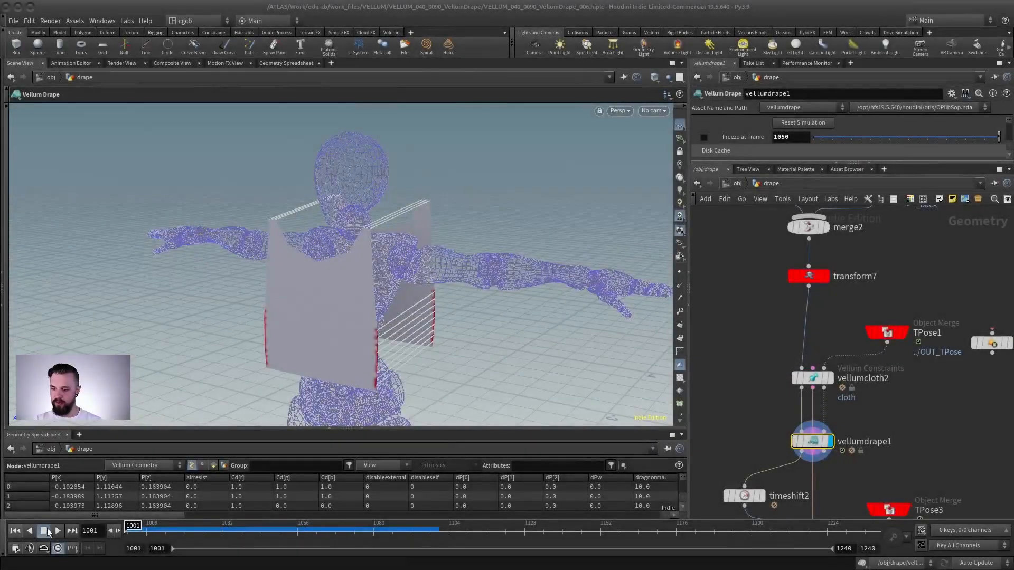
key(Up)
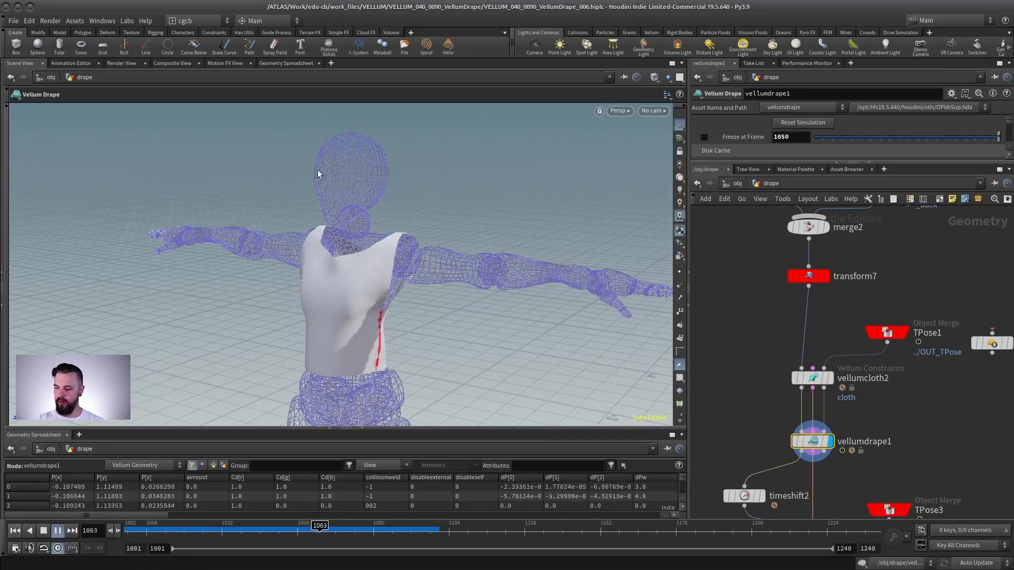
key(Up)
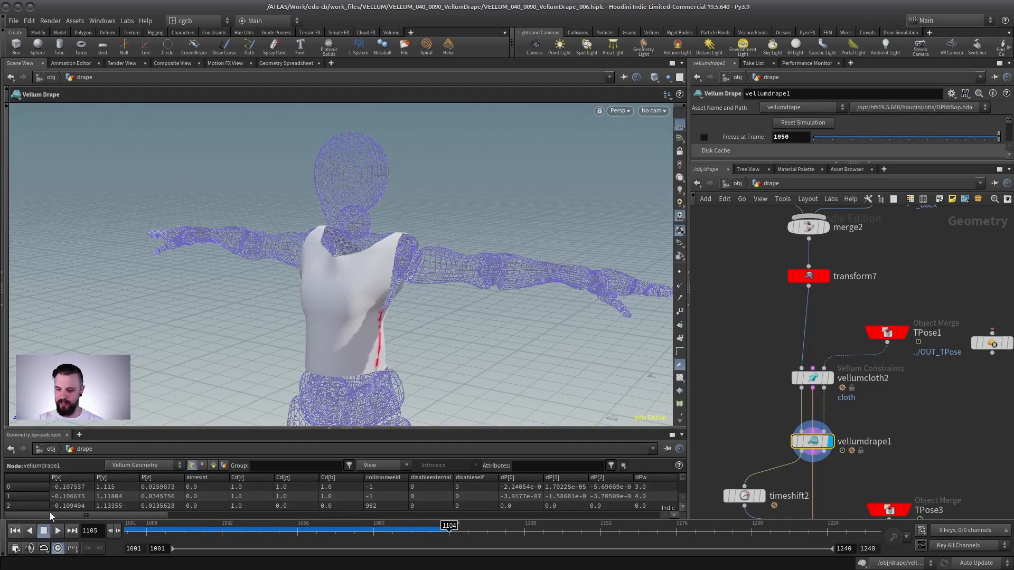
- View the T-pose character merge, then redisplay the Vellum Drape and scrub the timeline to examine the drape forming
click(903, 332)
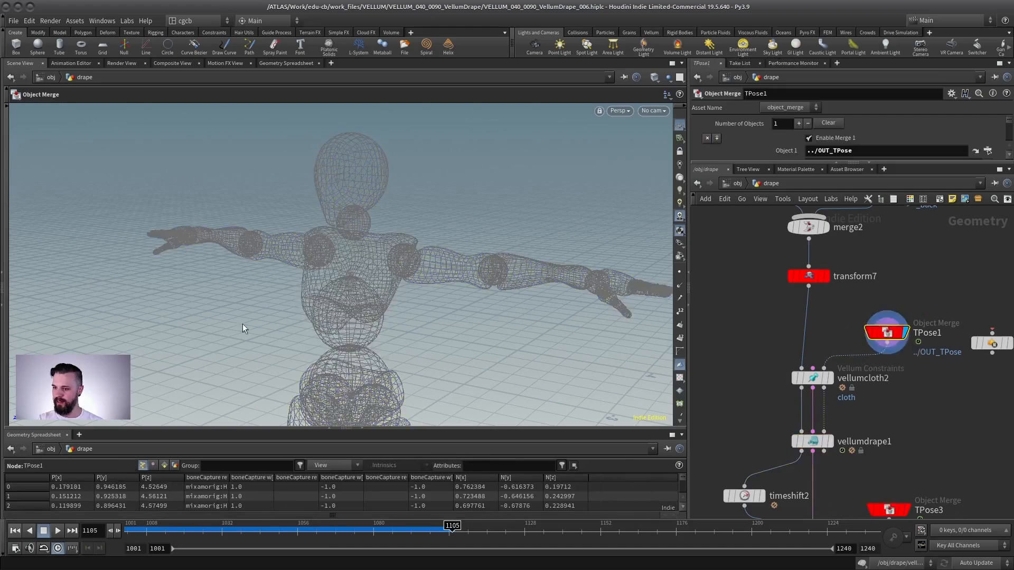
drag(292, 529, 129, 525)
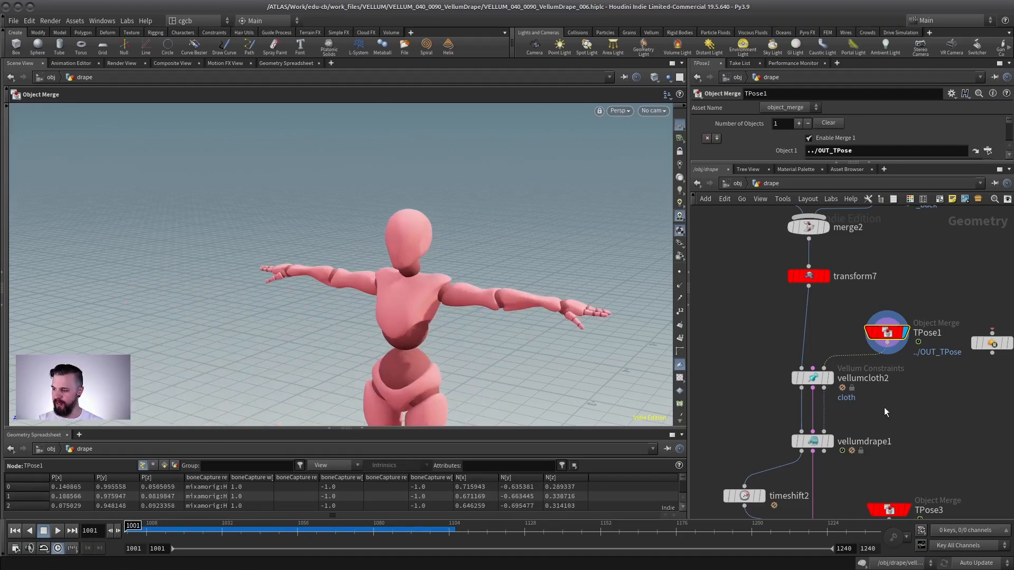
click(831, 447)
click(815, 441)
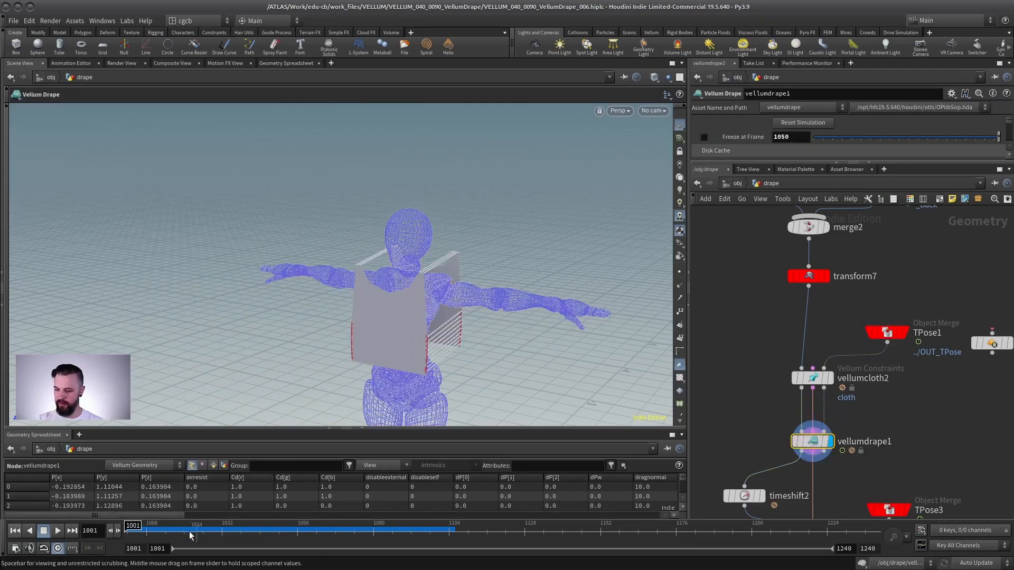
drag(132, 526, 258, 531)
key(ctrl+Up)
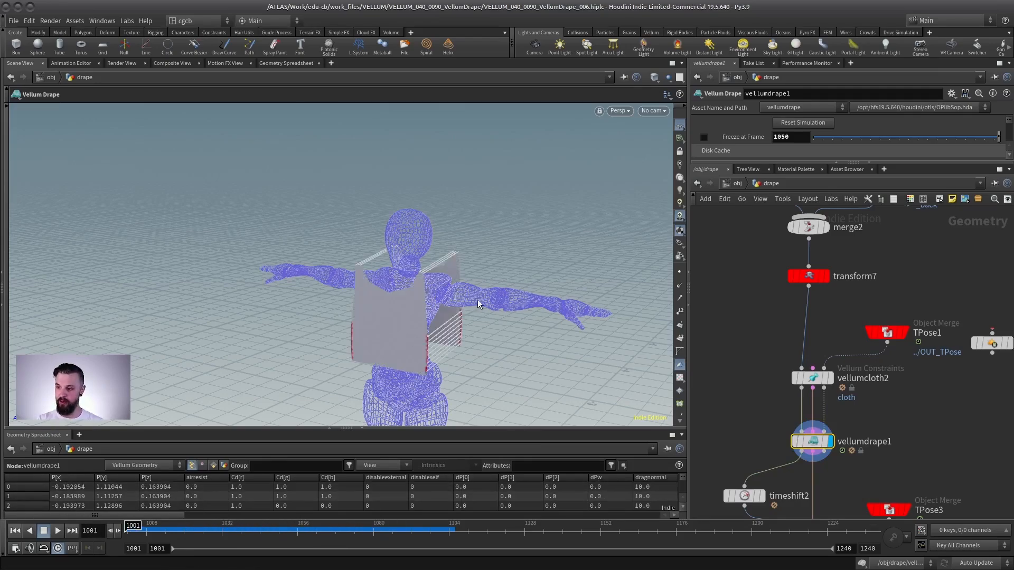
scroll(438, 321, up, 3)
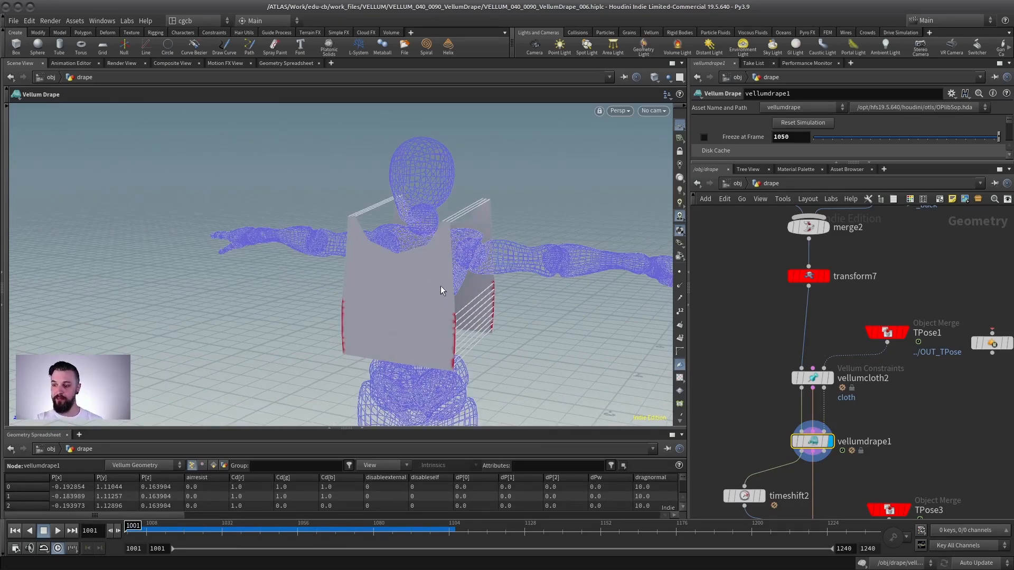
drag(133, 526, 376, 527)
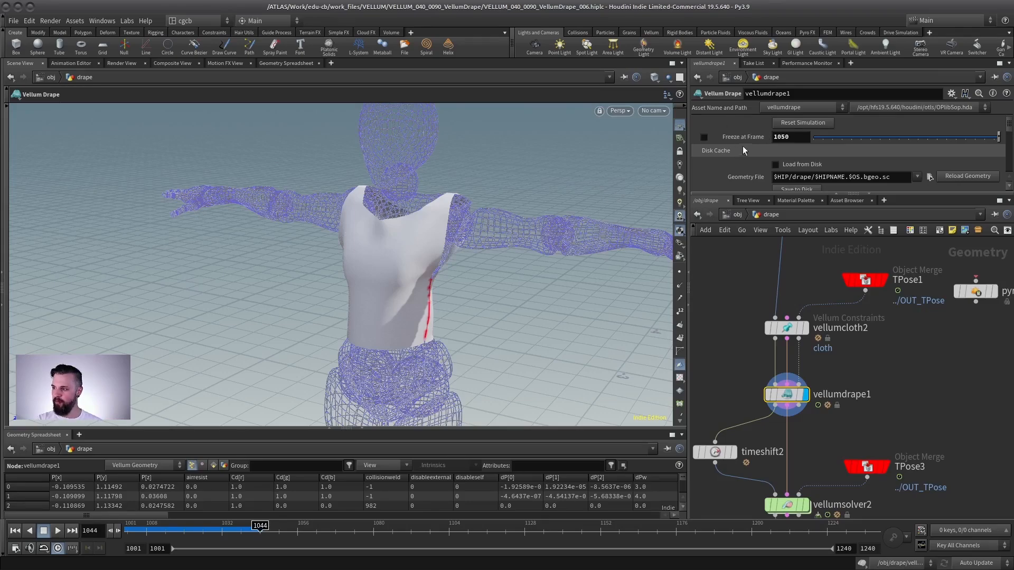
click(704, 137)
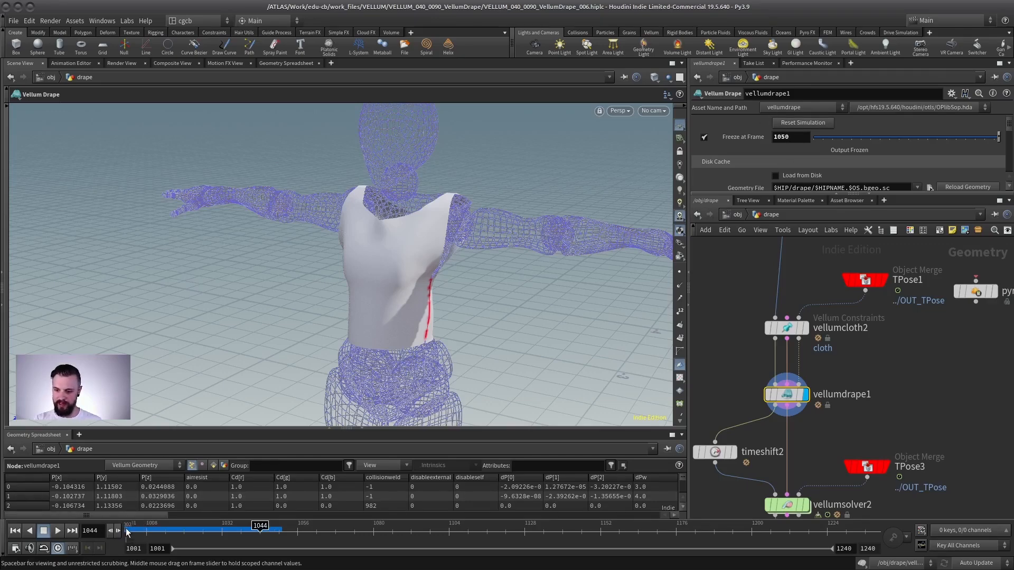
middle_drag(867, 398, 902, 355)
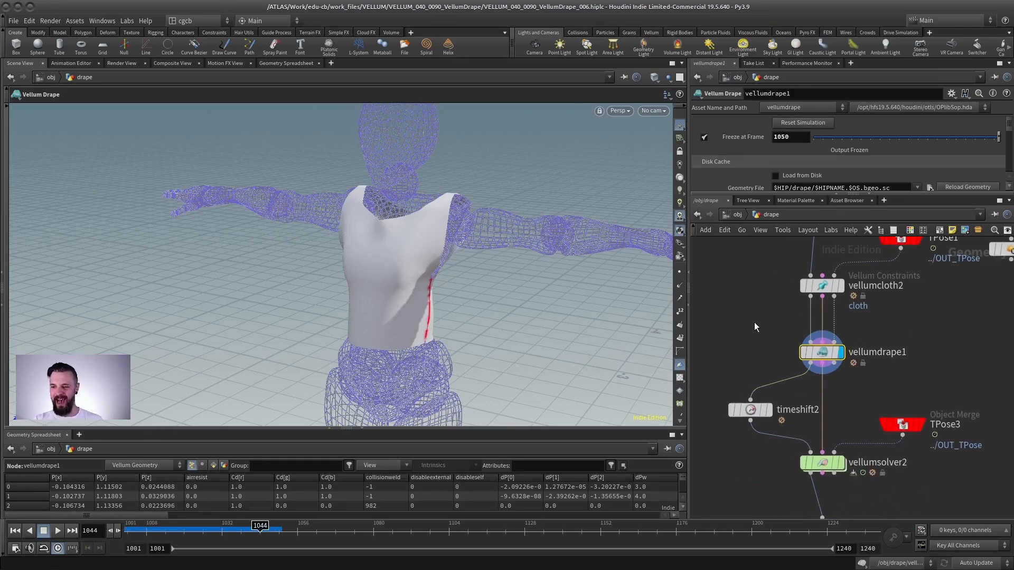
click(704, 137)
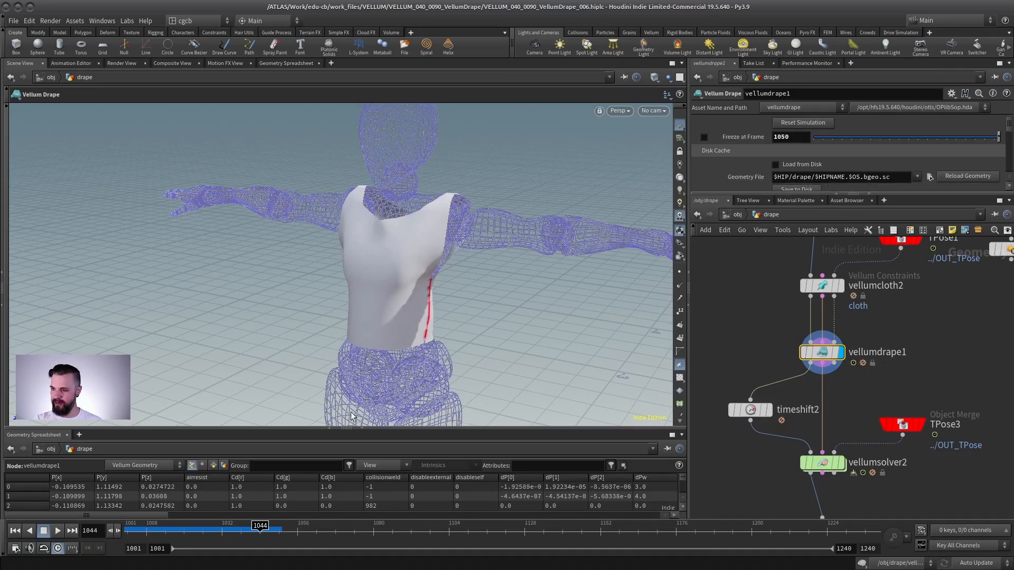
drag(233, 524, 195, 517)
- Display the Vellum Solver node's output in the viewport
mouse_move(770, 415)
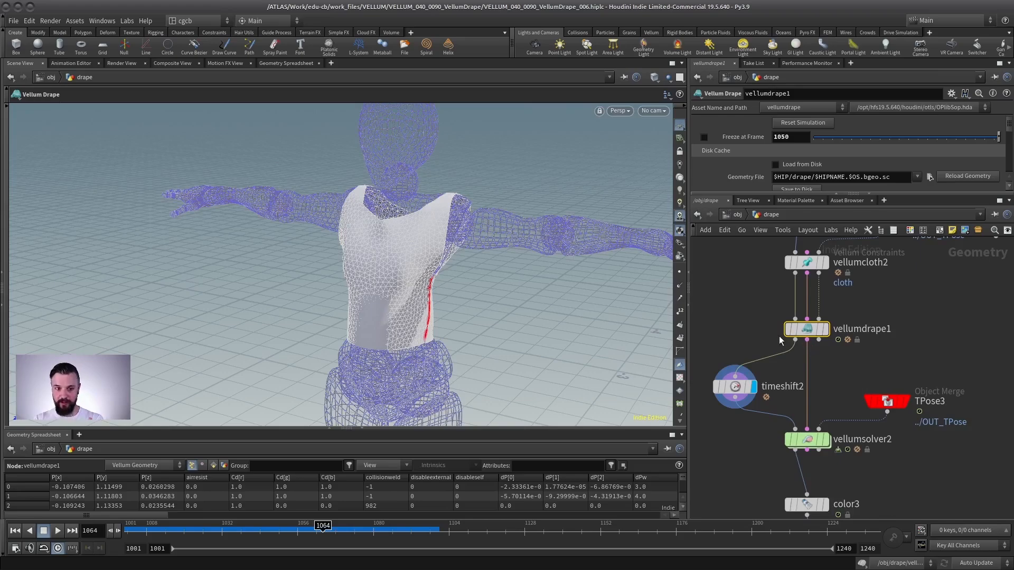
mouse_move(789, 331)
middle_drag(802, 377, 812, 346)
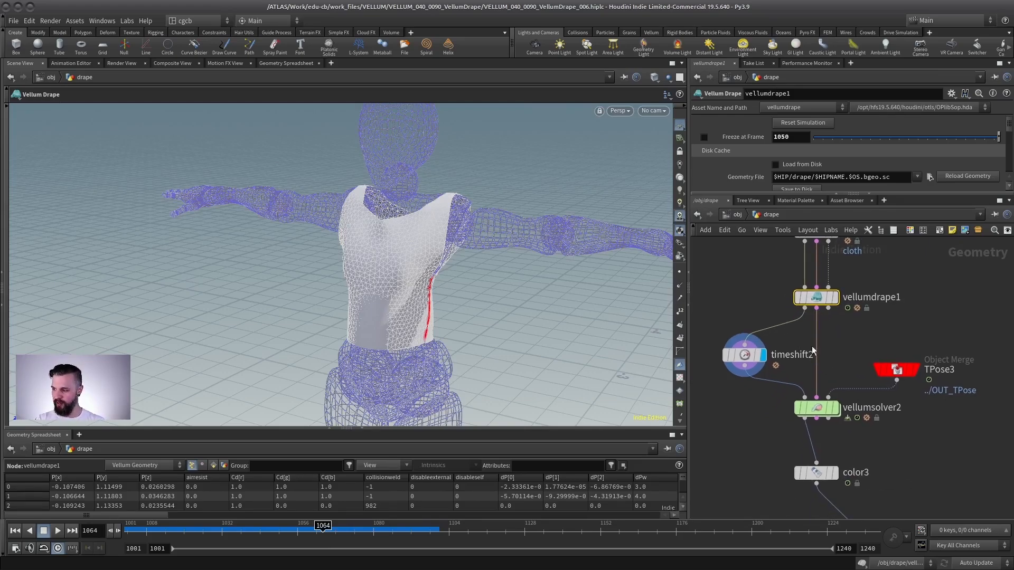
click(821, 408)
click(836, 408)
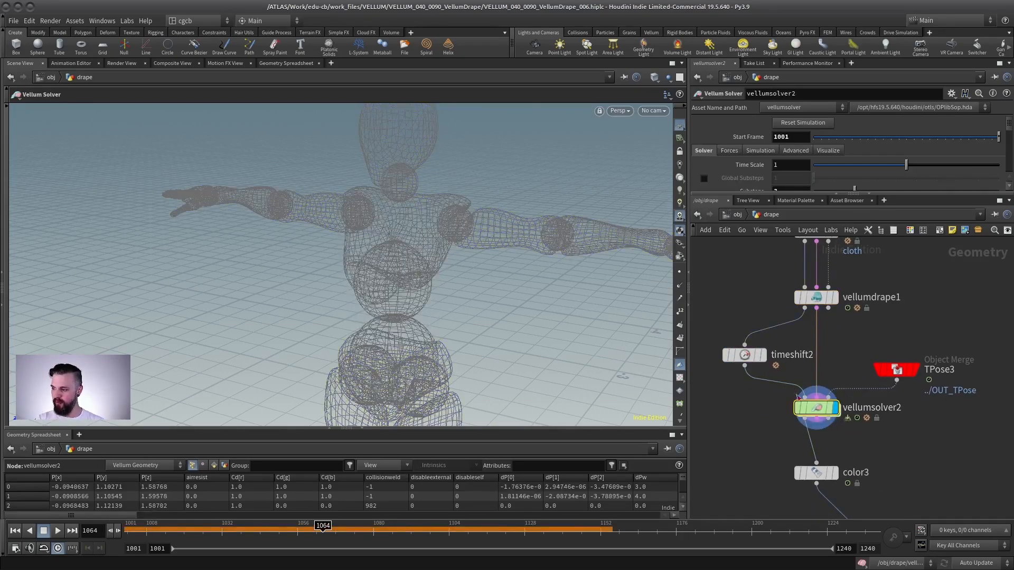
- Select the Vellum Constraints cloth node and review its stretch and bend stiffness parameters
middle_drag(830, 290, 823, 339)
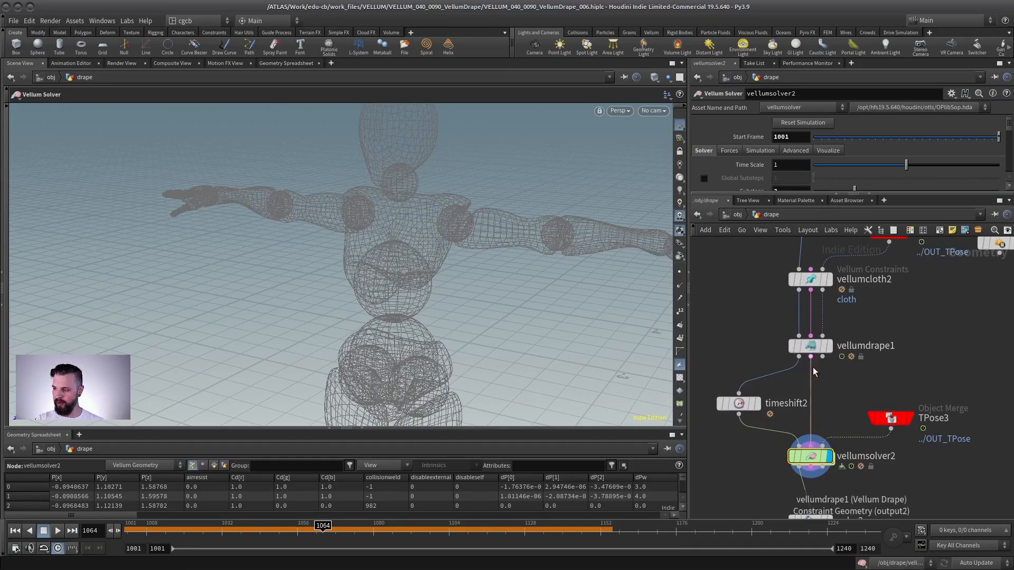
middle_drag(869, 295, 828, 357)
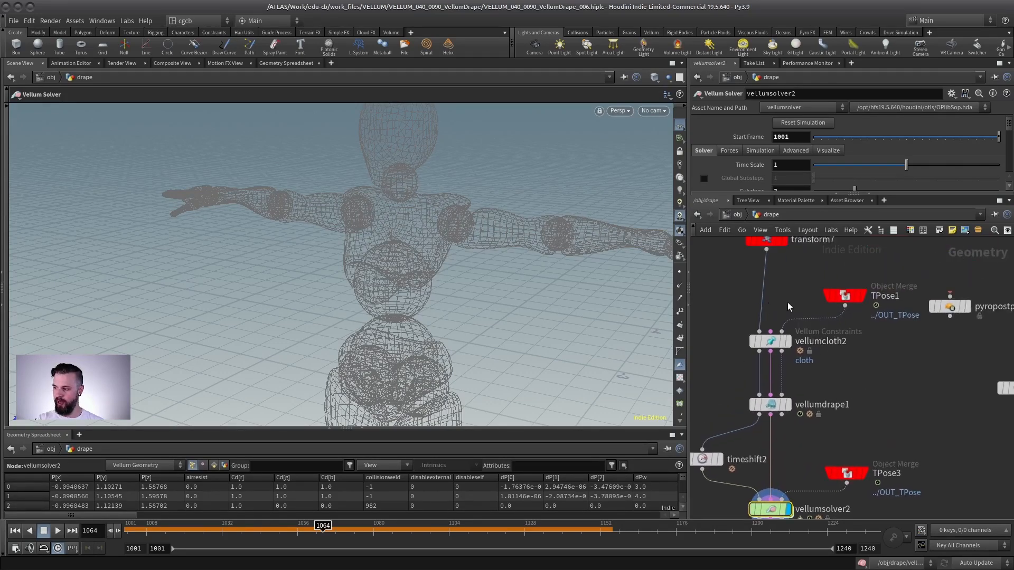
middle_drag(719, 315, 754, 327)
click(804, 353)
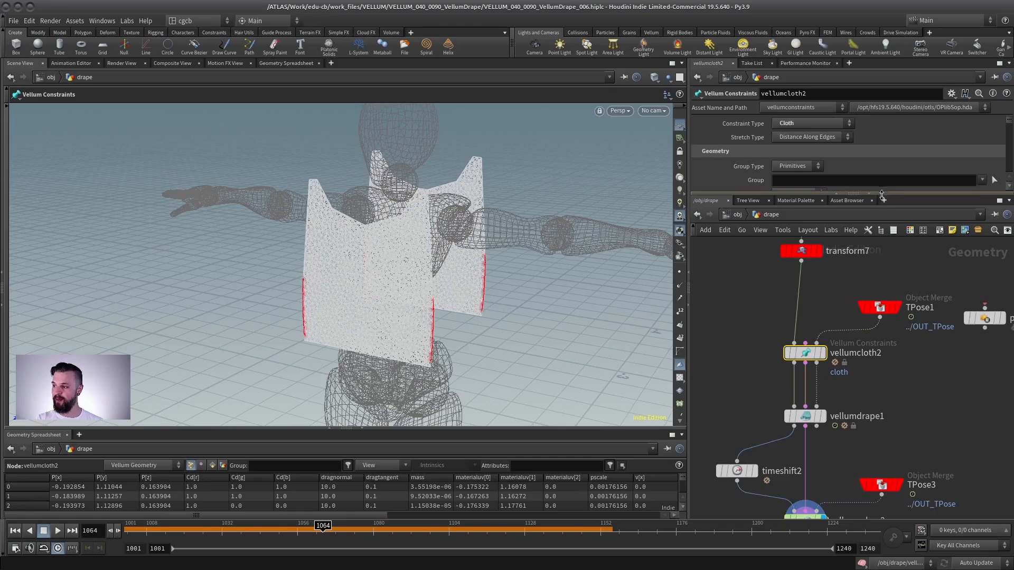
drag(881, 195, 882, 395)
drag(1008, 193, 987, 265)
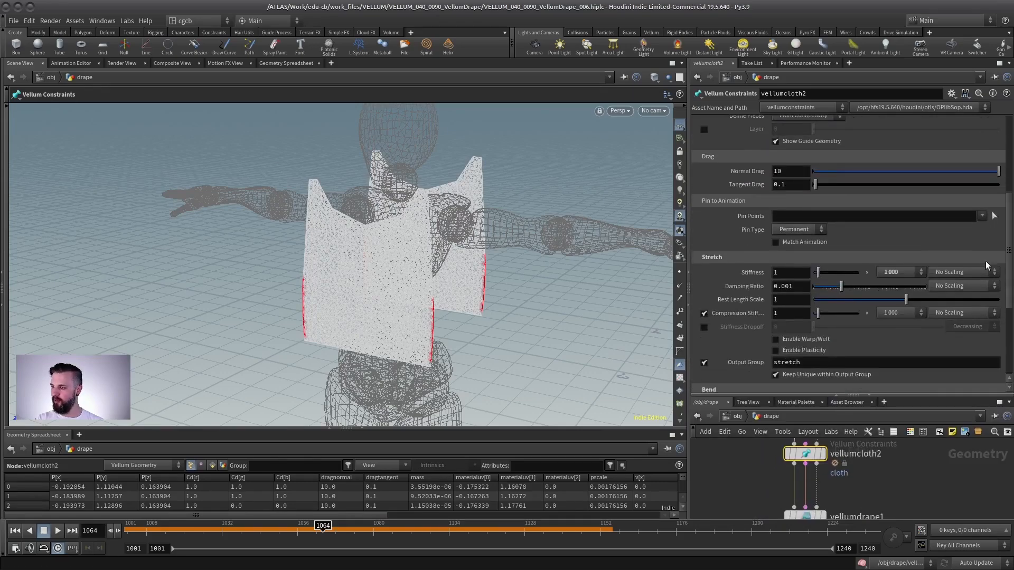
scroll(746, 257, down, 5)
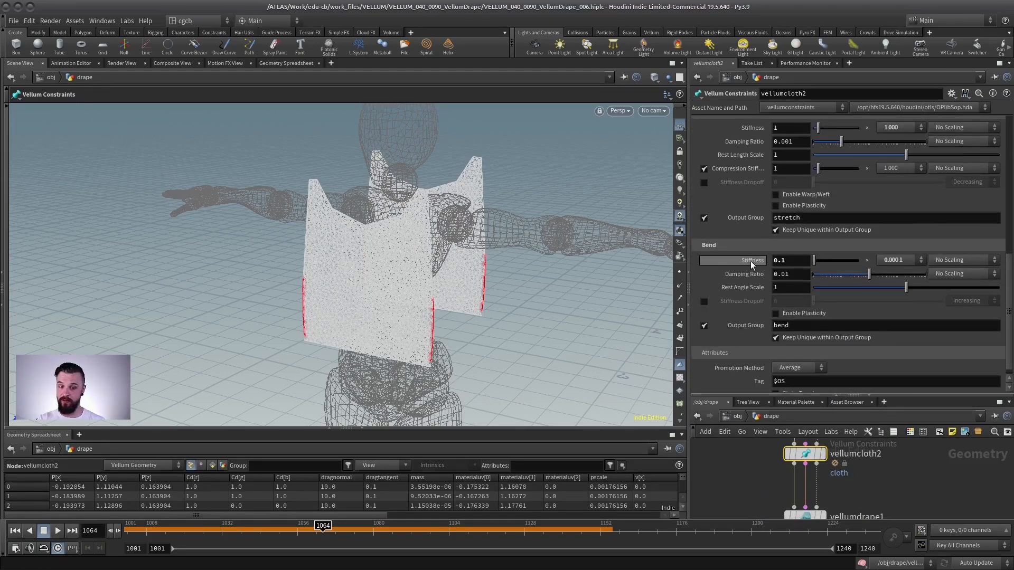
drag(823, 396, 824, 164)
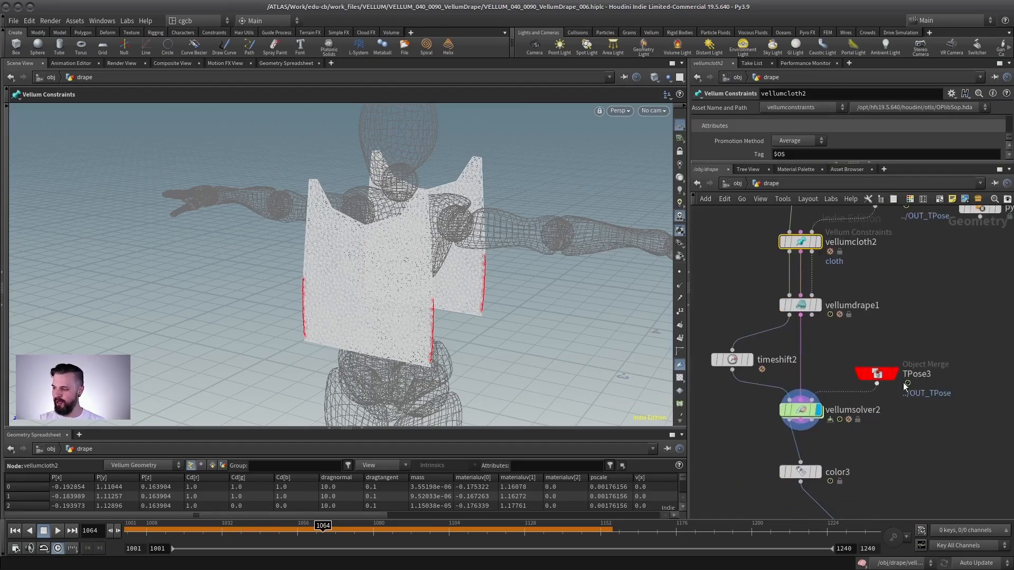
- Display the Vellum Solver node again and rewind to the first frame
click(801, 410)
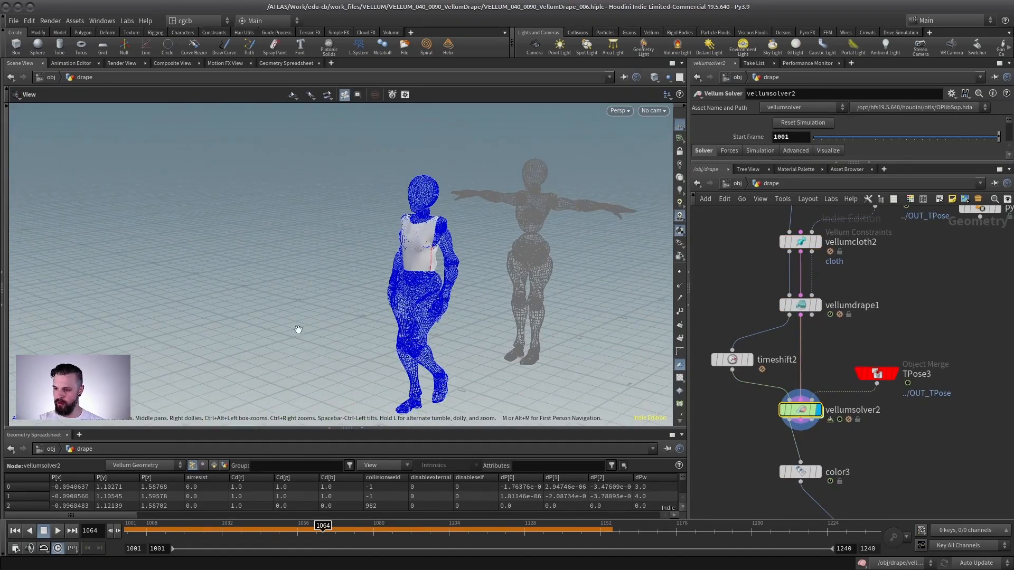
click(14, 530)
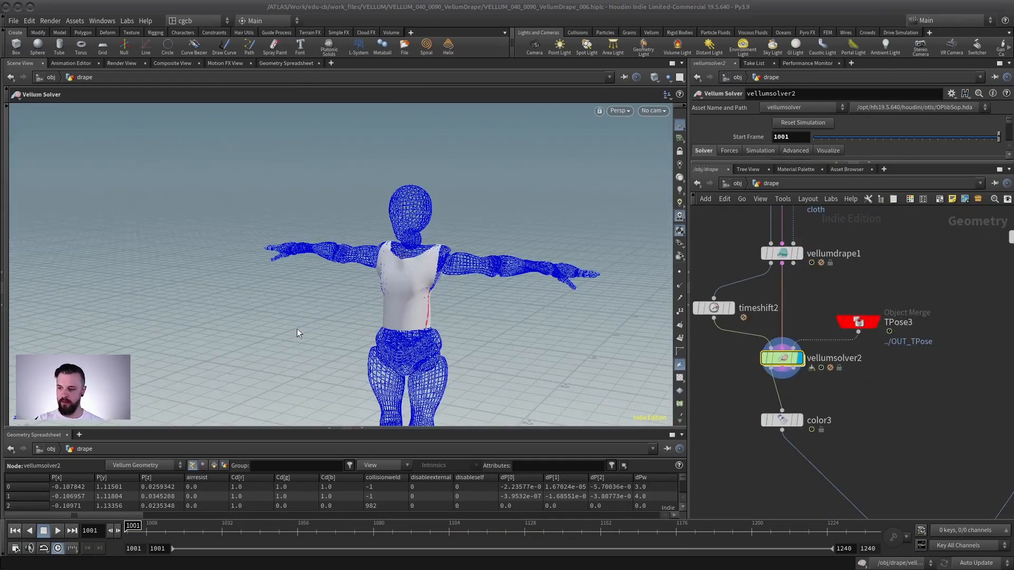
- Play the shirt simulation and orbit around the walking character to watch the cloth
click(56, 530)
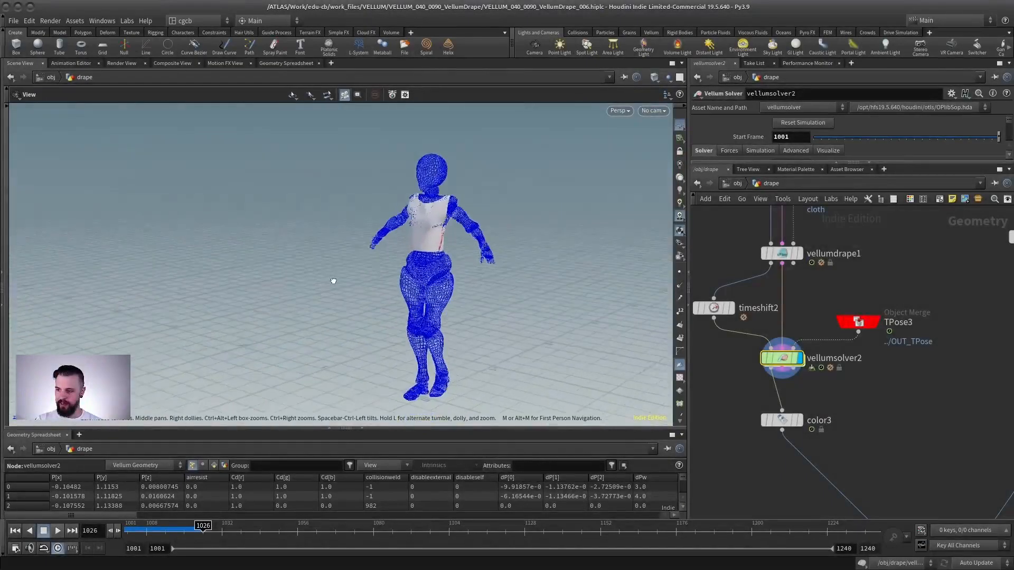
alt+drag(334, 281, 438, 313)
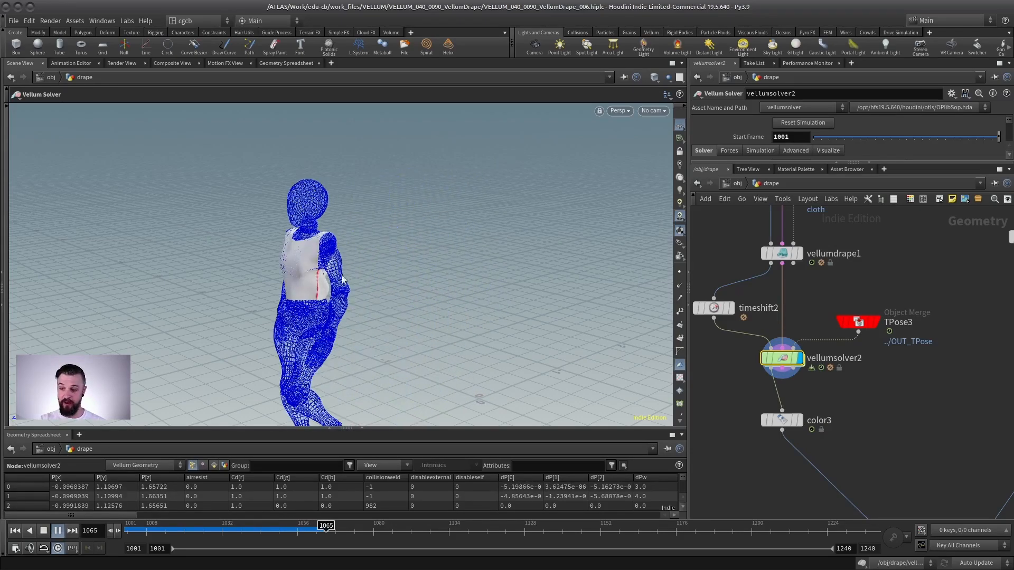
click(57, 529)
- Try inserting a Vellum Constraint Property node between the shirt's Vellum Drape and Vellum Solver nodes
middle_drag(898, 263, 898, 397)
click(789, 324)
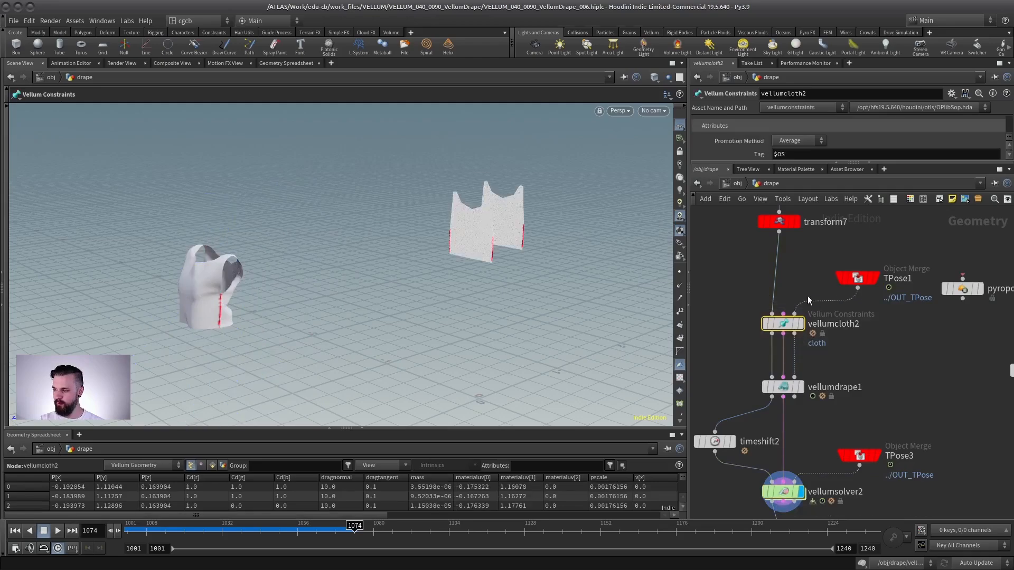
middle_drag(832, 403, 855, 311)
scroll(855, 311, up, 1)
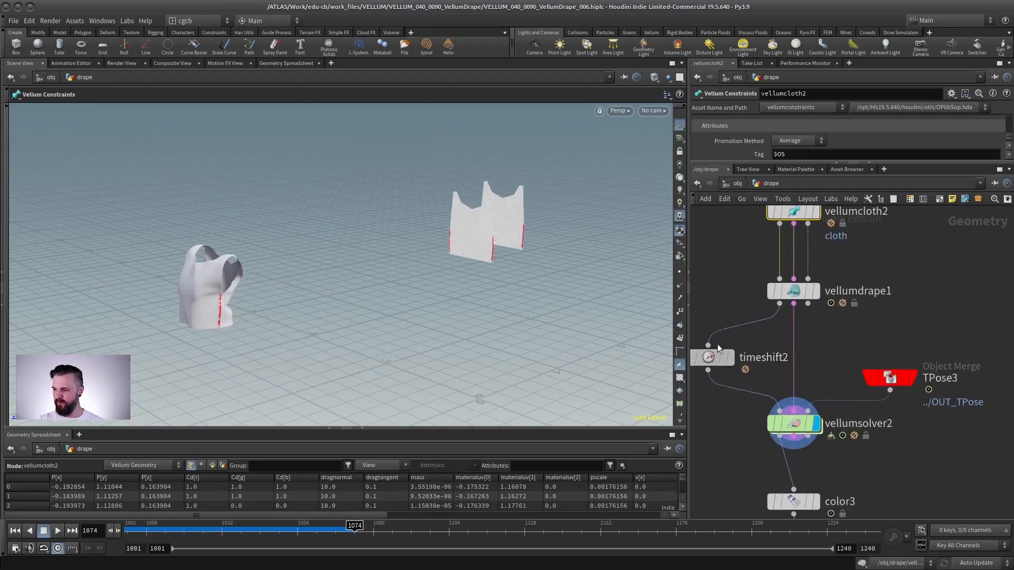
drag(717, 359, 739, 319)
key(Tab)
text(vellum prop)
click(917, 46)
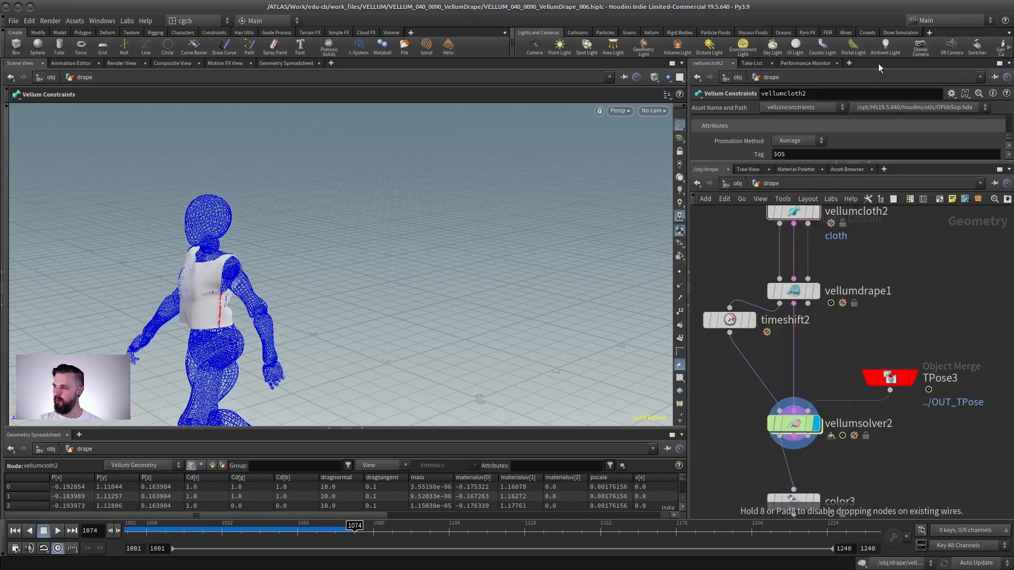
click(765, 372)
click(795, 377)
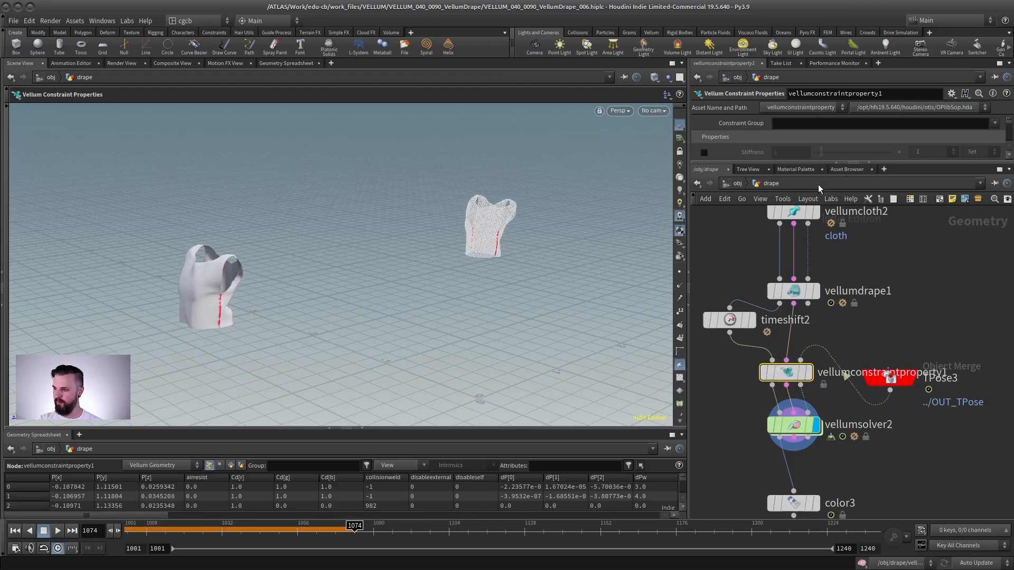
click(837, 159)
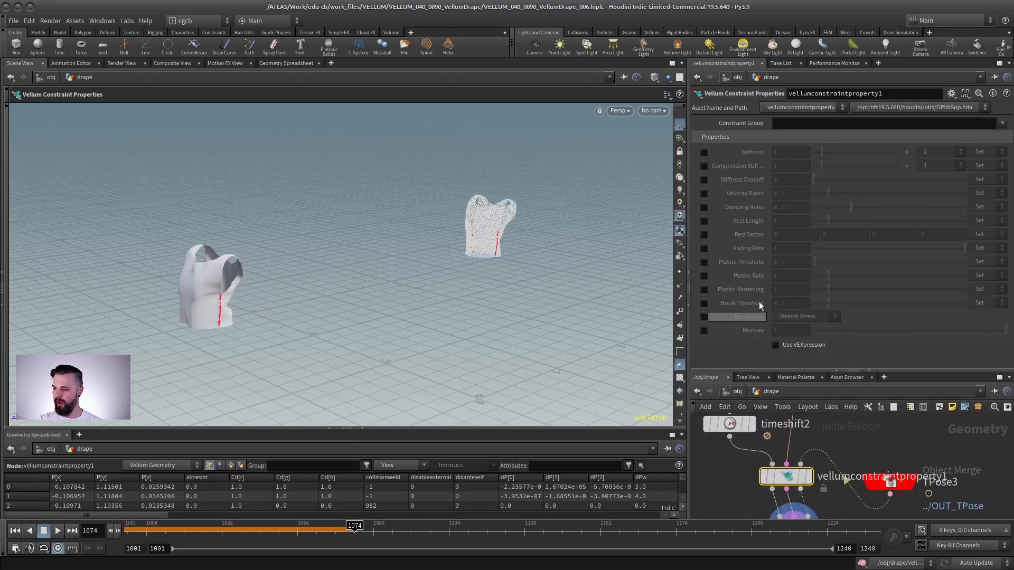
drag(770, 371, 784, 162)
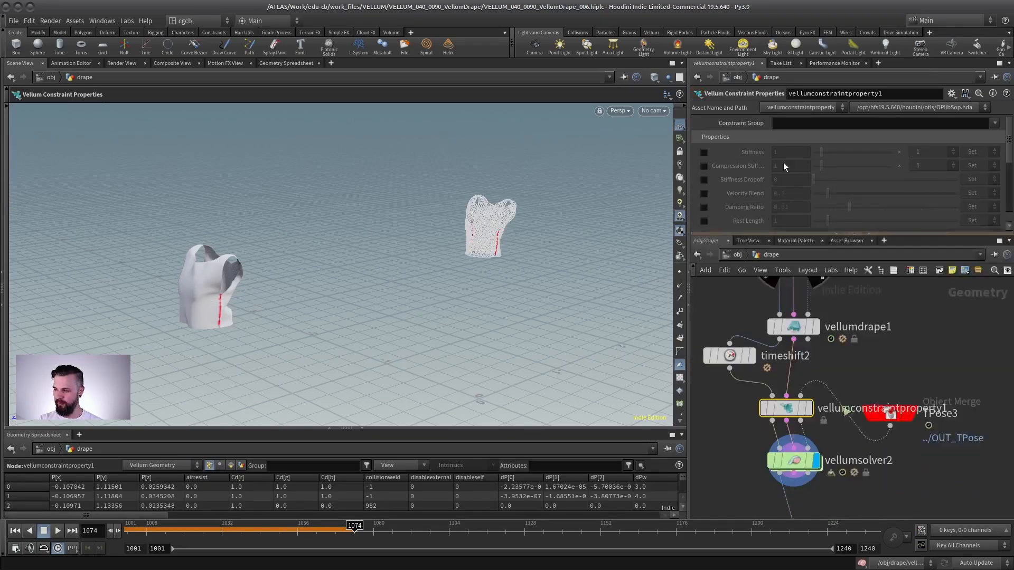
click(840, 335)
scroll(852, 328, down, 1)
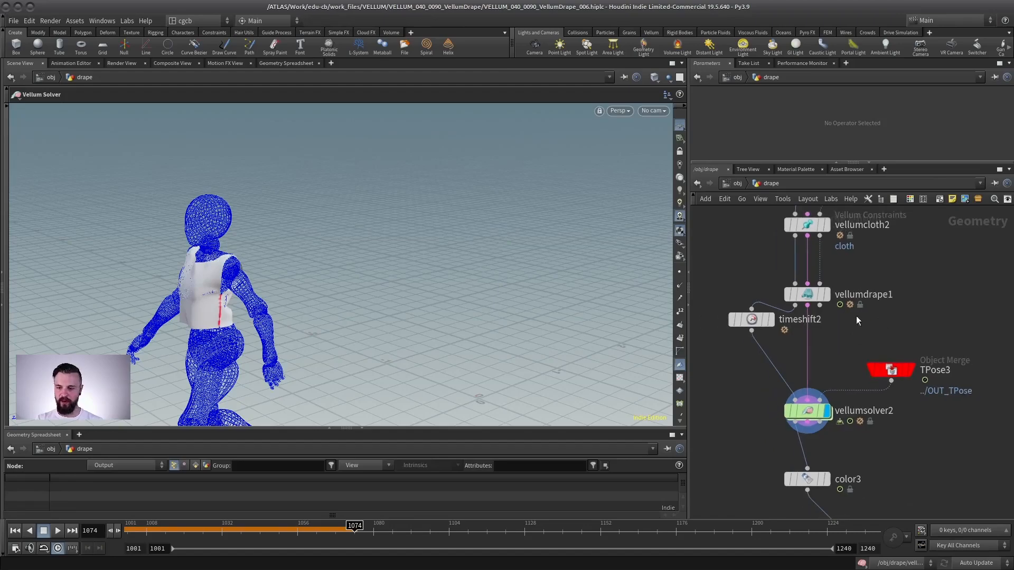
- Navigate the network to the dress's Planar Patch node and review its ring shape and seam settings
scroll(877, 325, down, 3)
mouse_move(876, 331)
middle_down()
mouse_move(855, 322)
mouse_move(868, 334)
middle_up()
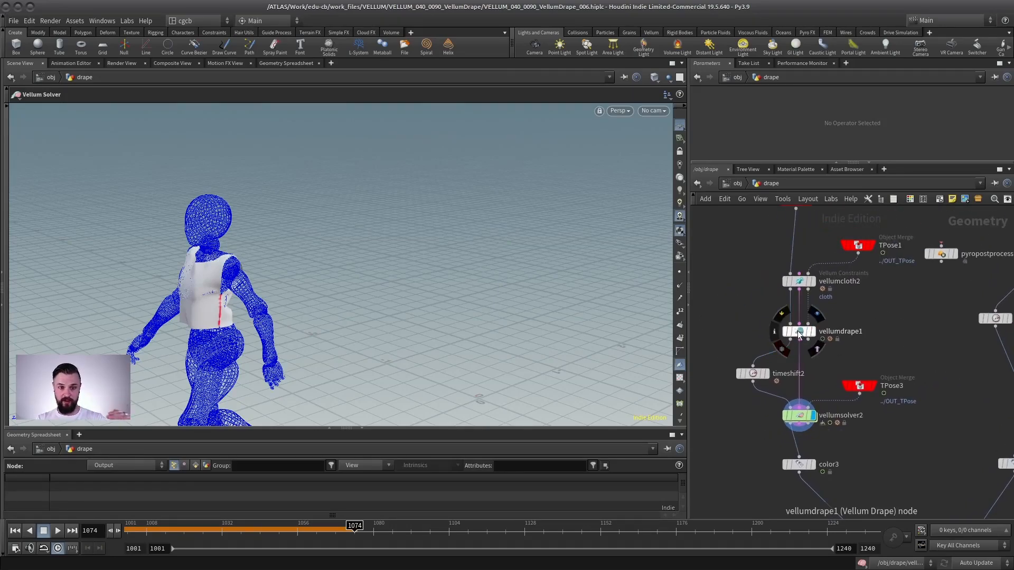
middle_drag(836, 347, 839, 279)
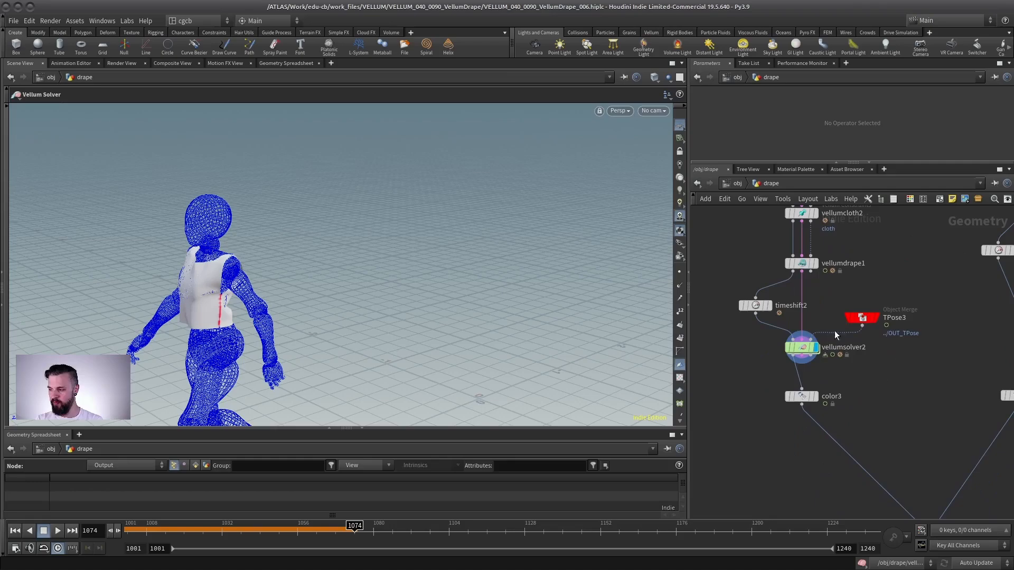
middle_drag(852, 371, 693, 358)
middle_drag(892, 244, 768, 485)
scroll(818, 351, down, 3)
middle_drag(769, 291, 783, 412)
scroll(784, 412, up, 4)
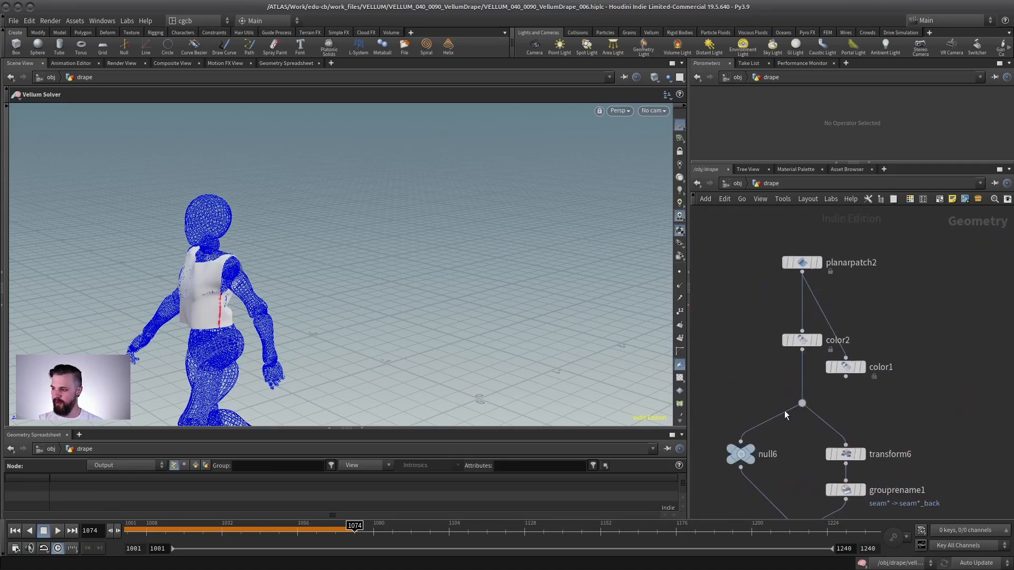
click(812, 265)
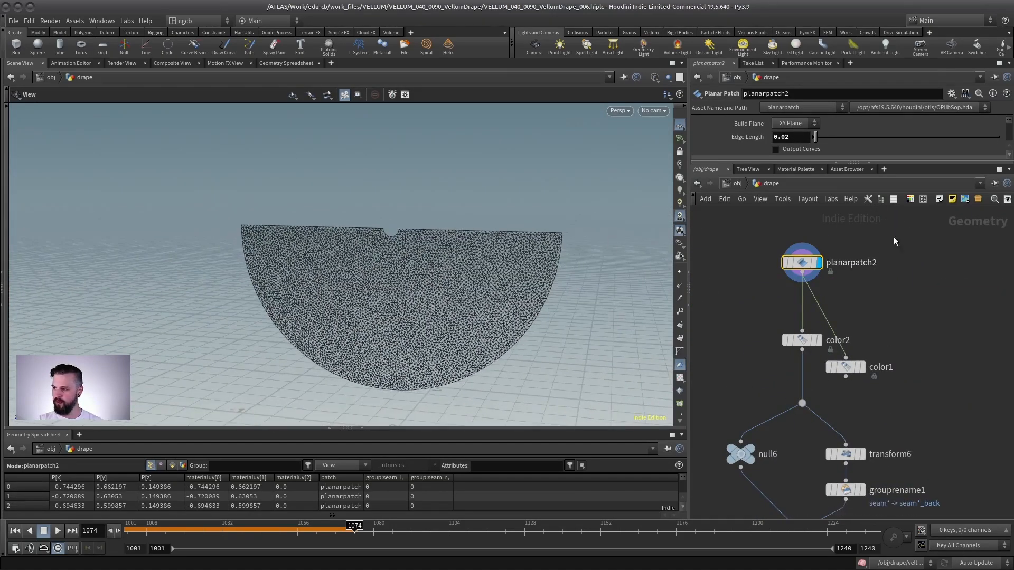
drag(780, 163, 779, 353)
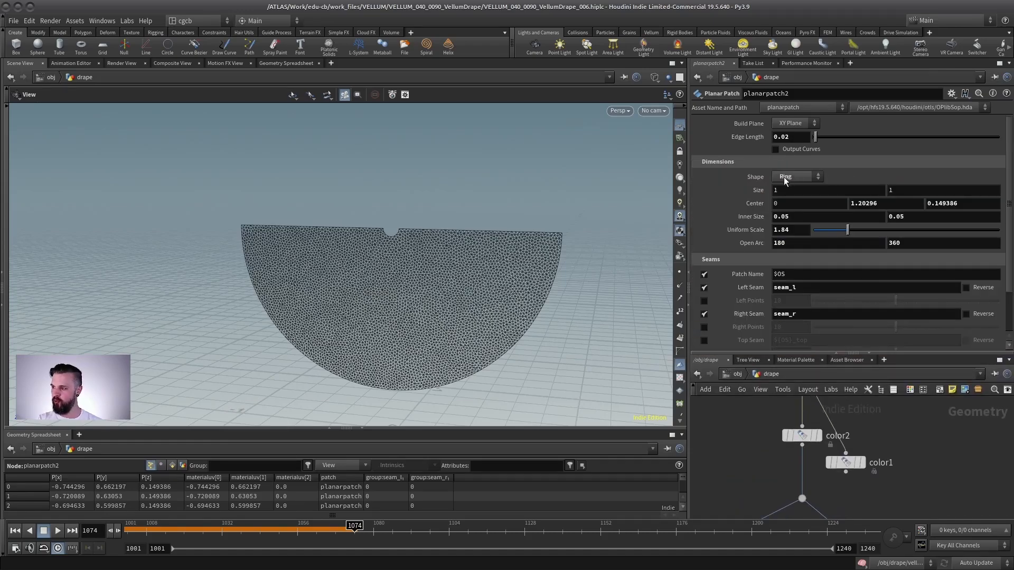
- Review the dress's null, Transform and Group Rename nodes that build the front and back panels
drag(332, 266, 346, 271)
middle_drag(805, 442, 784, 555)
drag(859, 441, 729, 494)
middle_drag(812, 468, 835, 403)
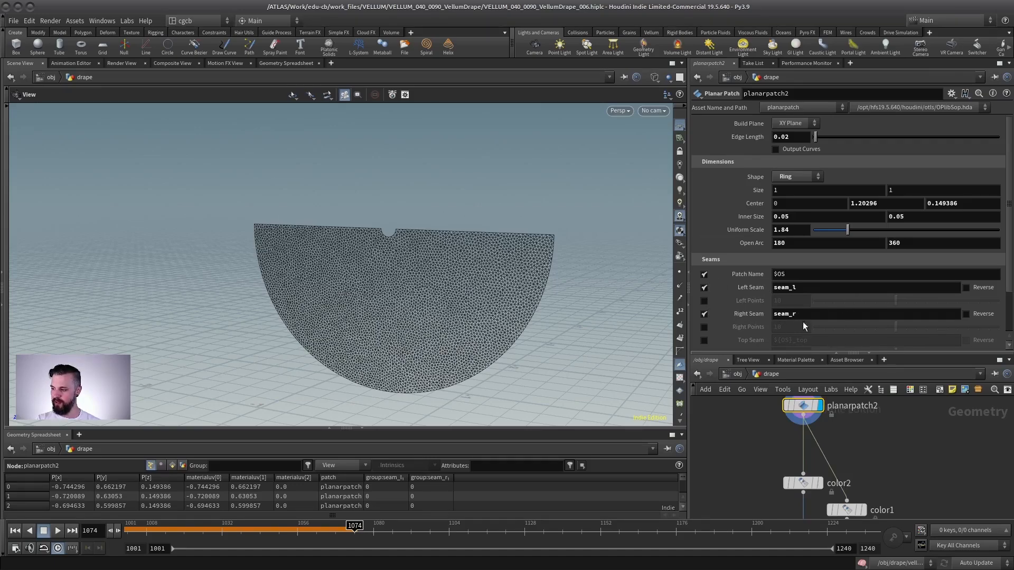
middle_drag(862, 464, 860, 288)
drag(851, 353, 853, 183)
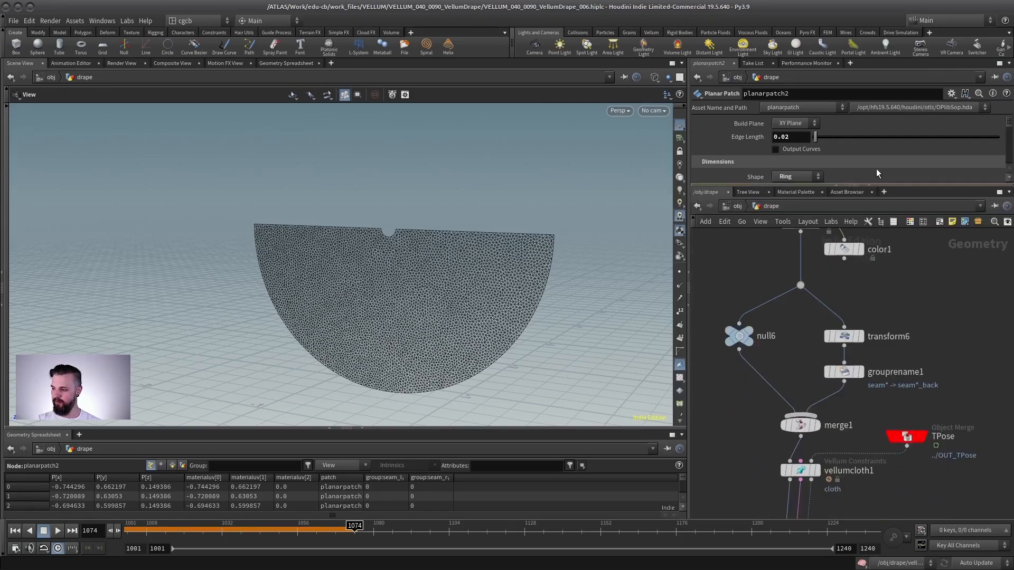
click(747, 334)
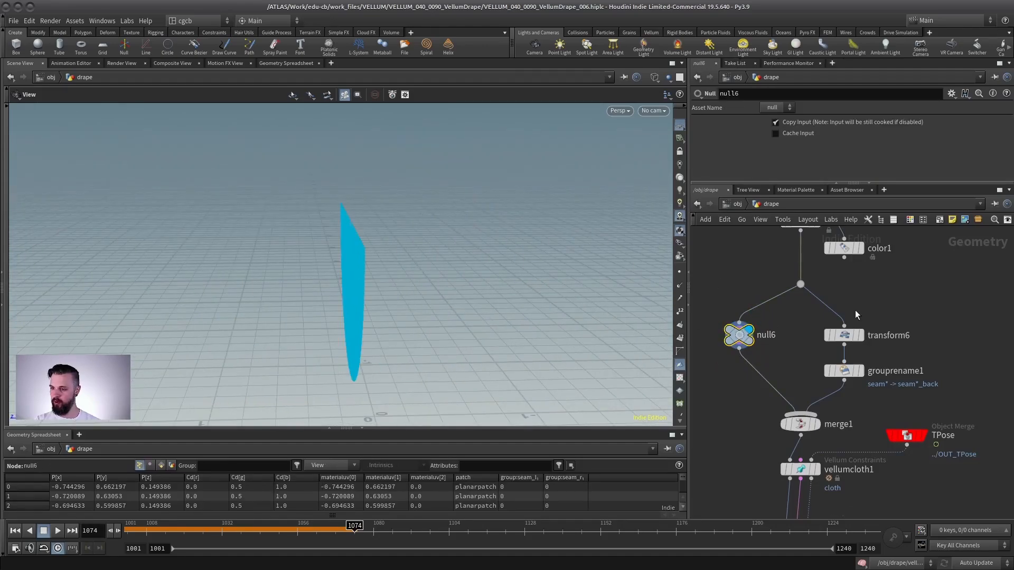
click(862, 341)
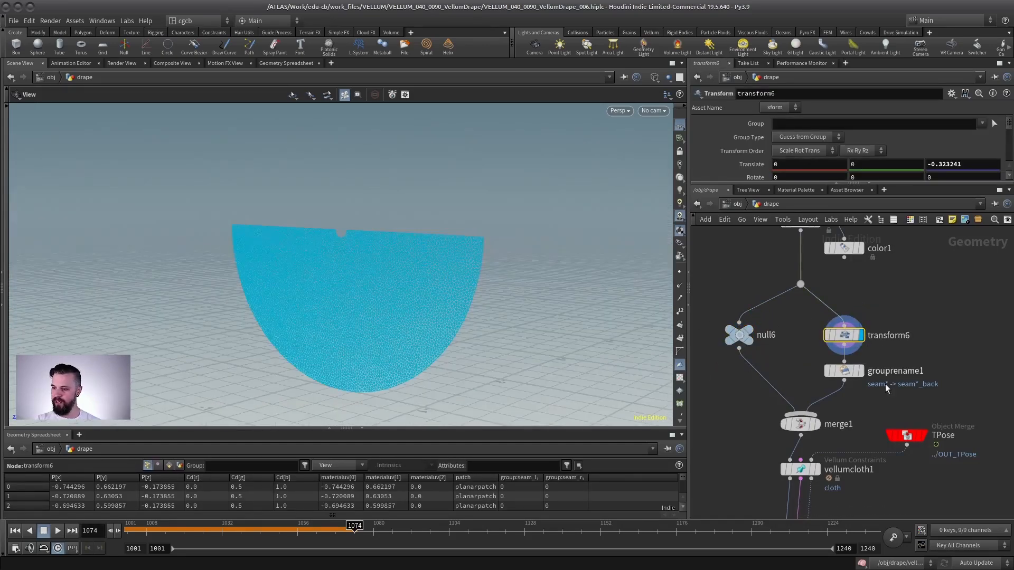
click(864, 372)
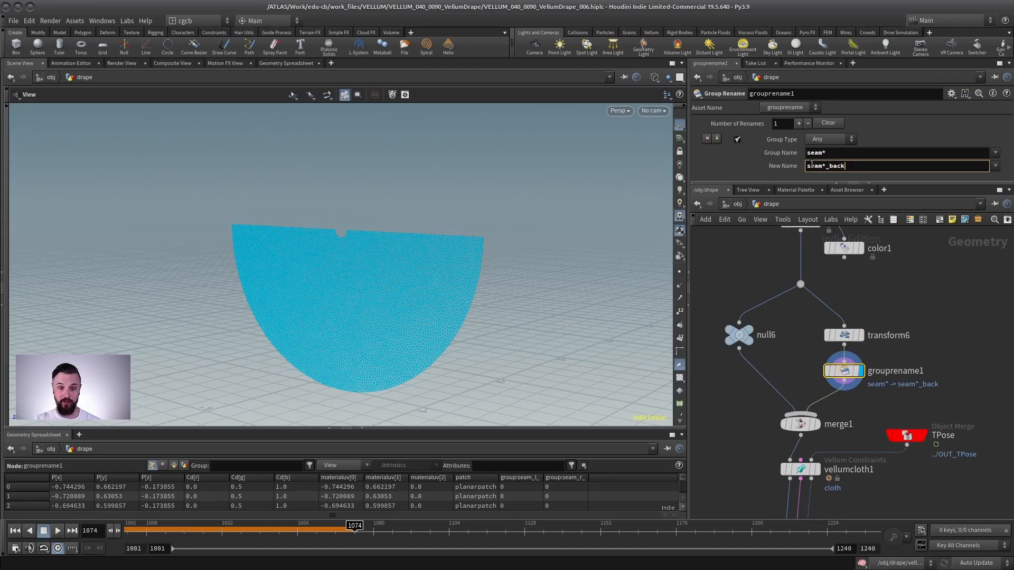
- Display the dress's Vellum Drape node and play the drape while orbiting around it
scroll(810, 462, down, 5)
drag(787, 478, 804, 454)
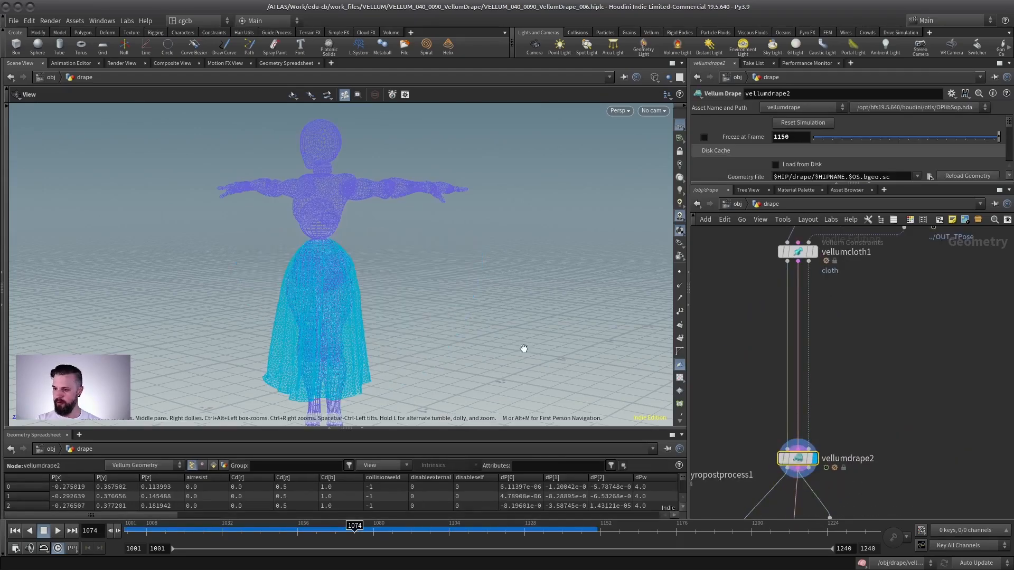
click(19, 529)
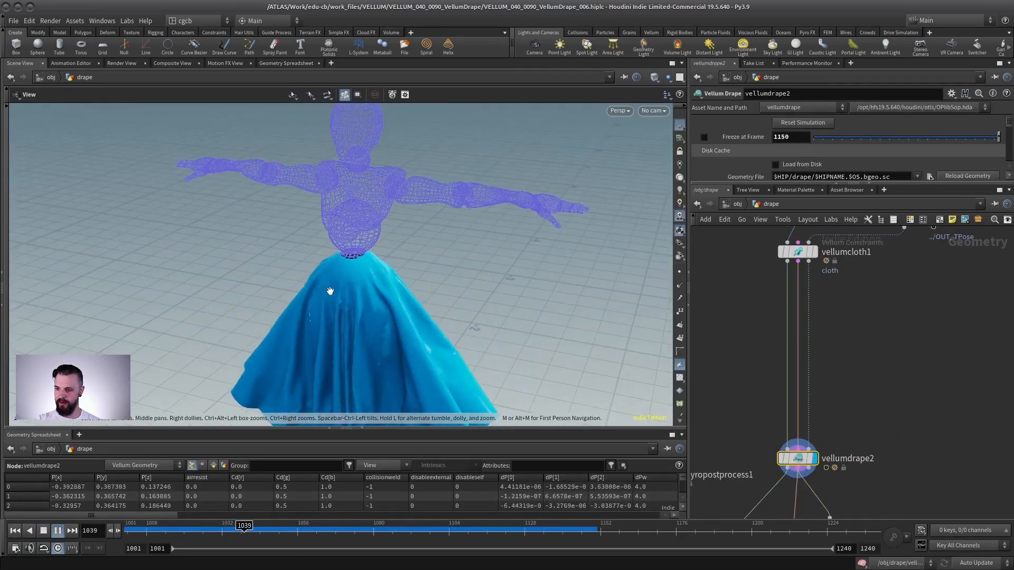
mouse_move(359, 266)
middle_down()
mouse_move(354, 233)
mouse_move(356, 256)
middle_up()
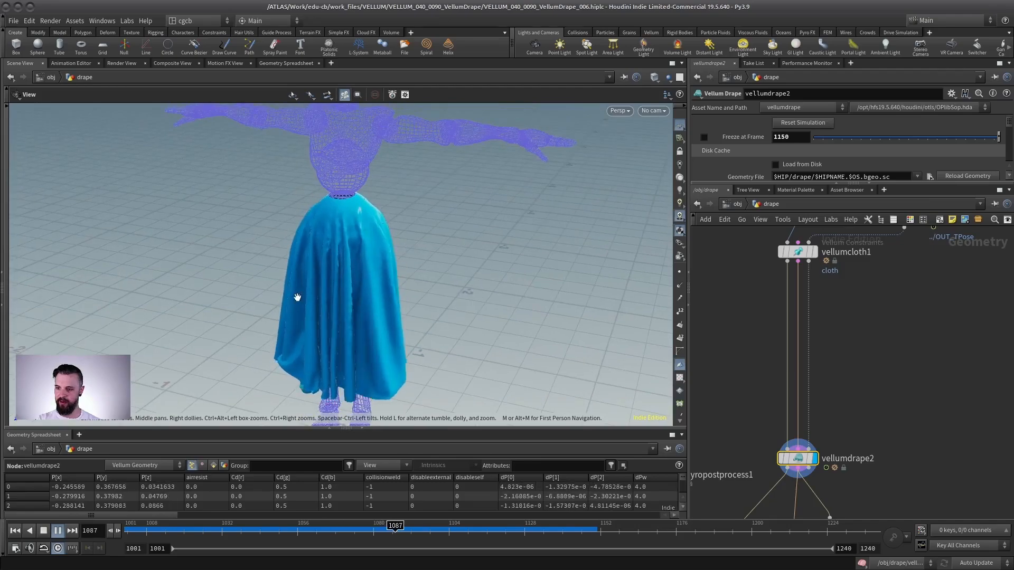
drag(331, 302, 292, 223)
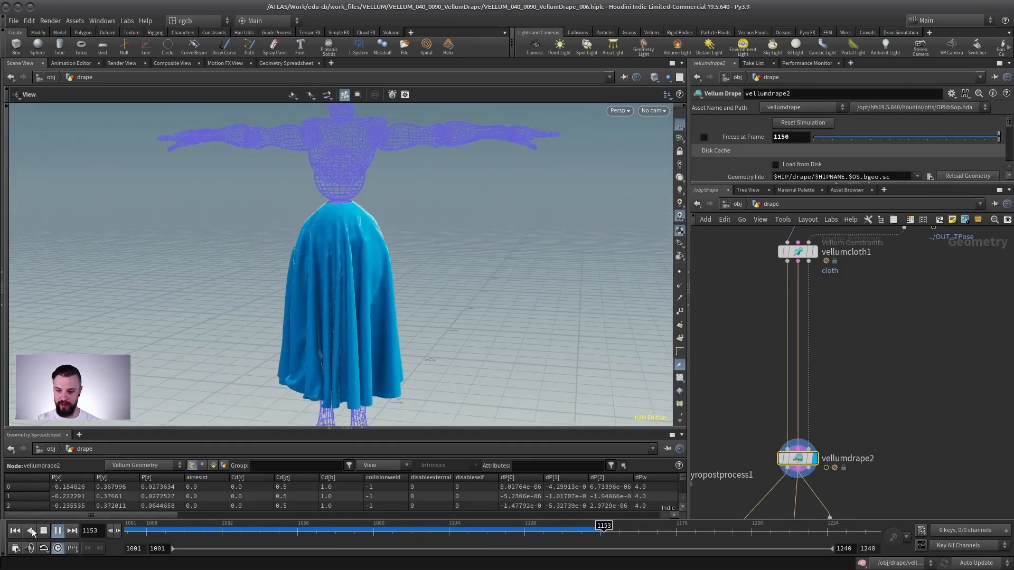
click(16, 530)
click(58, 530)
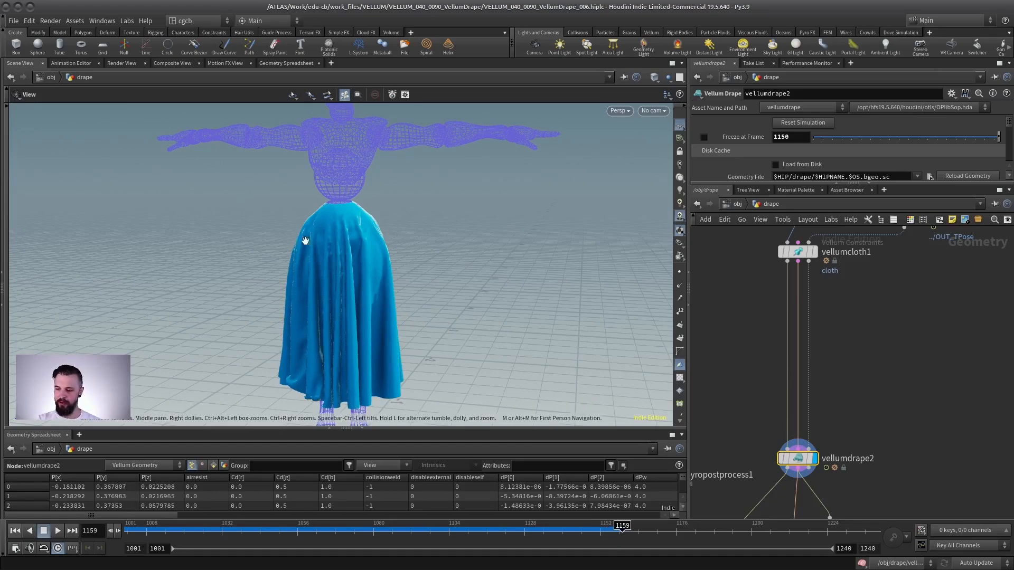
- Display the dress's Vellum Solver node and play its simulation from the first frame
drag(360, 256, 416, 151)
middle_drag(875, 457, 877, 364)
middle_drag(878, 328, 863, 152)
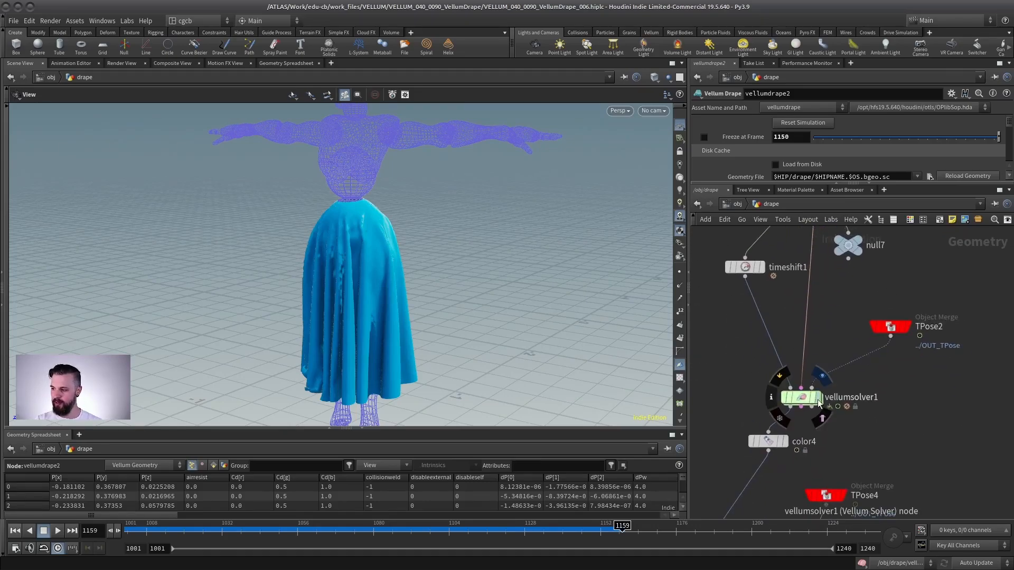
key(Escape)
click(15, 530)
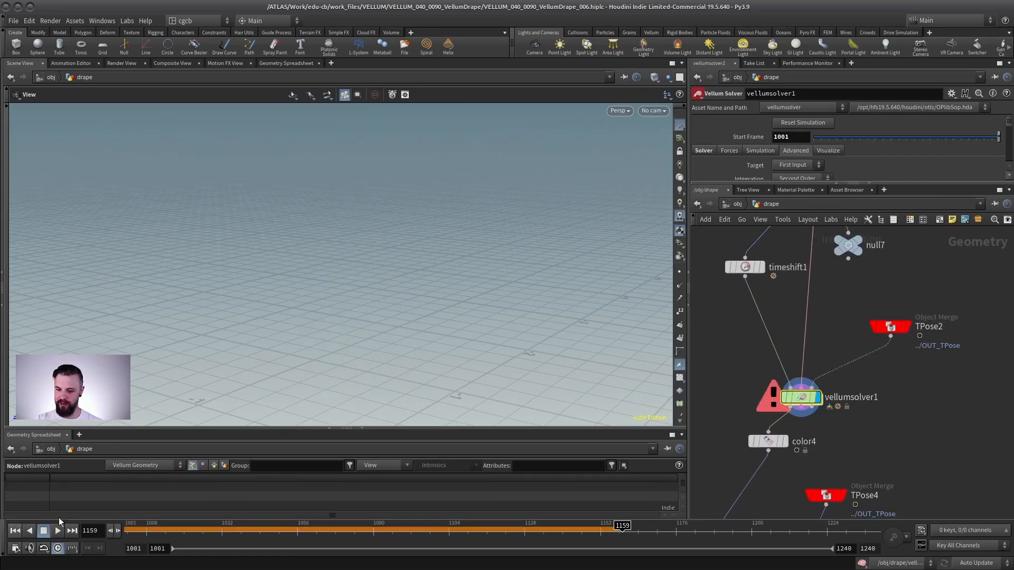
click(57, 529)
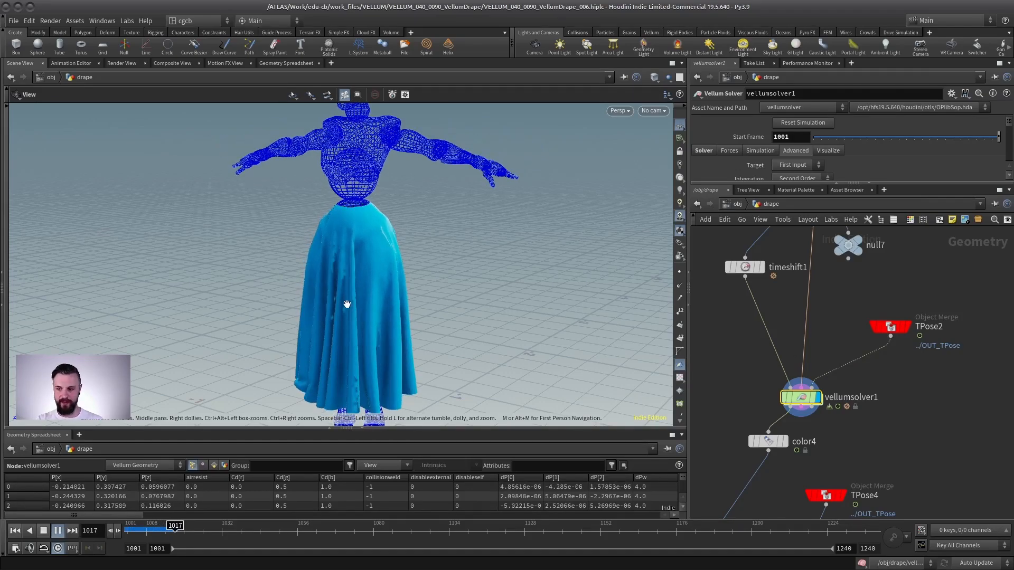
- Display the final merge of character and garments and play the walking animation, orbiting the view
key(Up)
scroll(927, 414, down, 5)
middle_drag(874, 470, 911, 344)
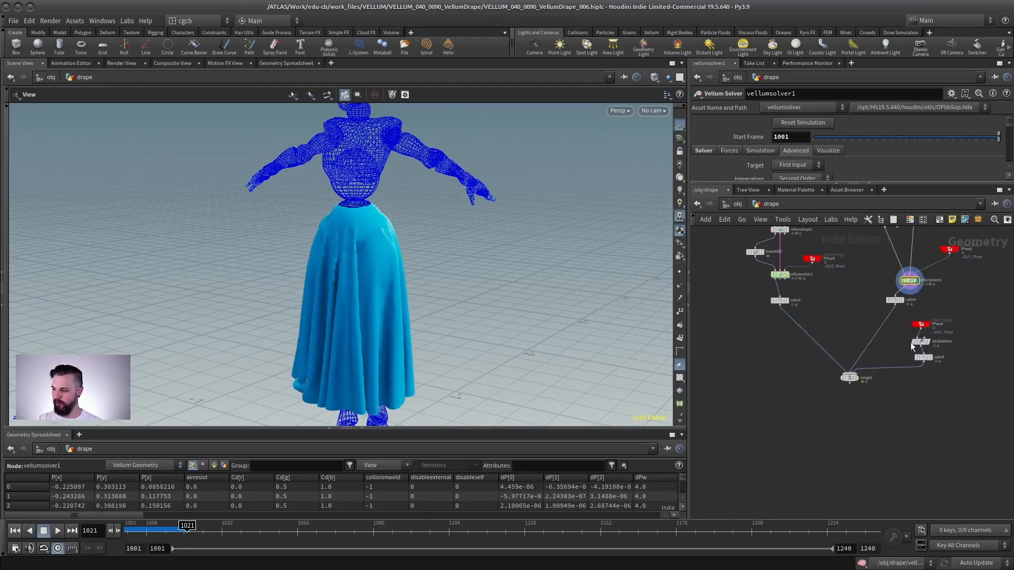
click(857, 378)
click(850, 378)
right_drag(367, 335, 228, 295)
drag(228, 296, 382, 307)
click(14, 532)
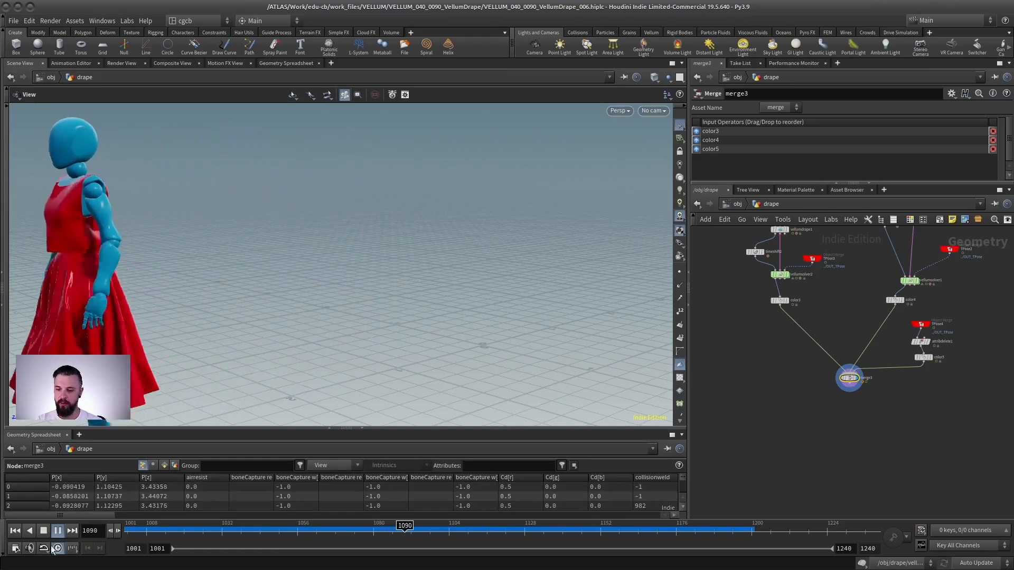
click(15, 532)
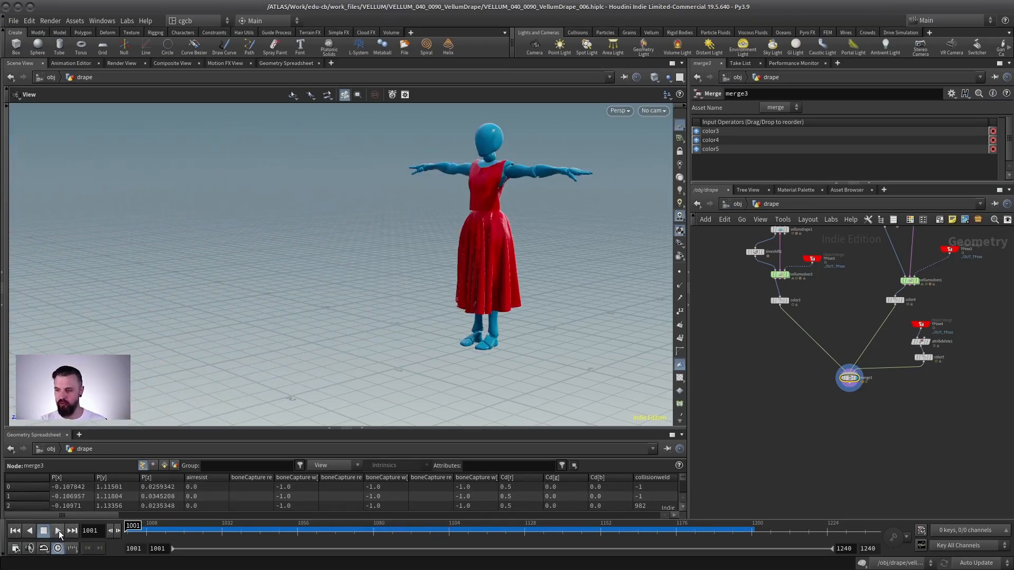
click(59, 530)
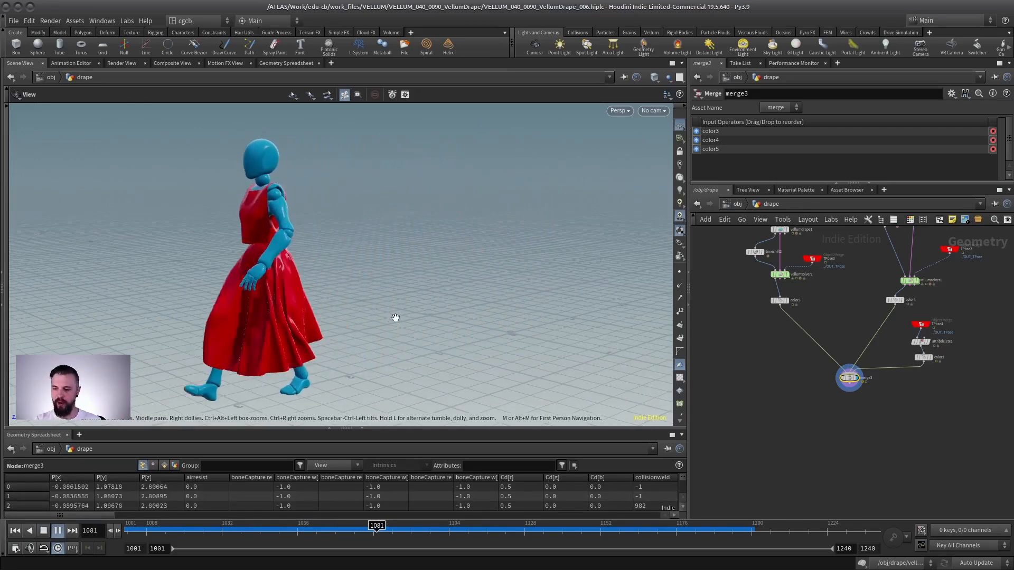
click(164, 530)
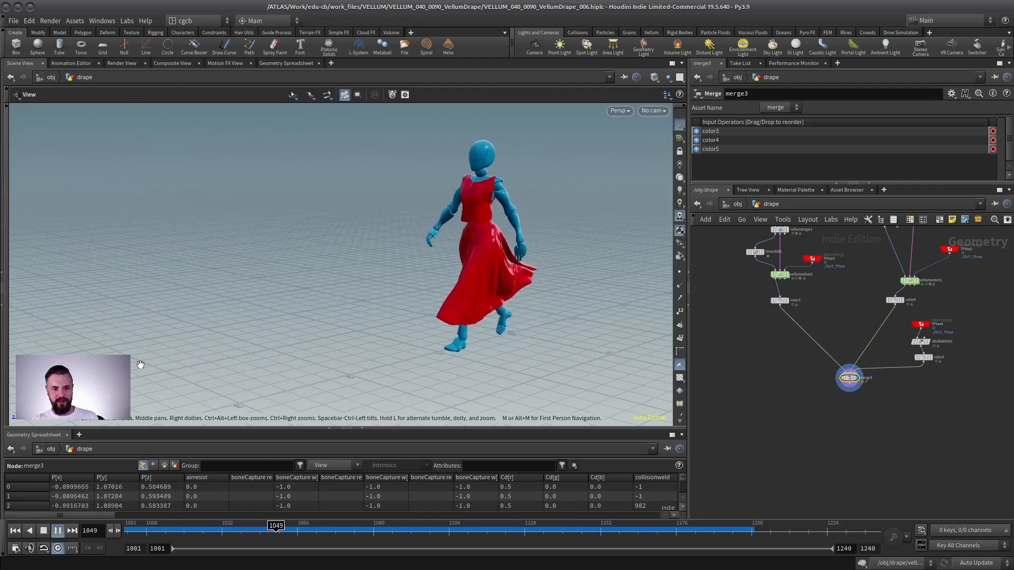
click(44, 531)
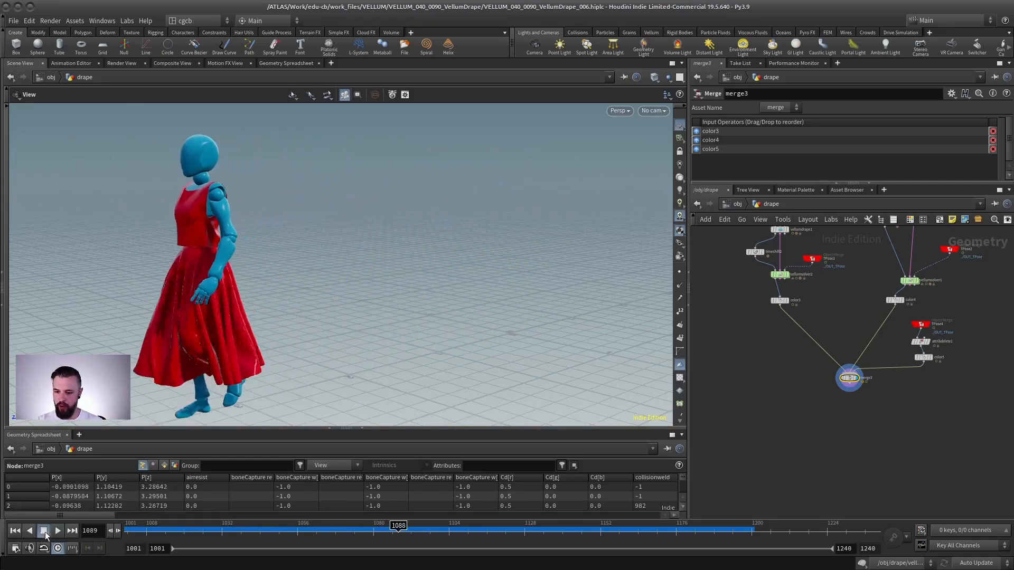
- Display the shirt's Vellum Drape node and scrub the timeline to examine the panels closing
middle_drag(851, 237, 860, 373)
scroll(860, 373, up, 4)
middle_drag(755, 361, 829, 378)
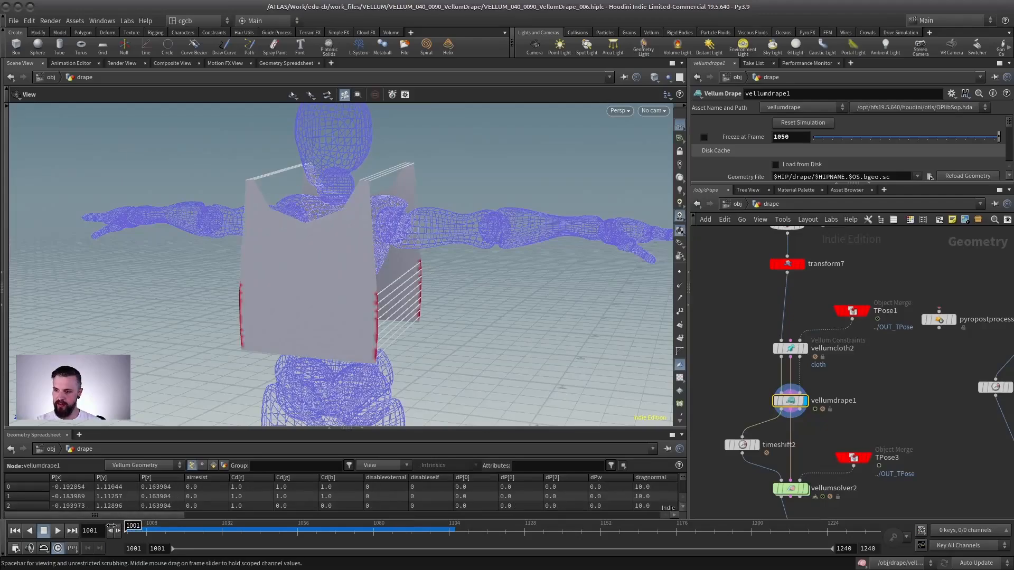
drag(317, 211, 227, 324)
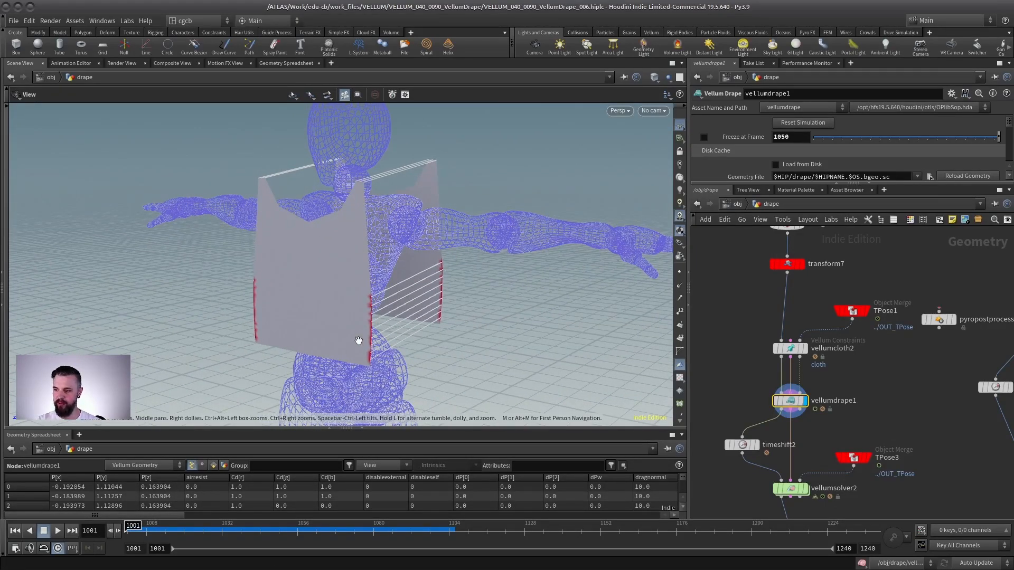
drag(164, 532, 244, 526)
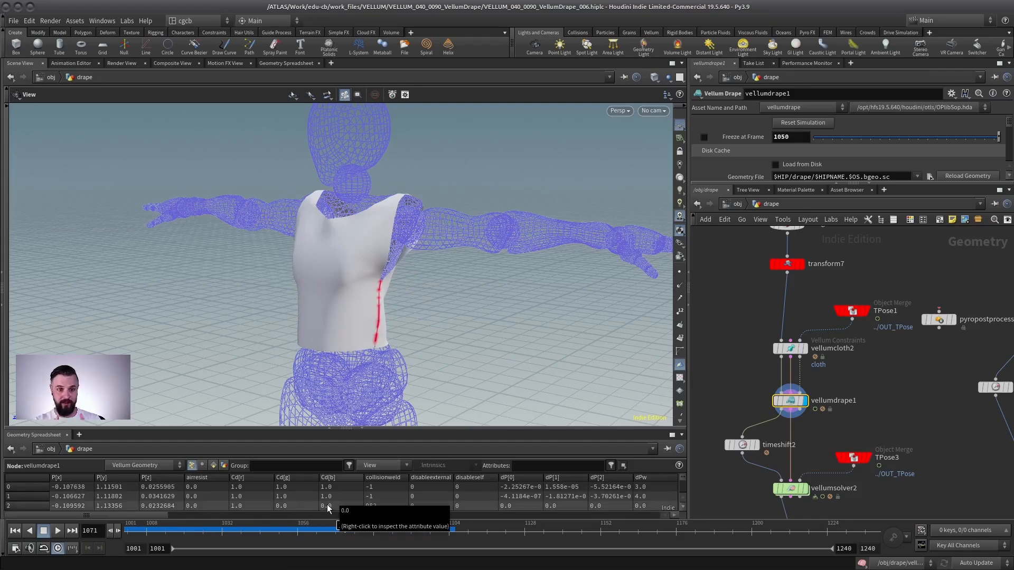
- Display the shirt's Vellum Solver node, rewind to the first frame and orbit the view
middle_drag(857, 392, 852, 310)
click(801, 407)
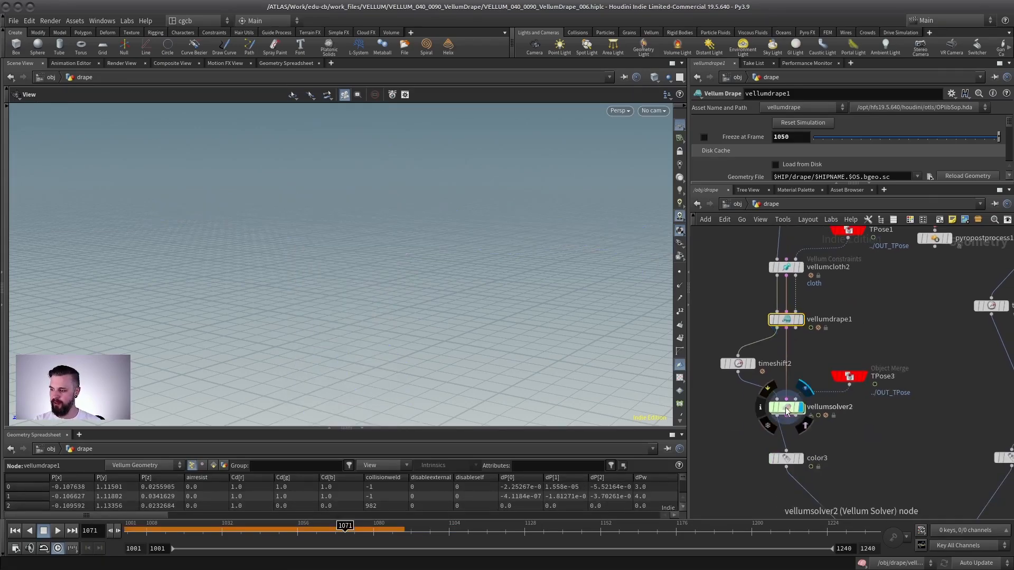
click(16, 531)
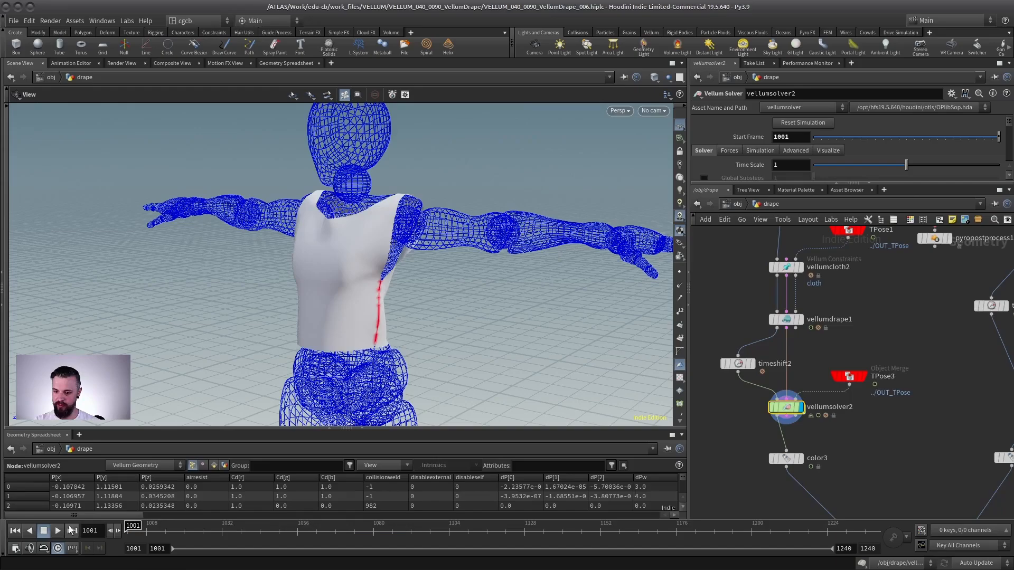
right_drag(407, 342, 106, 346)
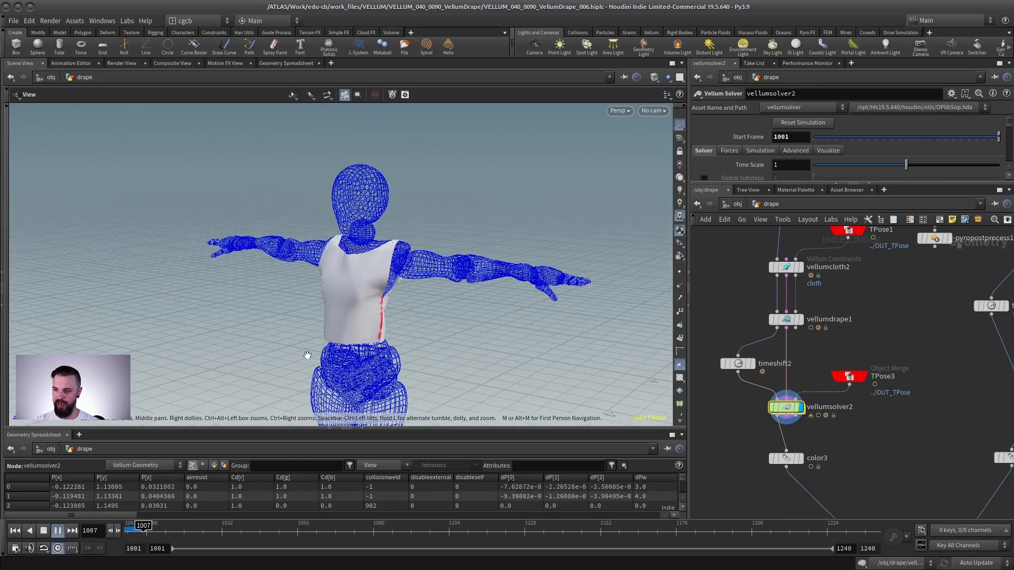